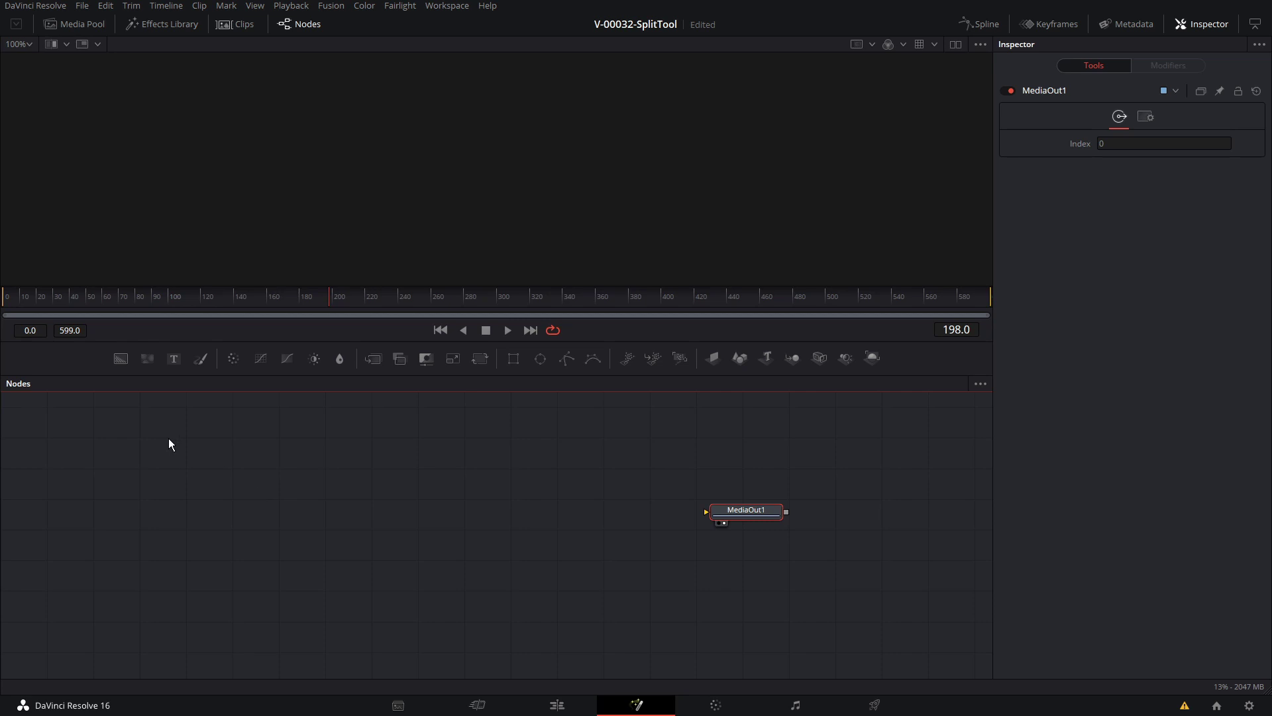
Step: Connect a text node to MediaOut1, view the output, and show two viewers side by side
drag(207, 478, 729, 511)
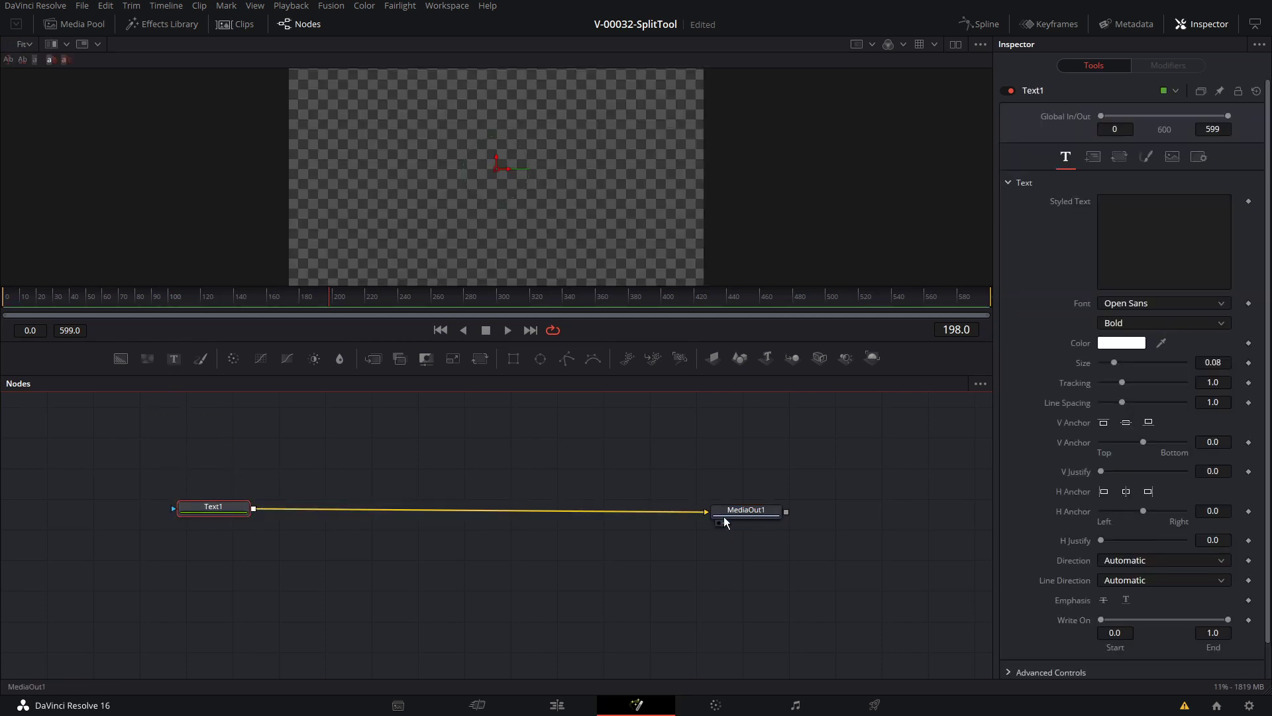
click(760, 514)
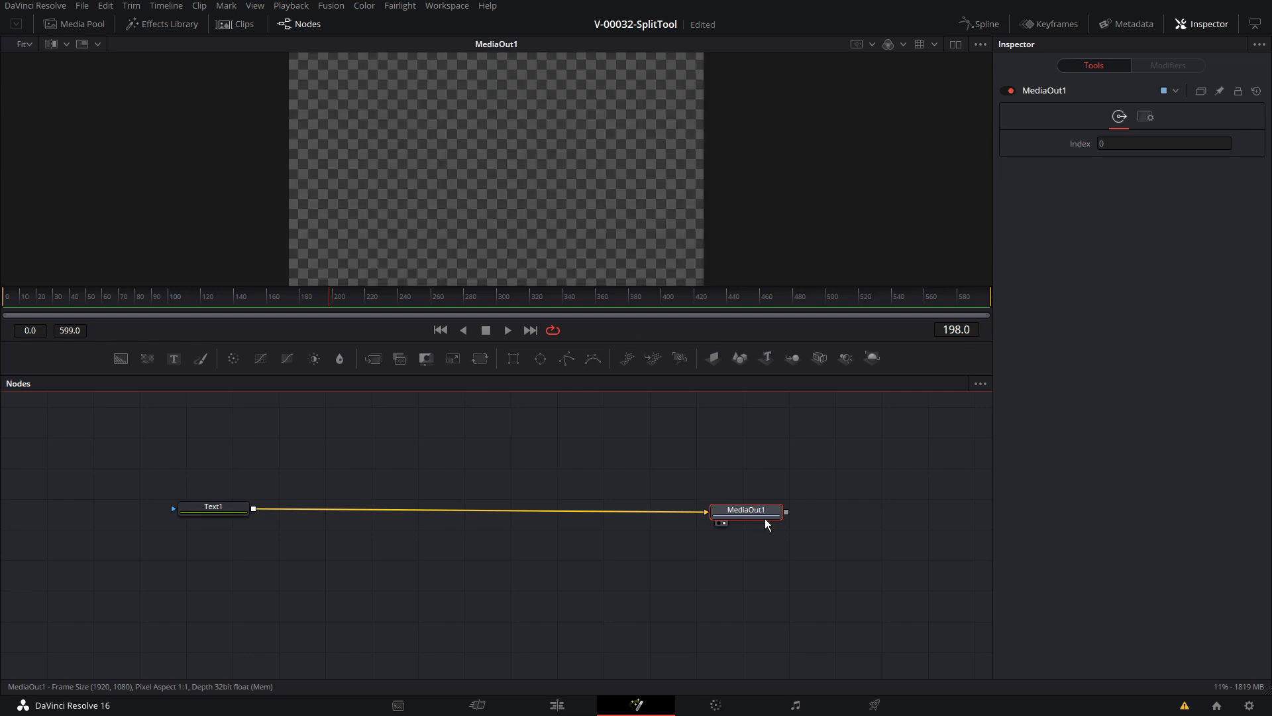
click(955, 43)
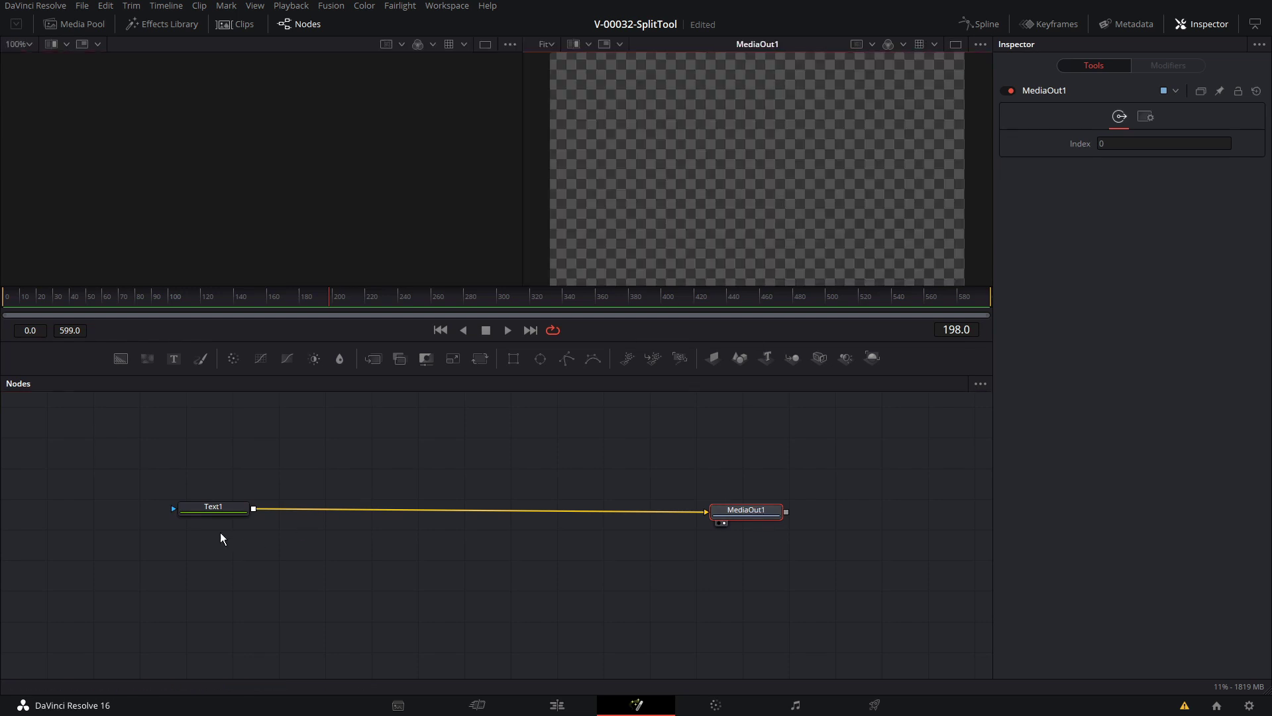
Step: Set the text node's styled text to SPLIT and enlarge the lettering
click(241, 509)
click(1126, 282)
text(SPLIT)
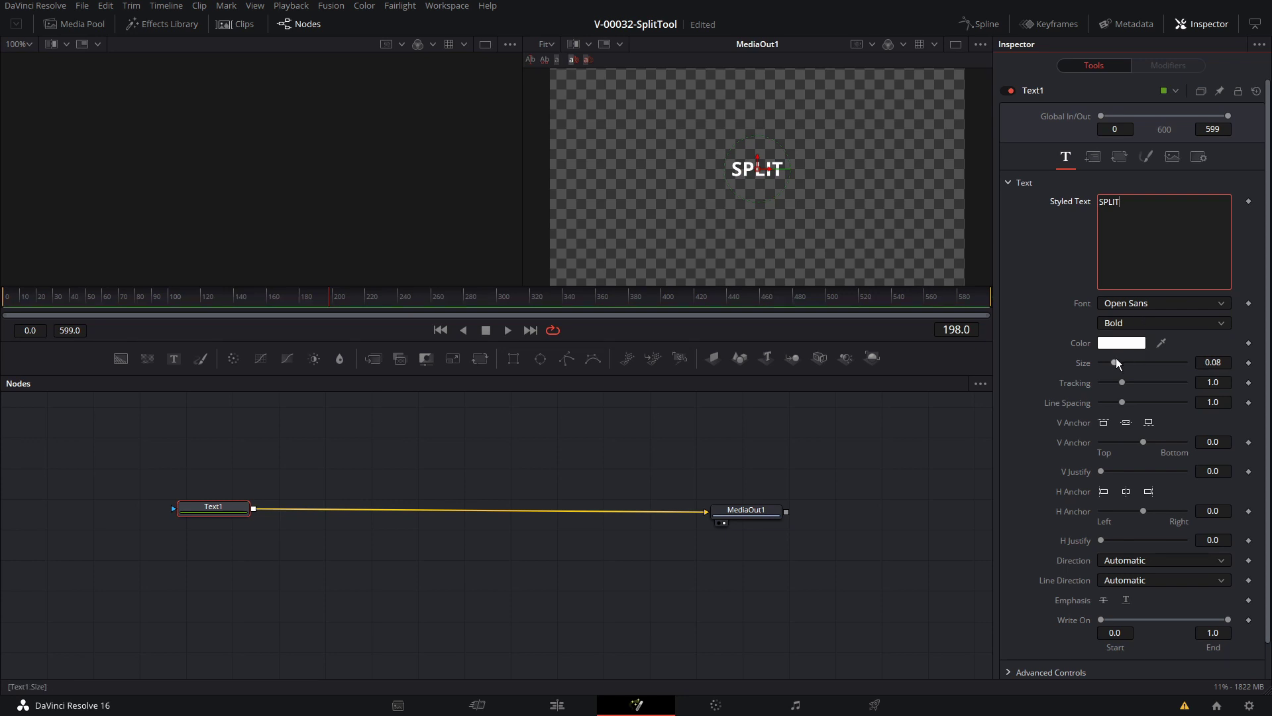
drag(1114, 362, 1148, 362)
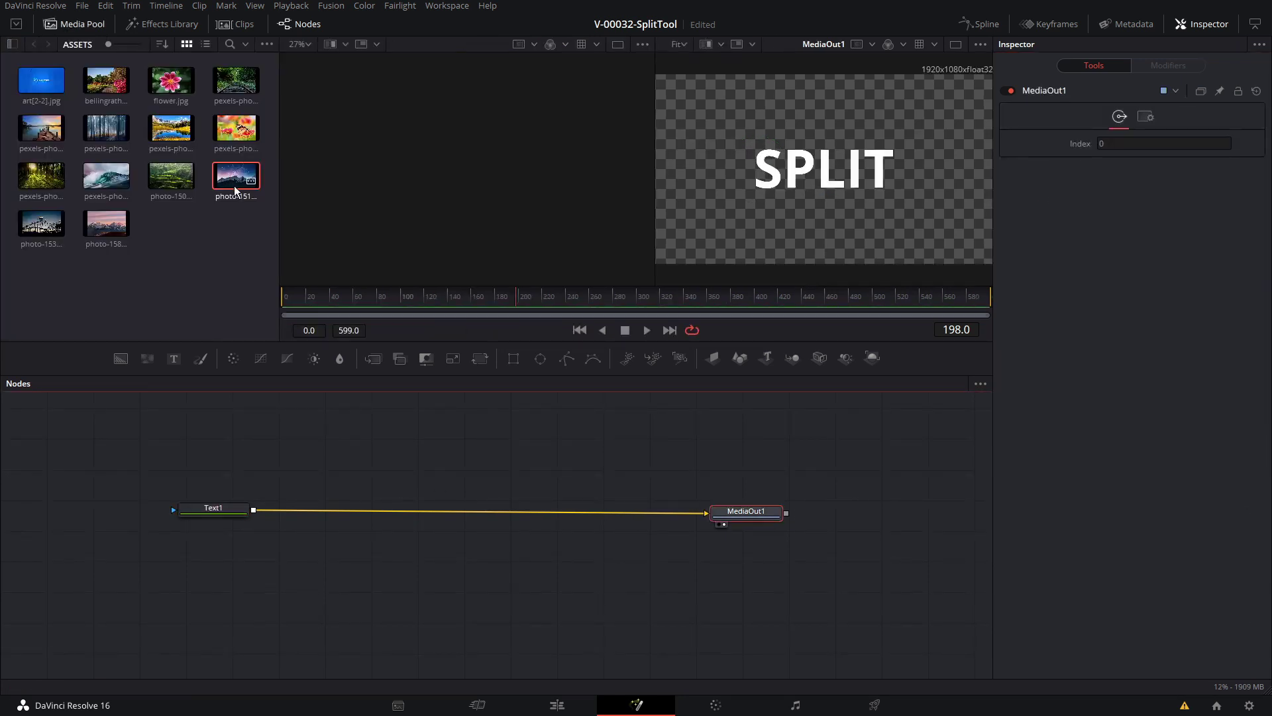
Step: Add the starry mountain photo above the text node, attach a 1920 × 1080 Resize node, and show it in the empty viewer
drag(235, 191, 223, 428)
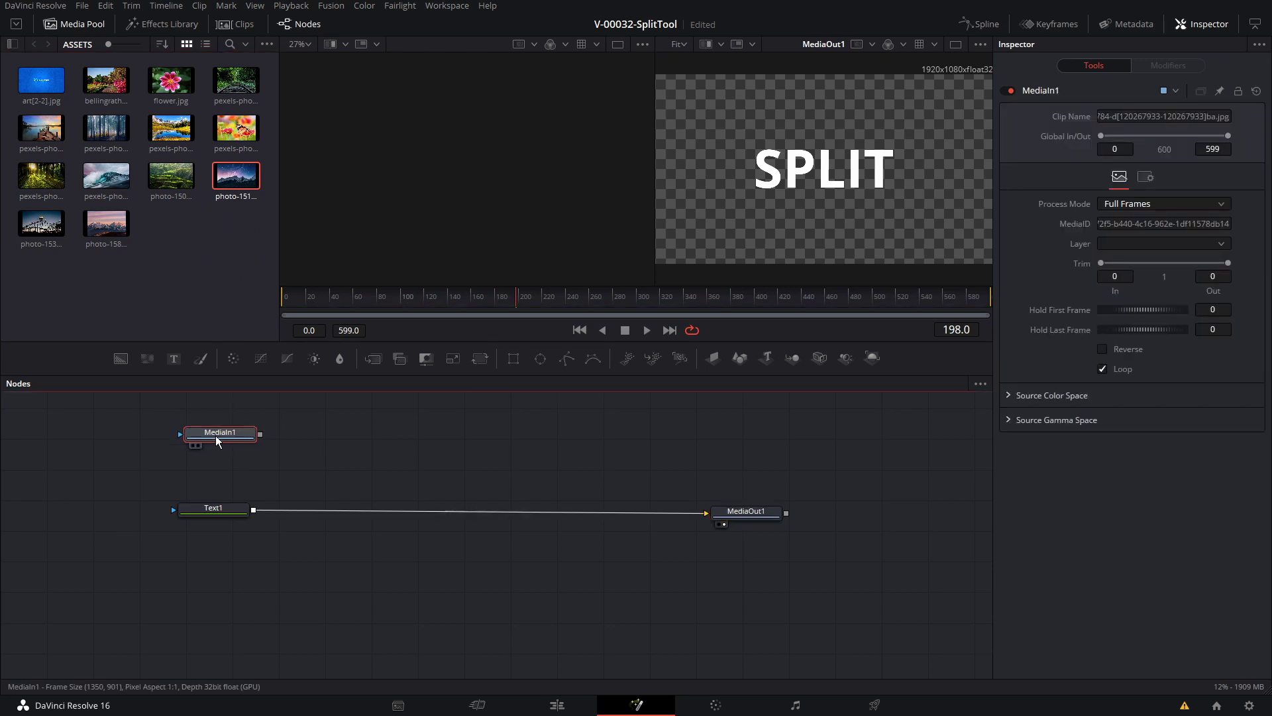
click(452, 360)
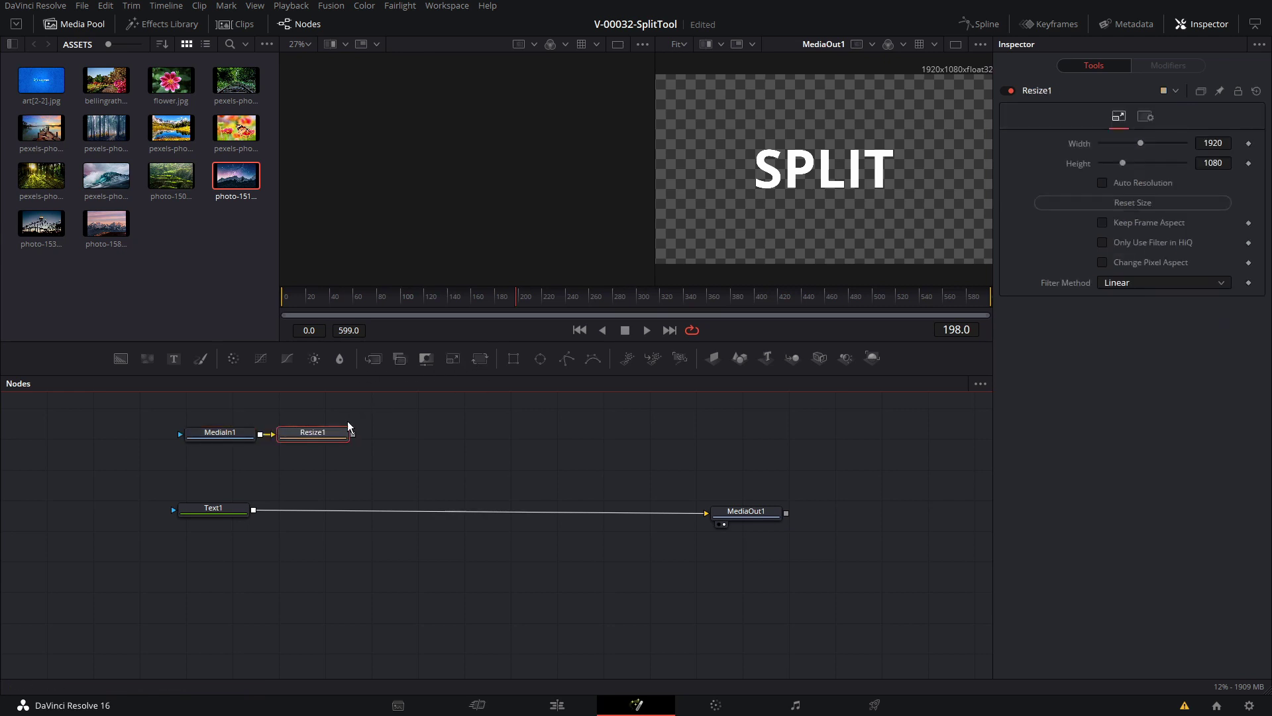
key(1)
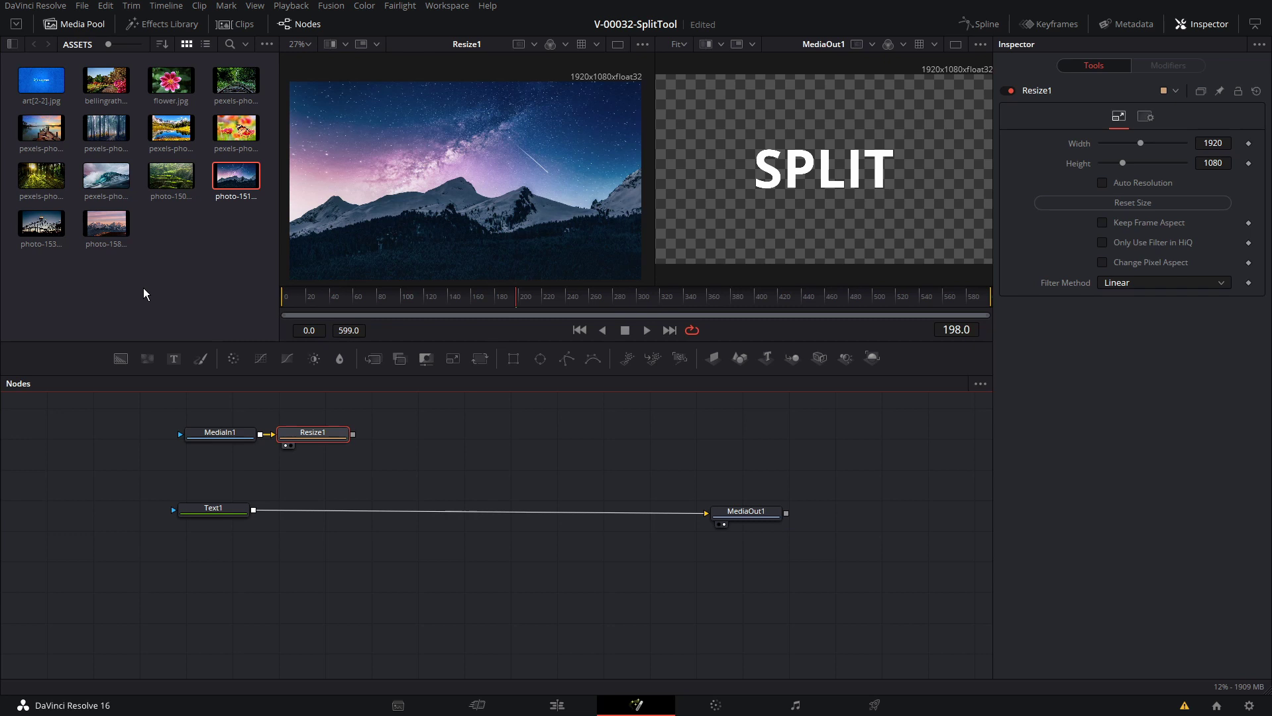
Step: Insert the JustSplitReveal macro between Text1 and MediaOut1
click(164, 25)
click(8, 61)
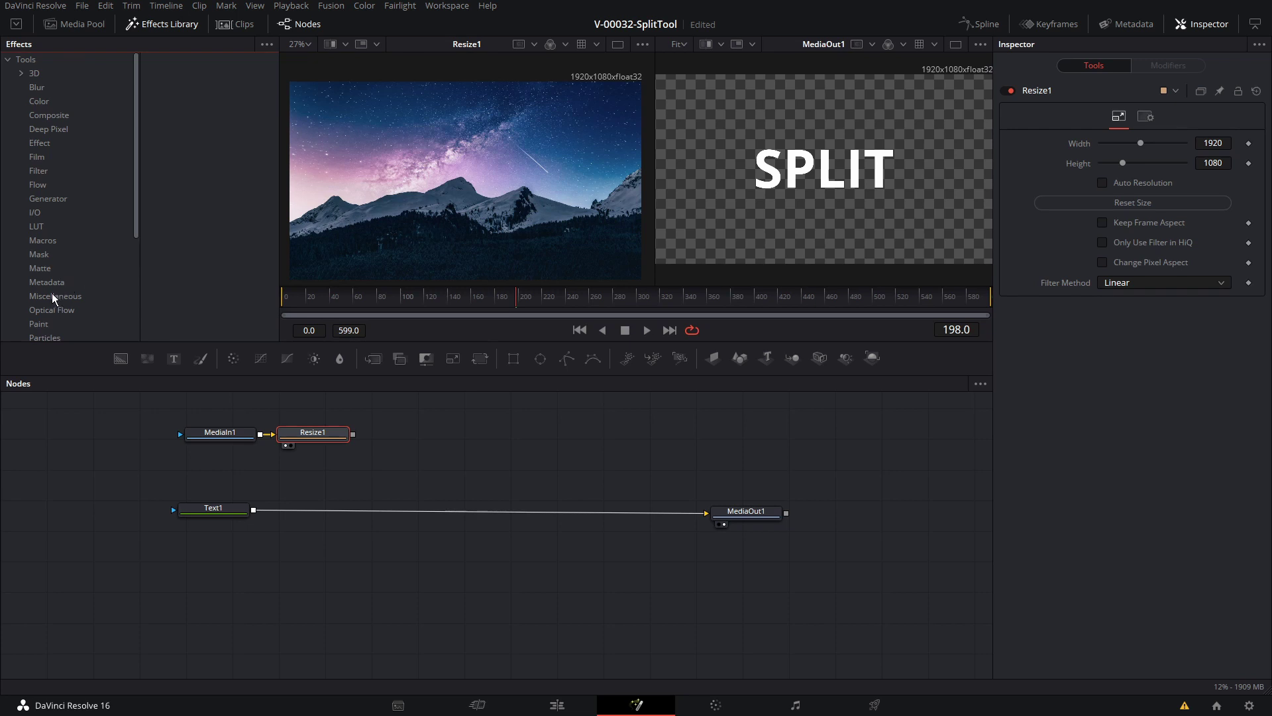
click(43, 241)
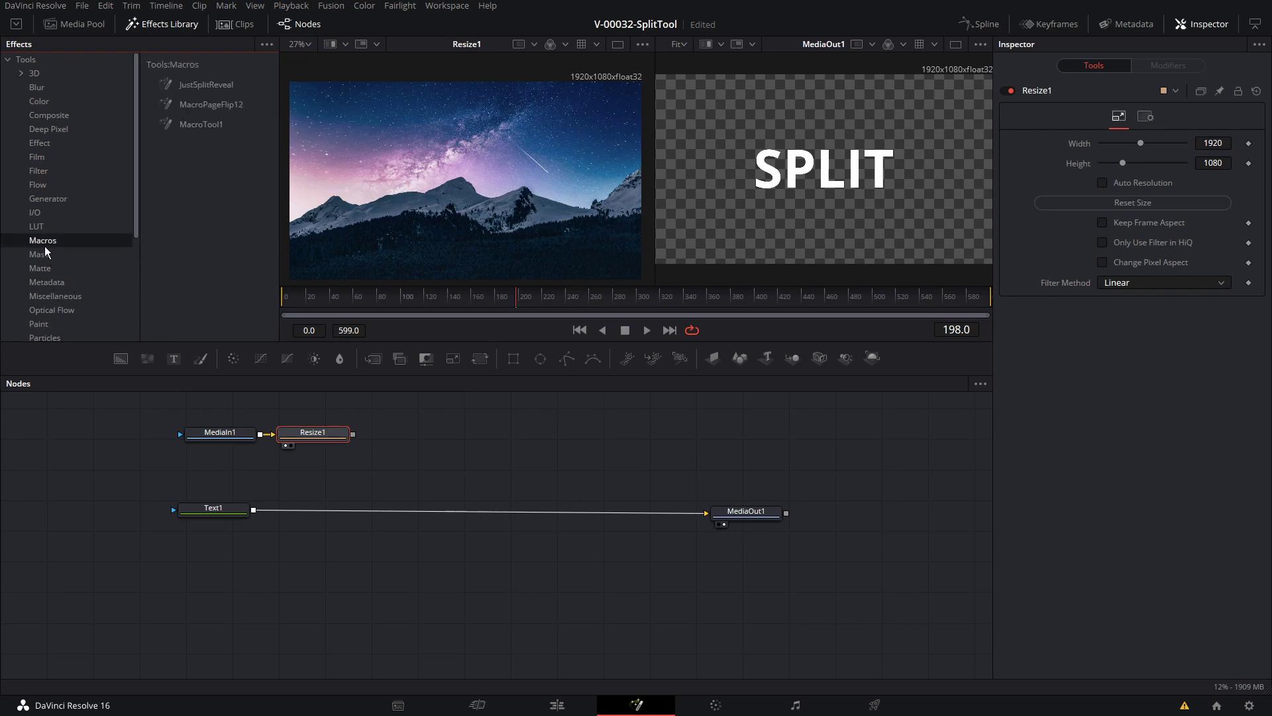
click(197, 85)
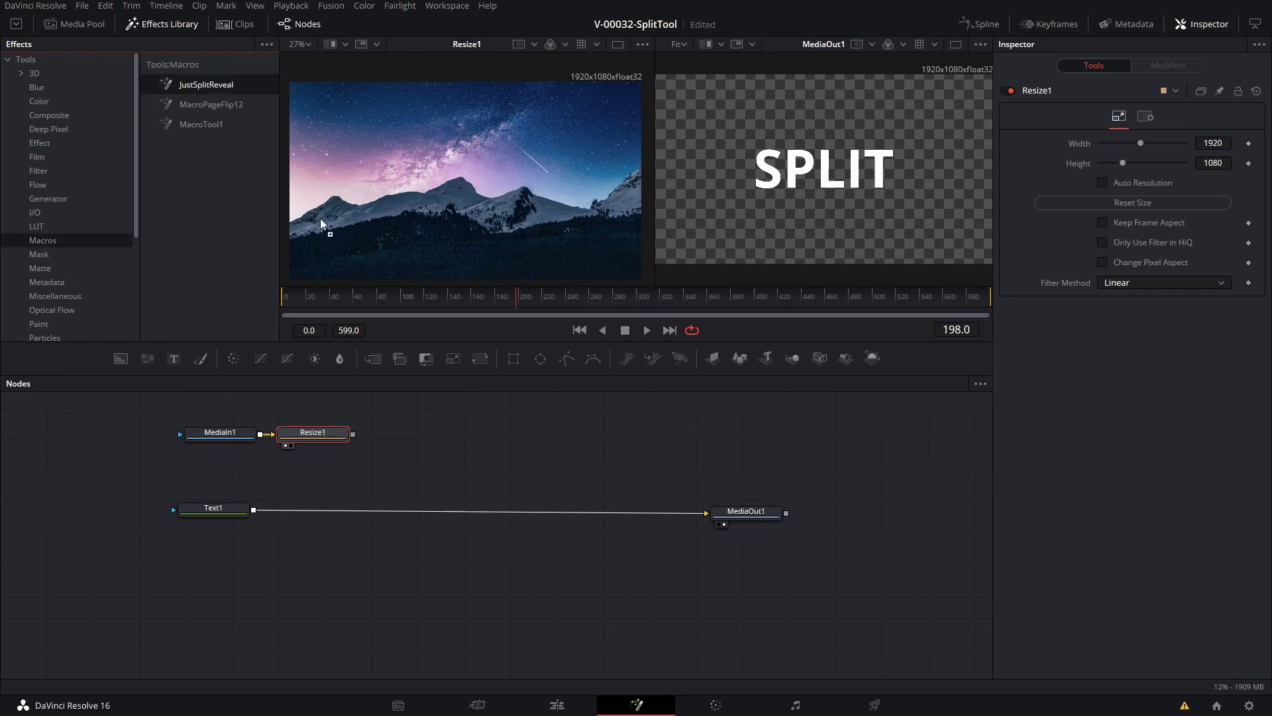
drag(446, 506, 448, 511)
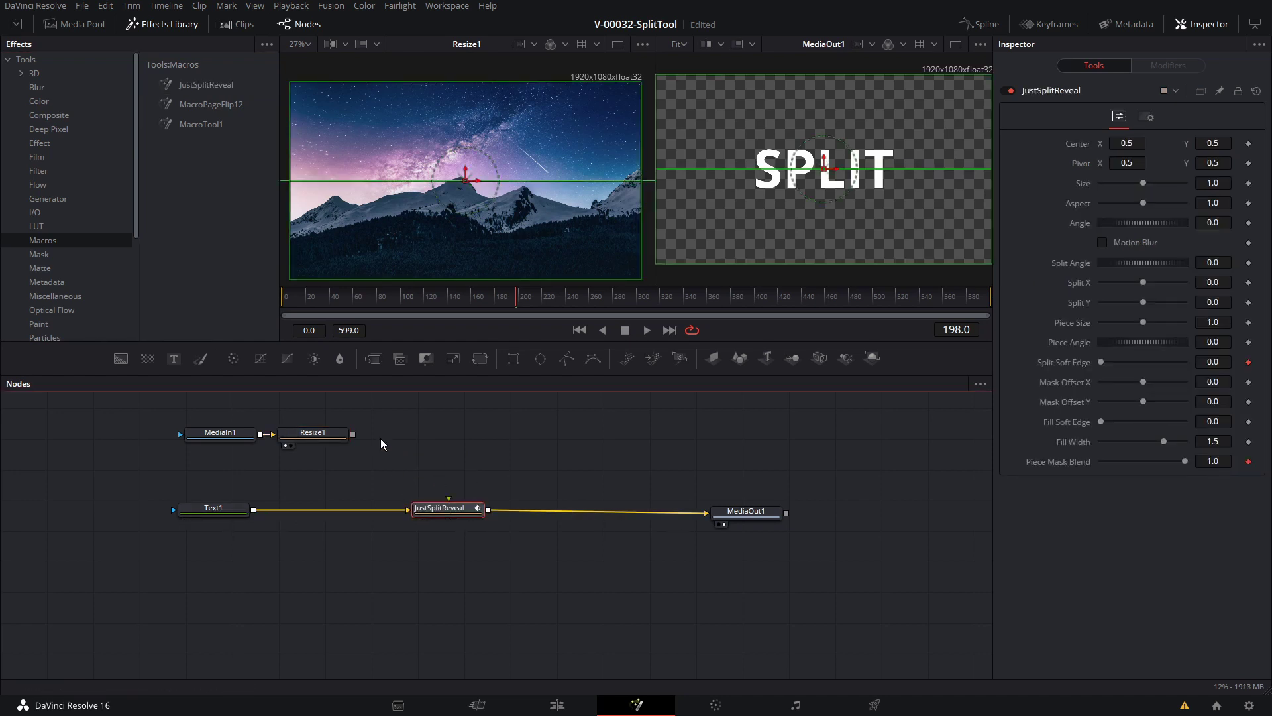
Step: Add a JustSplitReveal node after Resize1 and line it up with the text's split node below it
click(315, 435)
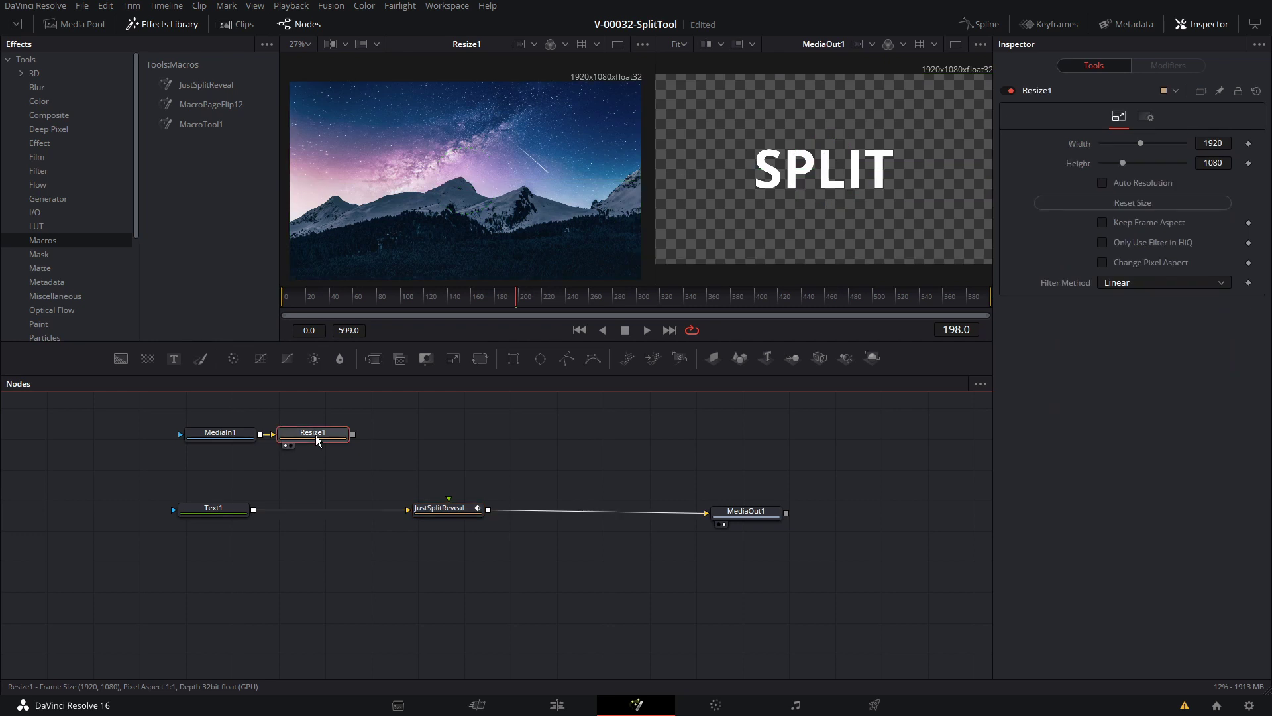
key(shift+space)
text(justi)
key(BackSpace)
key(BackSpace)
key(BackSpace)
key(BackSpace)
key(BackSpace)
text(spl)
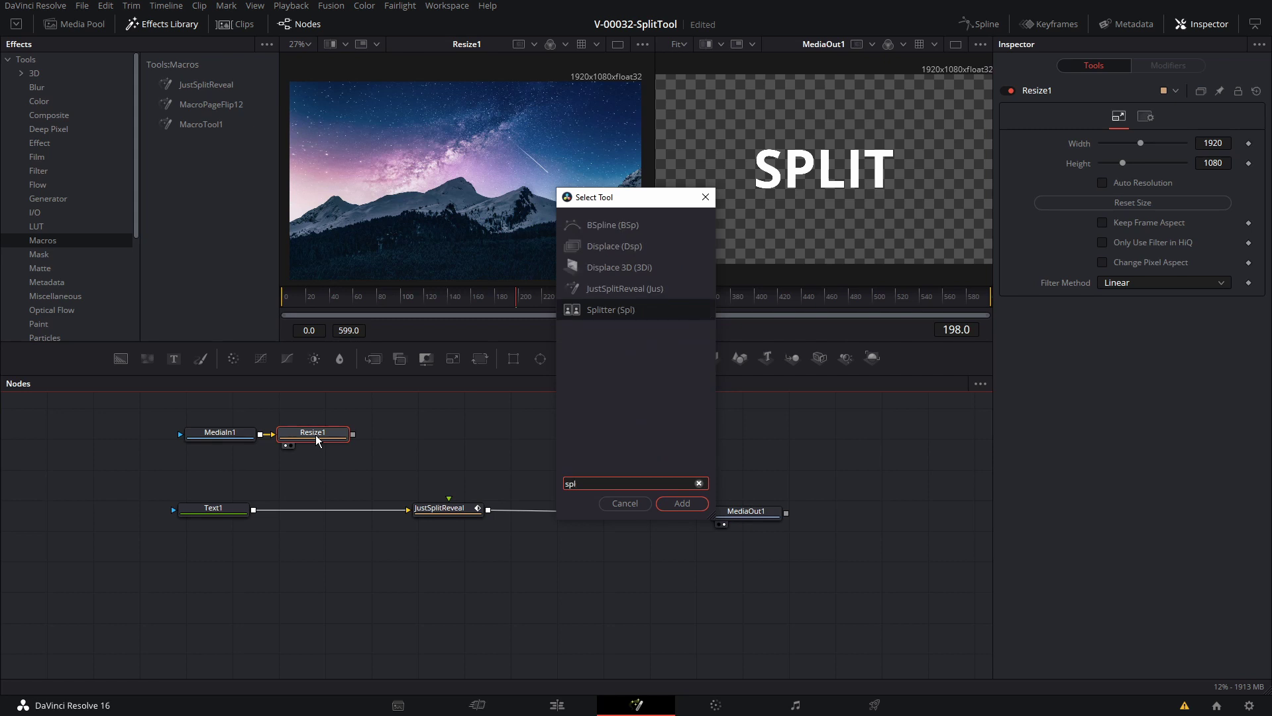
key(Up)
key(Return)
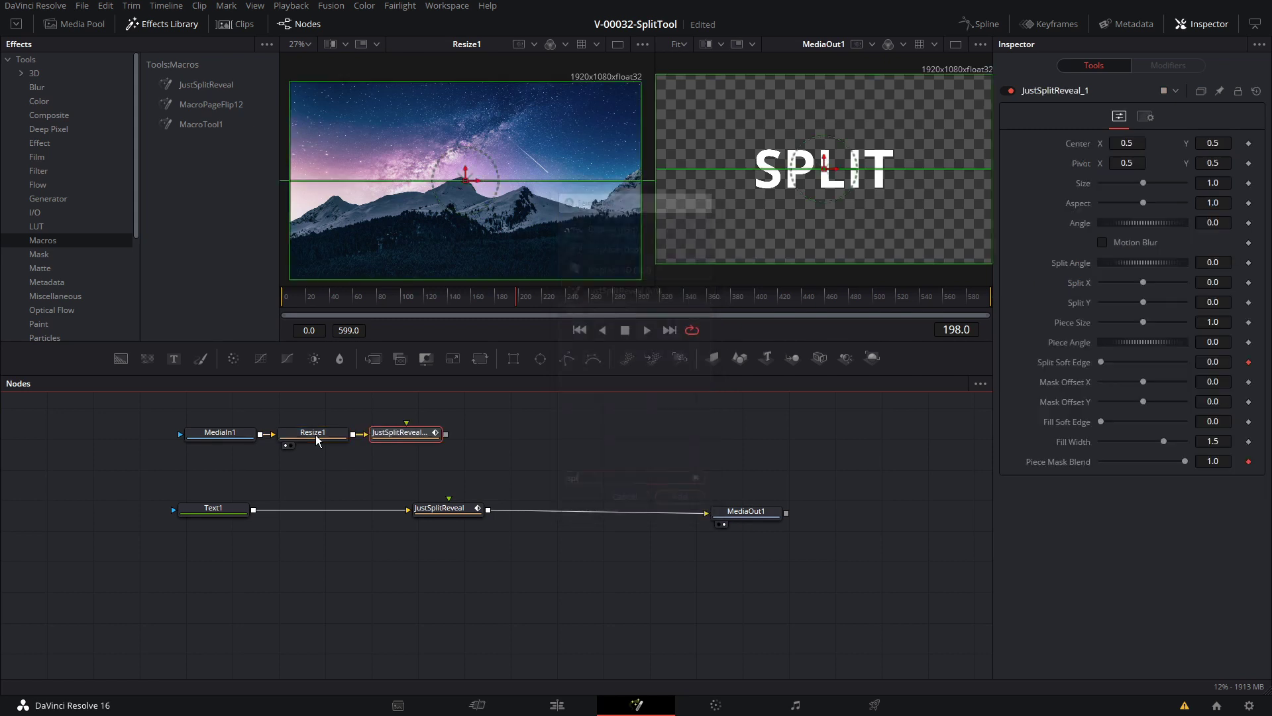
drag(389, 436, 407, 436)
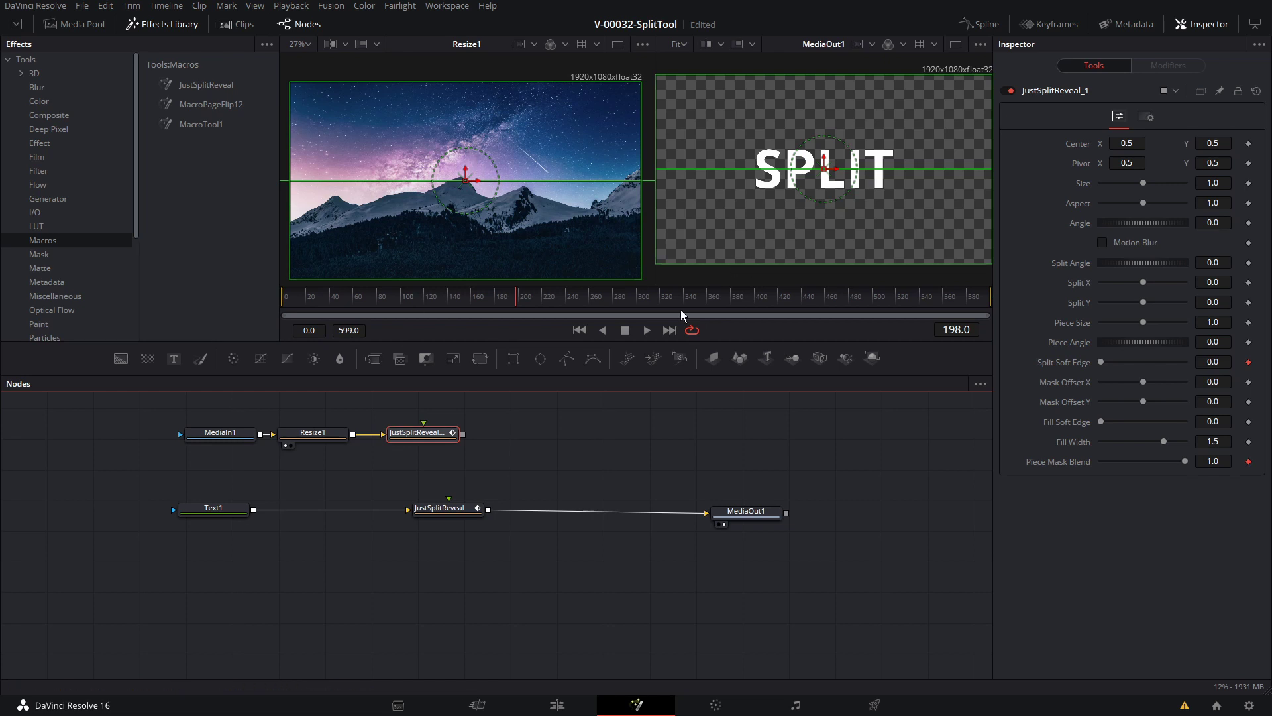
click(444, 507)
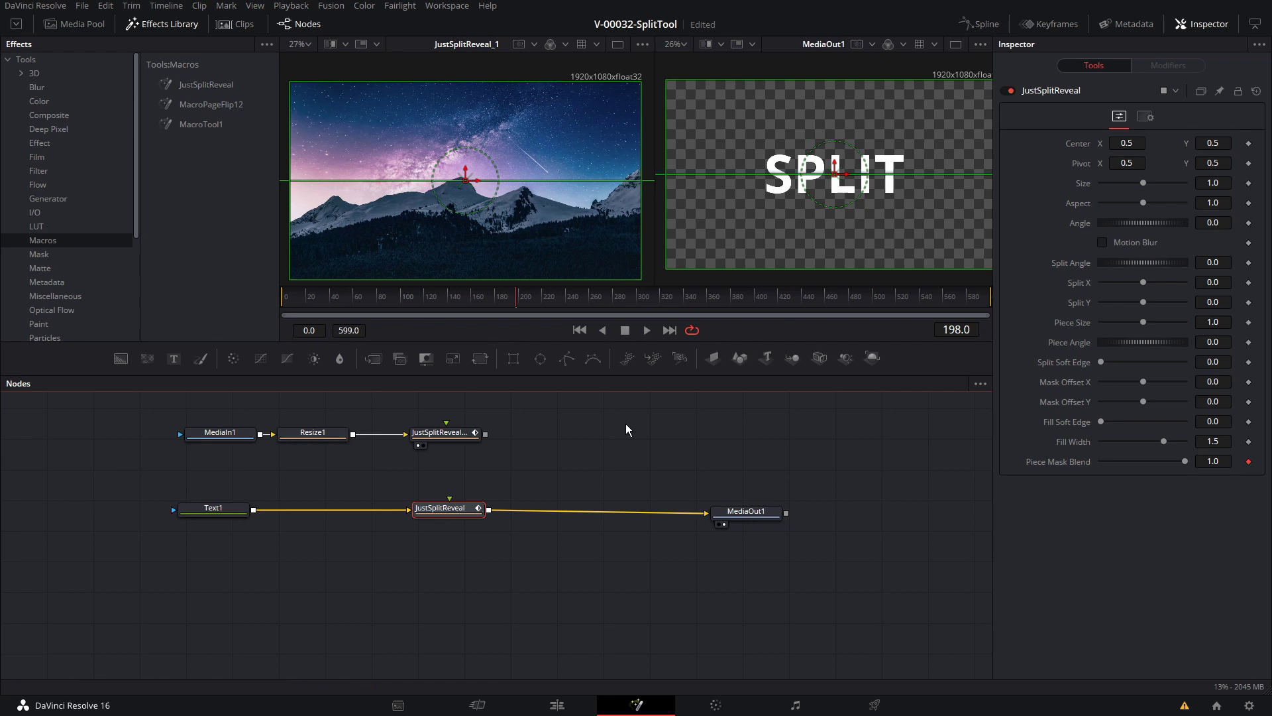
drag(452, 514, 444, 514)
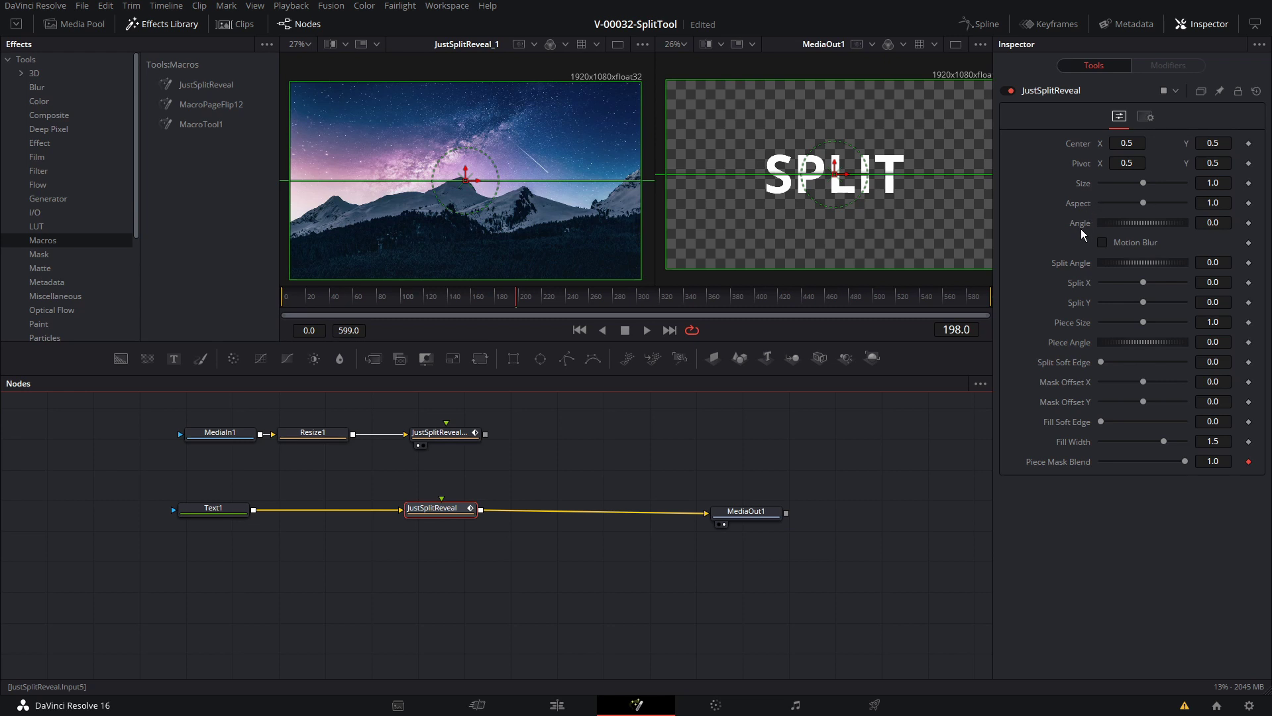
Step: Try shifting the Center and Pivot of the text's split node and switching Motion Blur on and off
drag(1127, 143, 1027, 171)
mouse_move(840, 174)
mouse_down()
mouse_move(862, 126)
mouse_move(837, 196)
mouse_move(823, 192)
mouse_up()
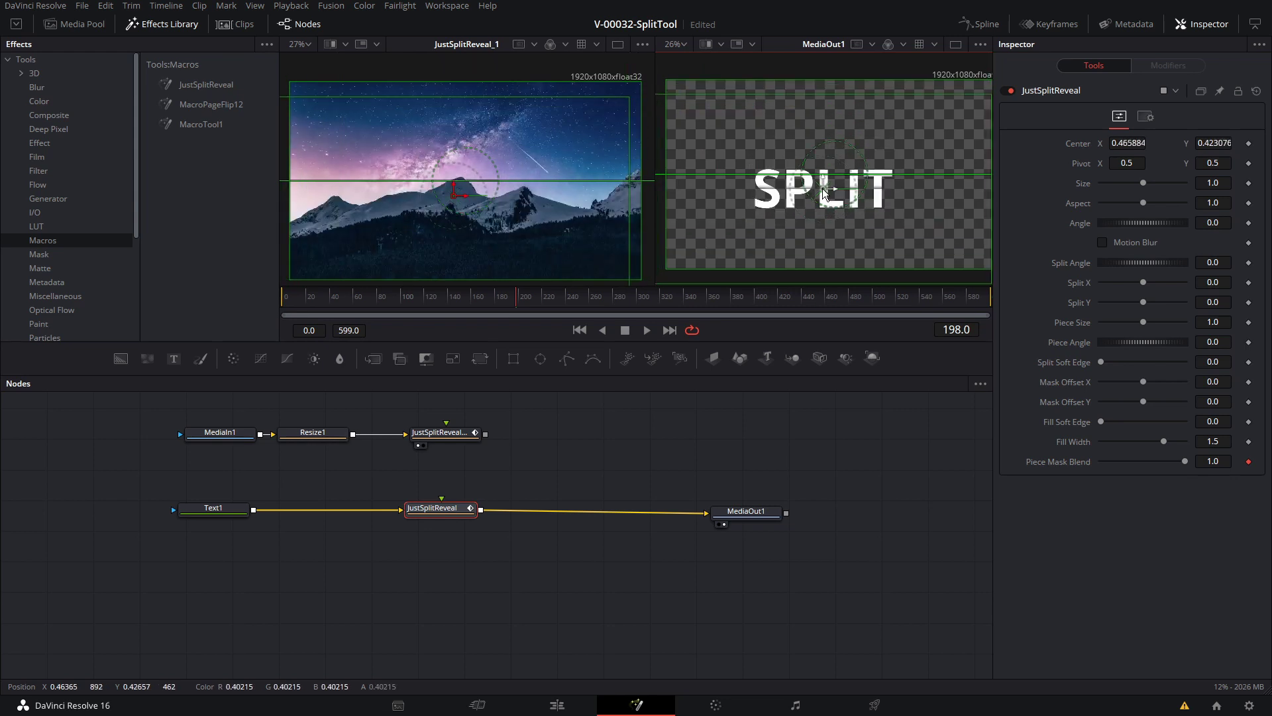
drag(1130, 163, 1148, 218)
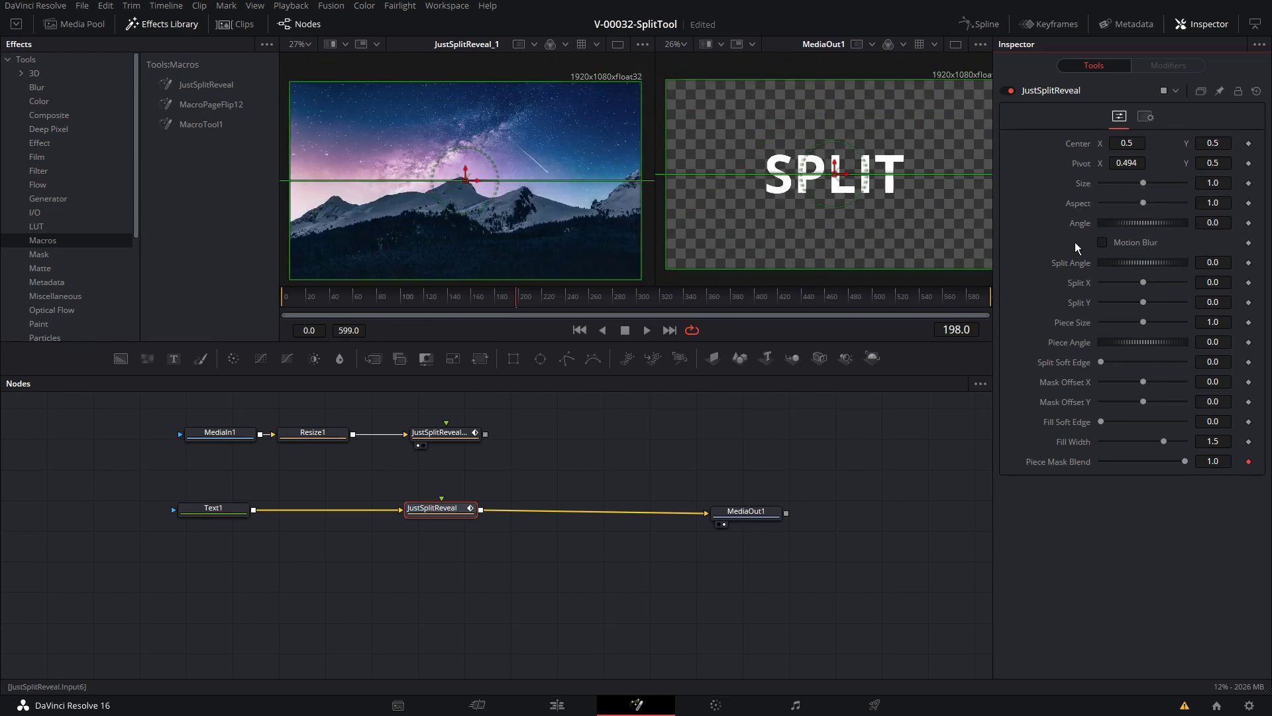
click(1102, 243)
click(1102, 243)
Step: Separate the text halves, and split the image with Split Y -0.07 and Split Angle -31.3
mouse_move(1143, 285)
mouse_down()
mouse_move(1169, 286)
mouse_move(1136, 304)
mouse_up()
click(440, 432)
mouse_move(1140, 283)
mouse_down()
mouse_move(1155, 287)
mouse_move(1143, 284)
mouse_move(1137, 305)
mouse_move(1153, 266)
mouse_move(1136, 265)
mouse_up()
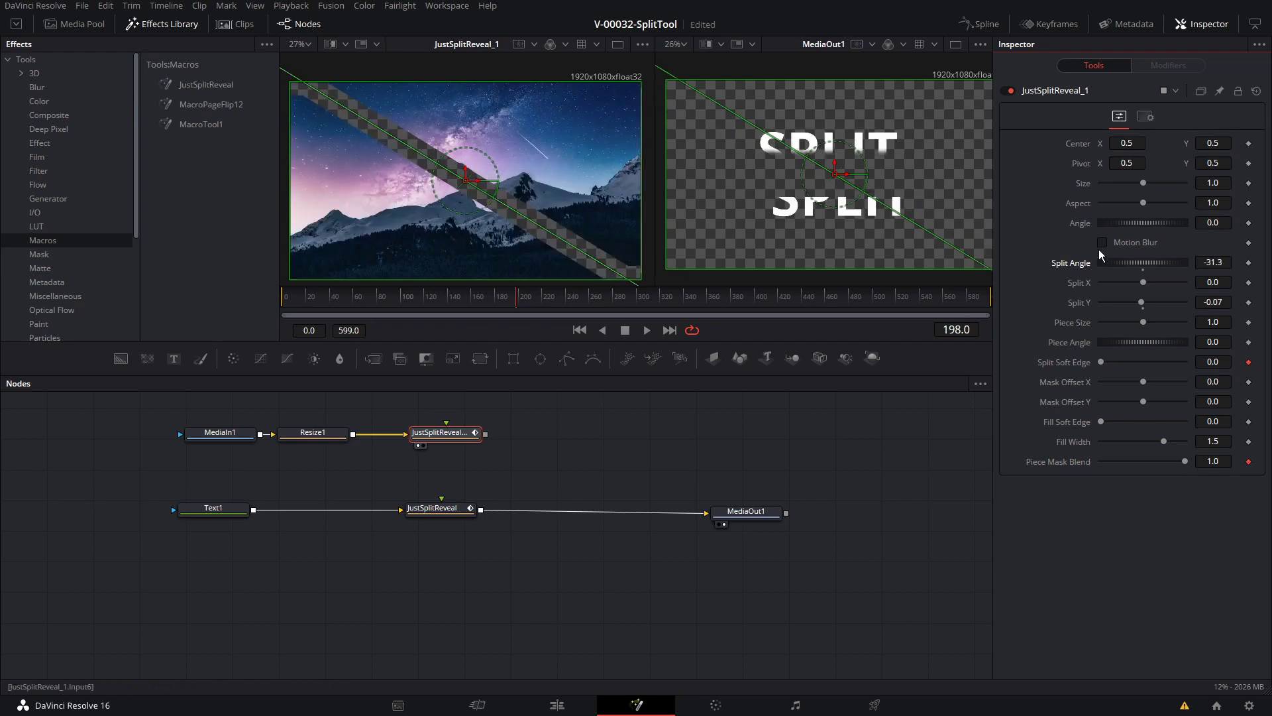
Step: Try a Split Angle of 90 on the image, and settle on Split X 0.02 with Split Angle 9.1
drag(1124, 261, 1148, 268)
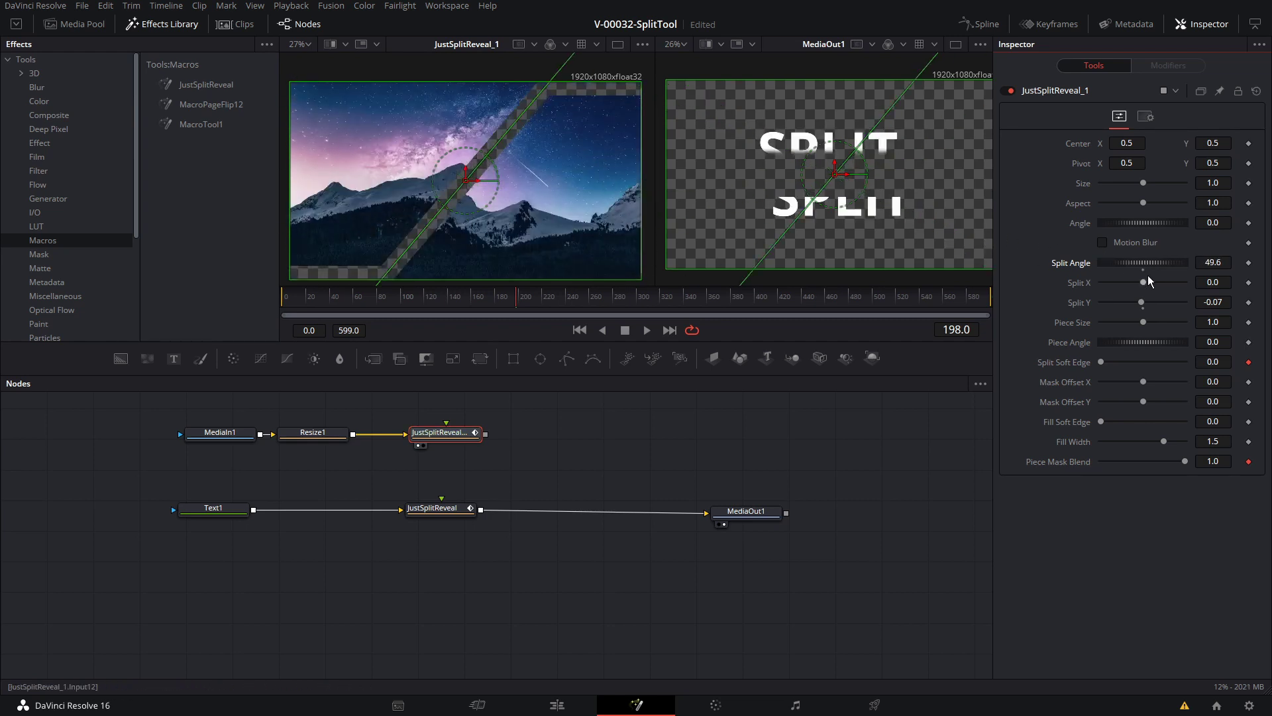
click(1218, 263)
text(90)
key(Return)
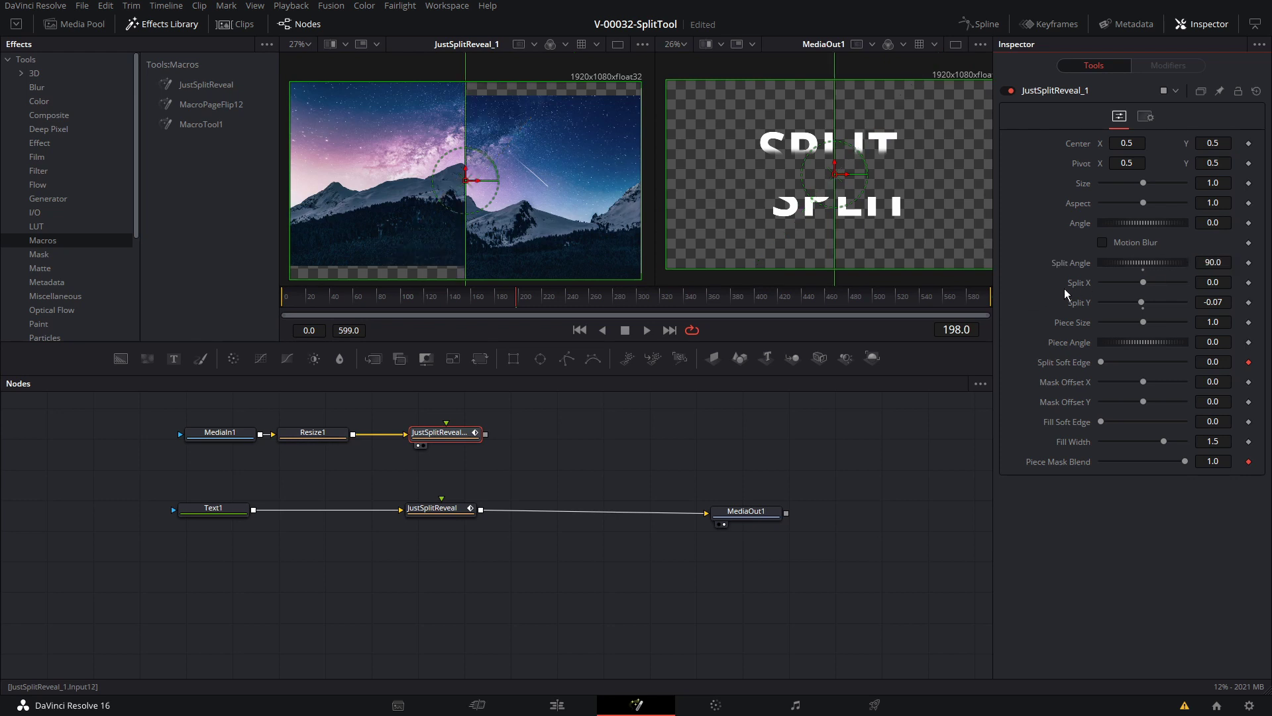
mouse_move(1134, 281)
mouse_down()
mouse_move(1147, 278)
mouse_move(1129, 277)
mouse_move(1140, 263)
mouse_move(1122, 261)
mouse_move(1139, 261)
mouse_up()
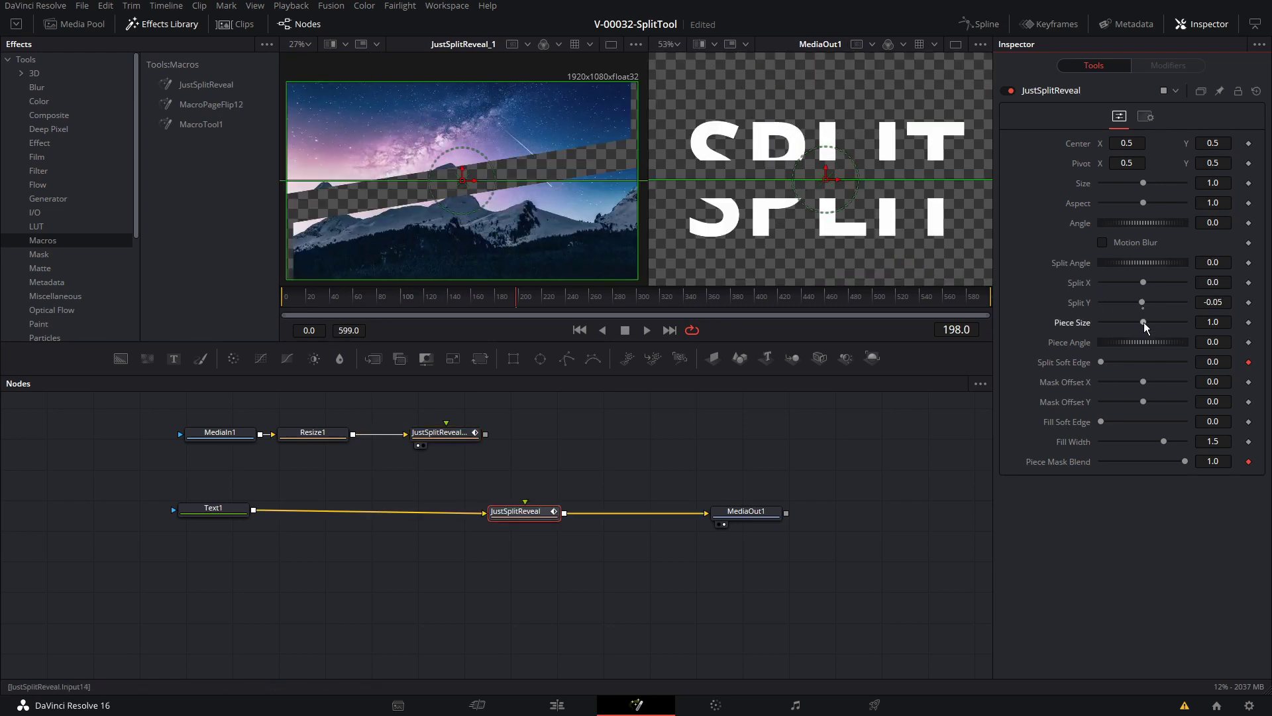
Step: Try out Piece Size, a Piece Angle of -360 and a Split Soft Edge of 0.0126 on the text's split node
mouse_move(1144, 323)
mouse_down()
mouse_move(1163, 344)
mouse_move(1139, 344)
mouse_up()
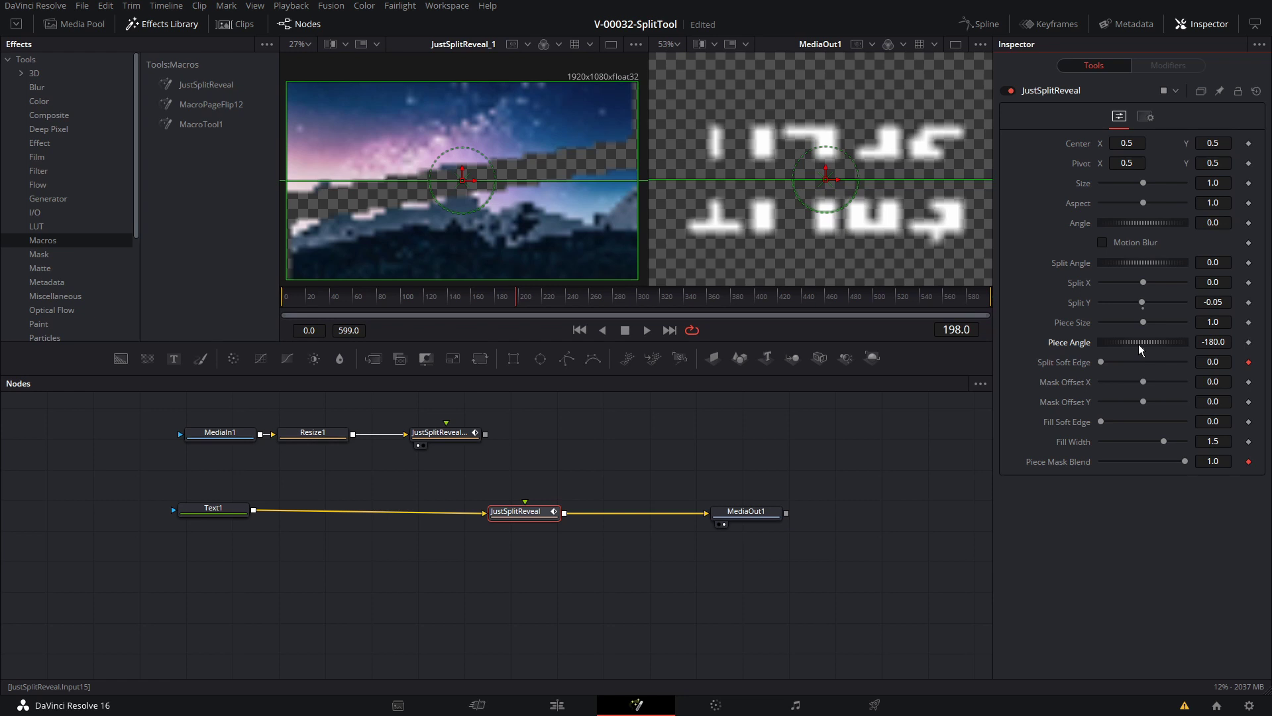
drag(1163, 345, 1116, 340)
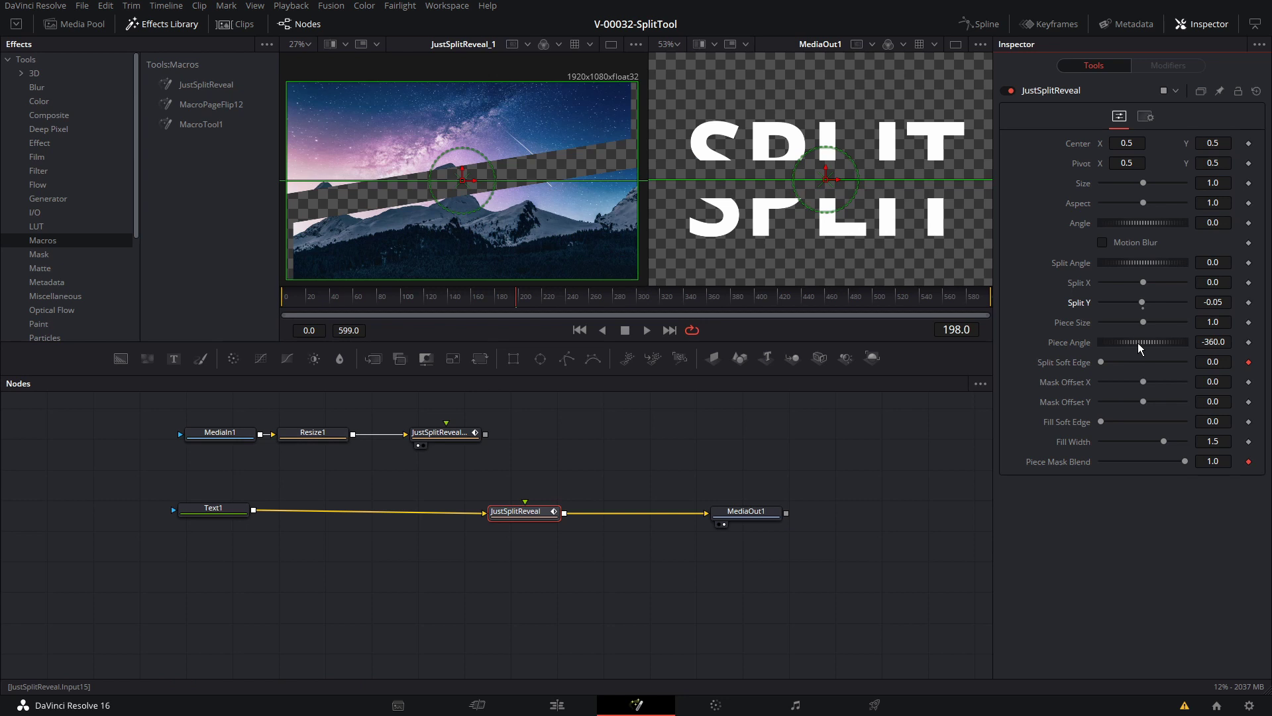
drag(1103, 361, 1106, 361)
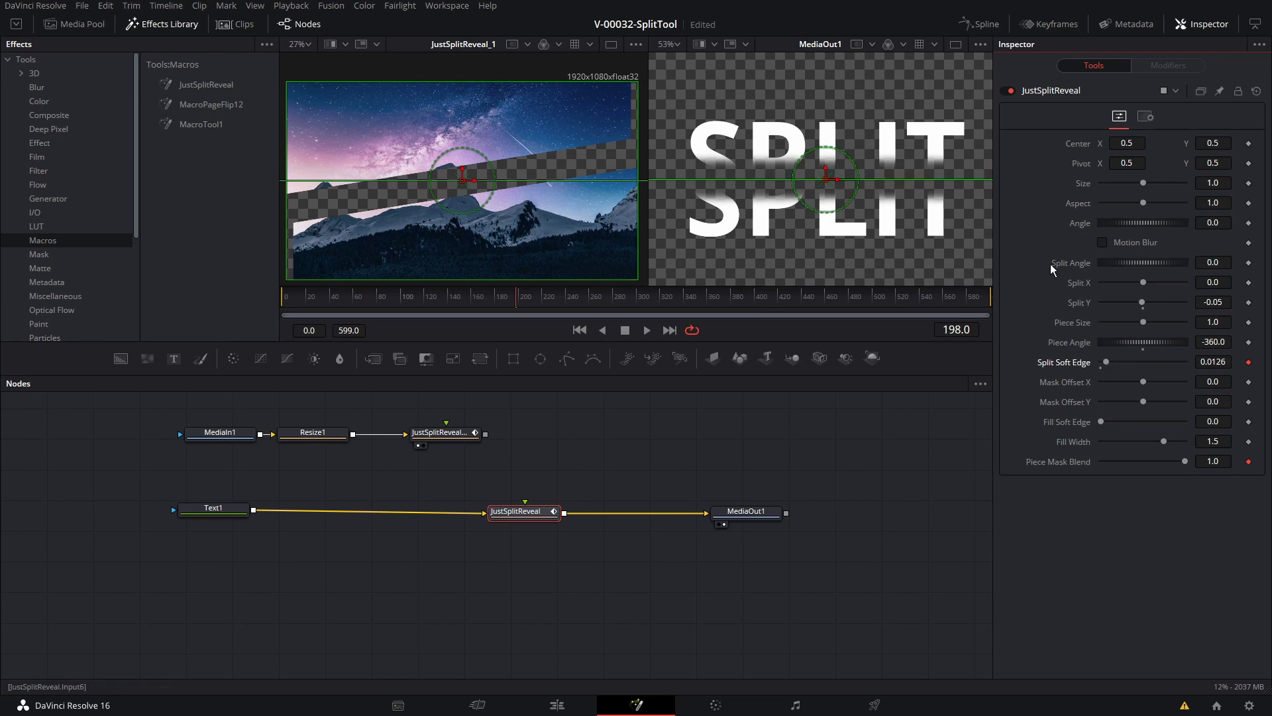
drag(1106, 361, 1086, 364)
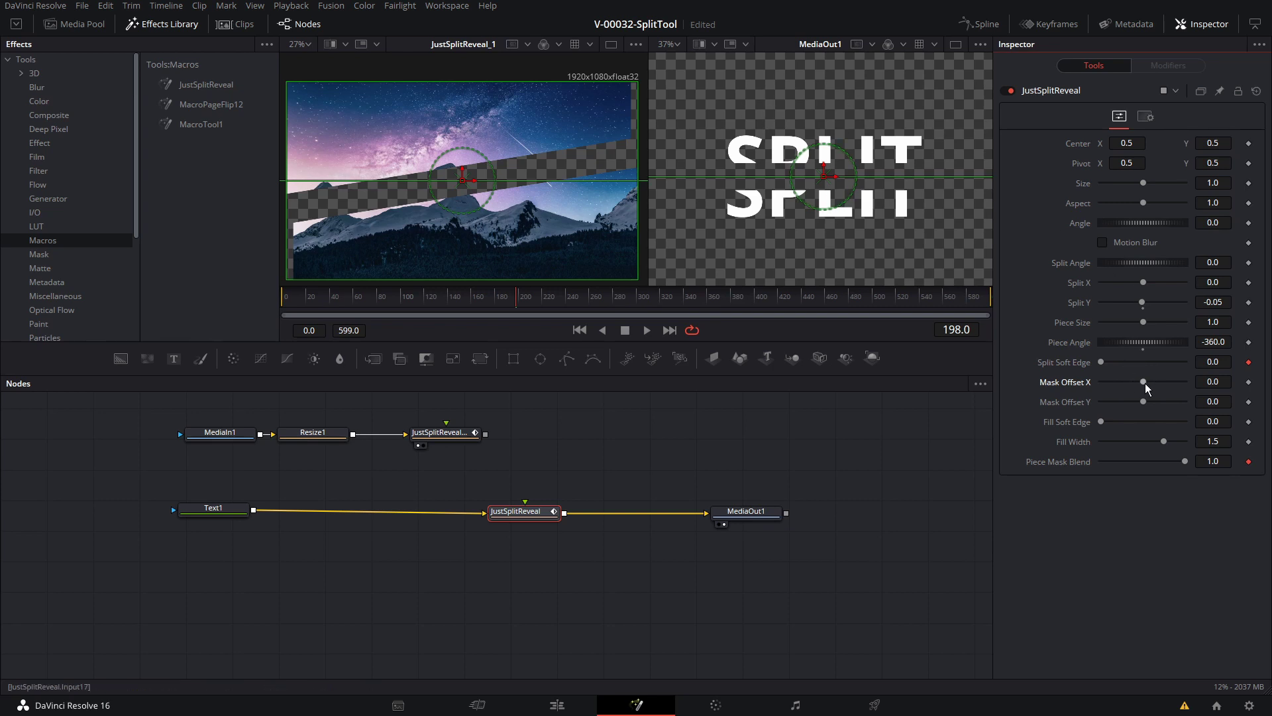
Step: Adjust the image and text mask offsets, with Mask Offset Y -0.02 for the text, and set the text's Split Y to -0.09
mouse_move(1144, 383)
mouse_down()
mouse_move(1120, 382)
mouse_move(1148, 382)
mouse_up()
click(449, 435)
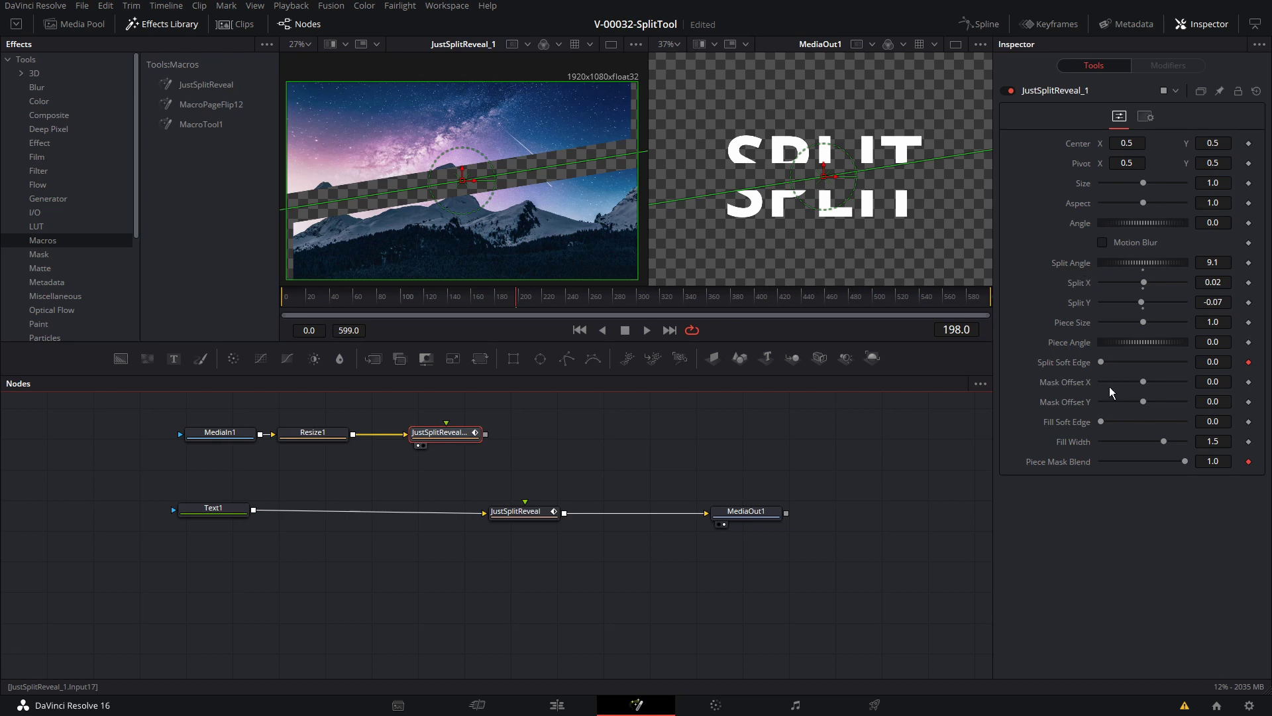
mouse_move(1143, 382)
mouse_down()
mouse_move(1120, 380)
mouse_move(1157, 378)
mouse_move(1142, 401)
mouse_up()
click(516, 510)
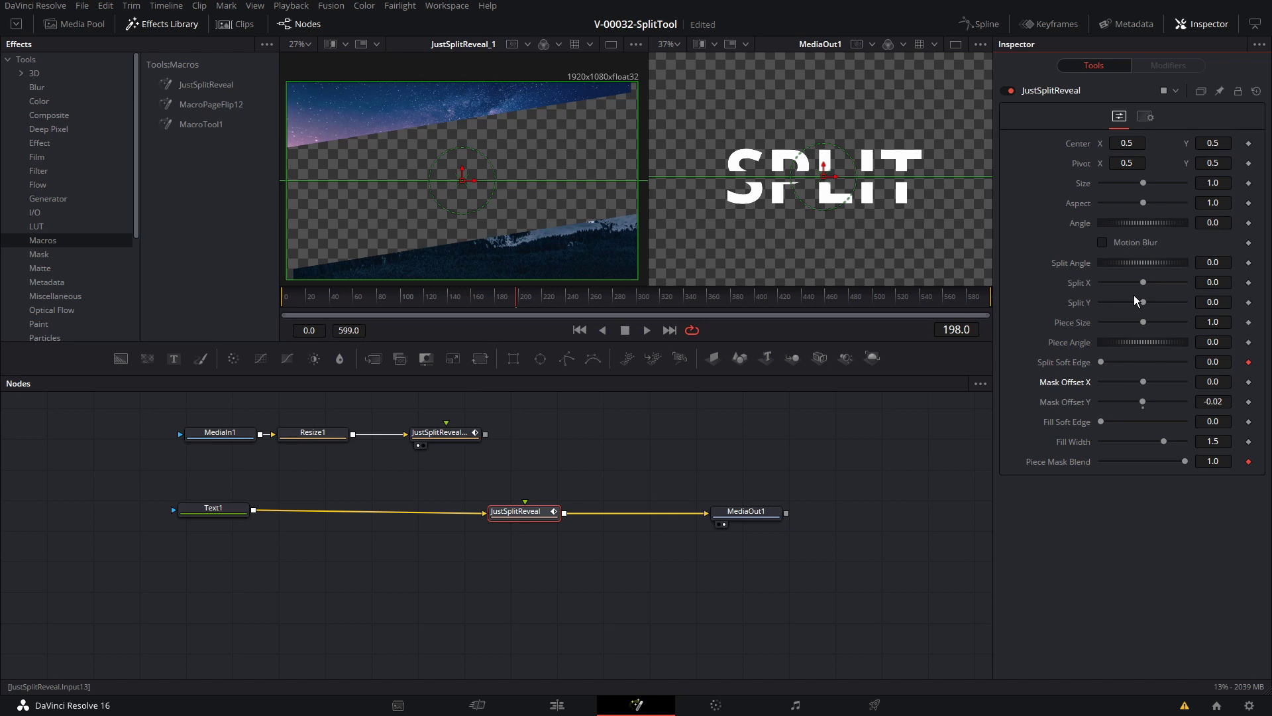
drag(1143, 303, 1141, 302)
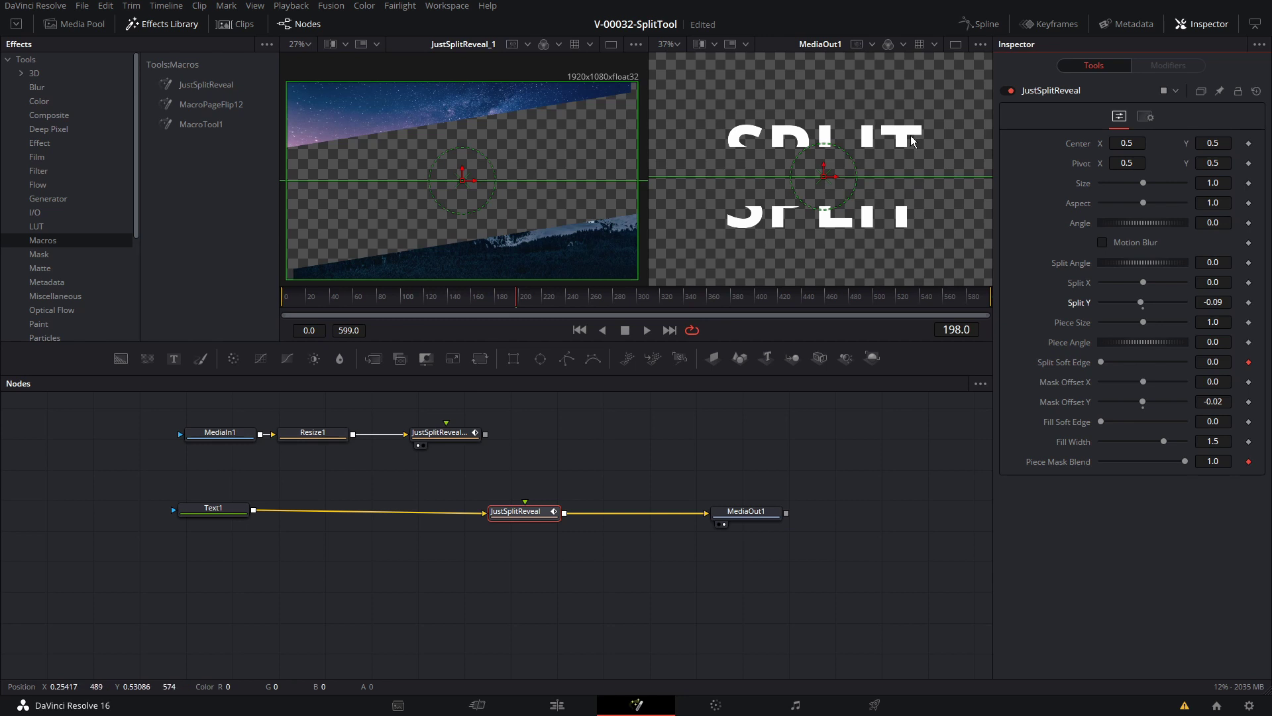
Step: Add a Background node above the text's JustSplitReveal node and set its type to Vertical
drag(152, 359, 544, 431)
drag(545, 431, 557, 443)
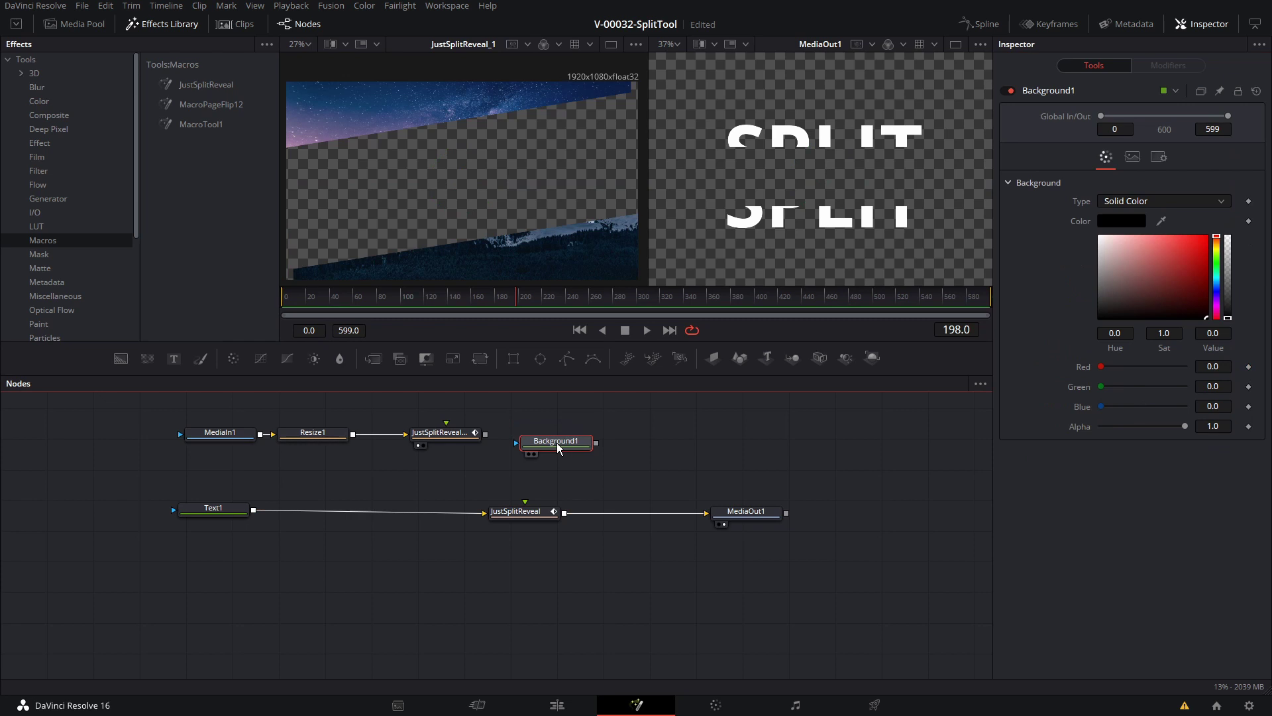
click(1152, 202)
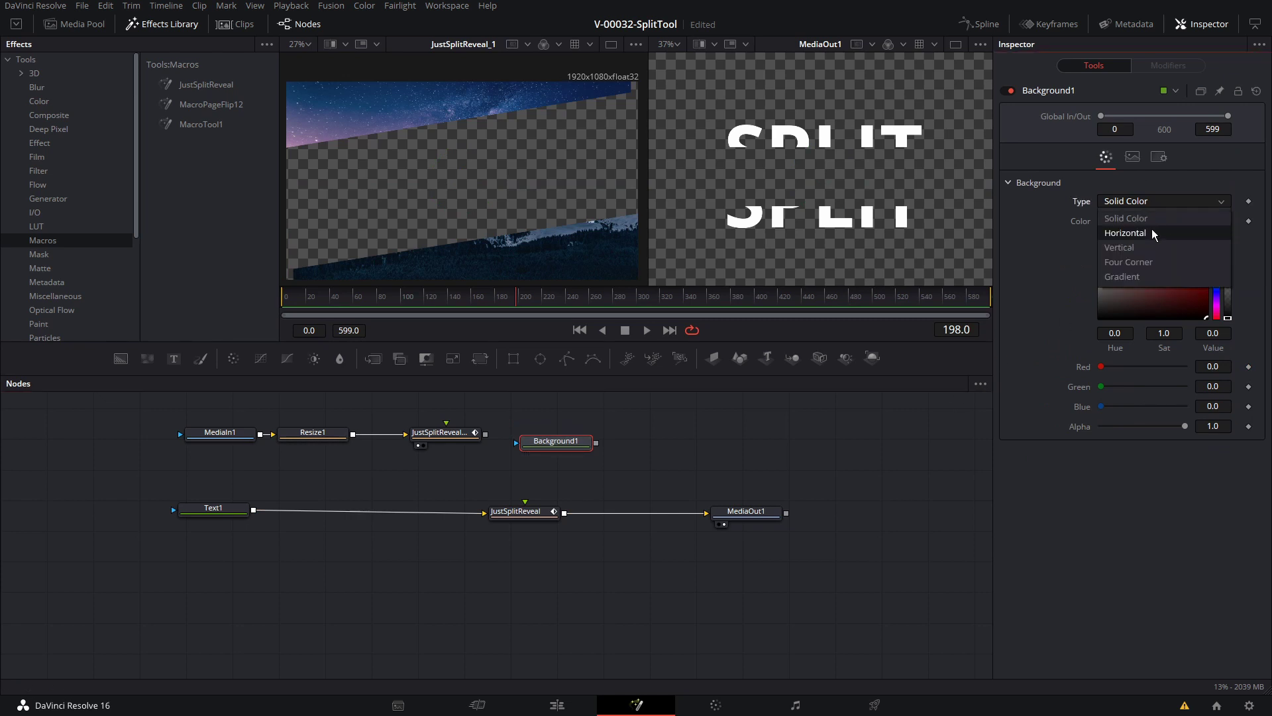
click(1148, 245)
Step: Set the background gradient's top color to red (value 0.811) and its bottom color to blue (hue 0.608, value 0.591)
click(1197, 252)
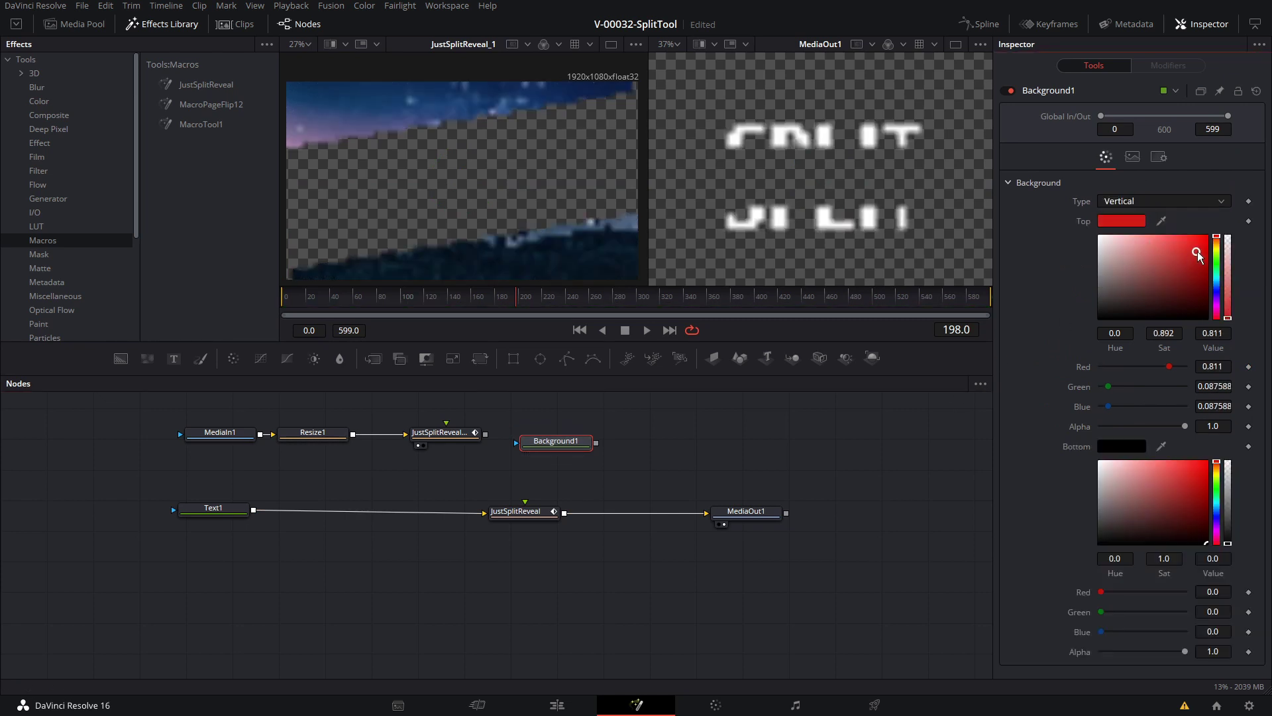
click(1217, 511)
click(1182, 495)
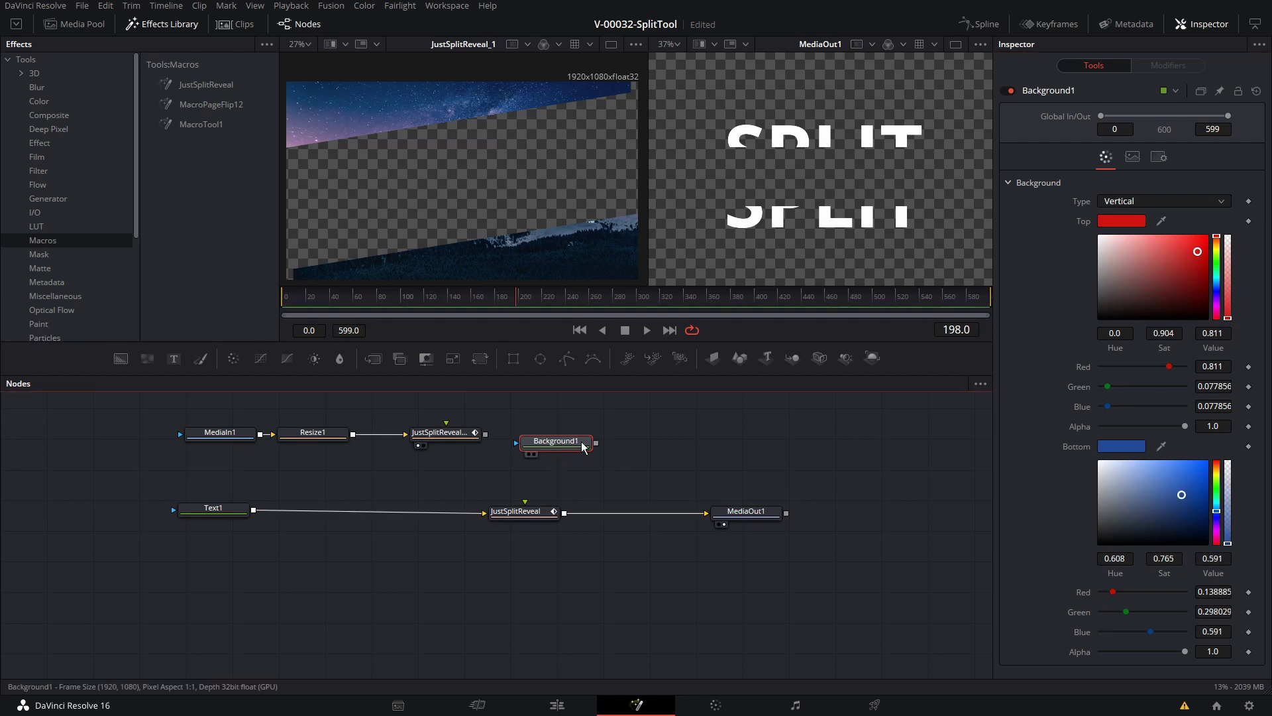
Step: Connect the gradient Background to the text split node's Fill Background input and try out Split Y, Fill Width and Fill Soft Edge
drag(596, 443, 525, 502)
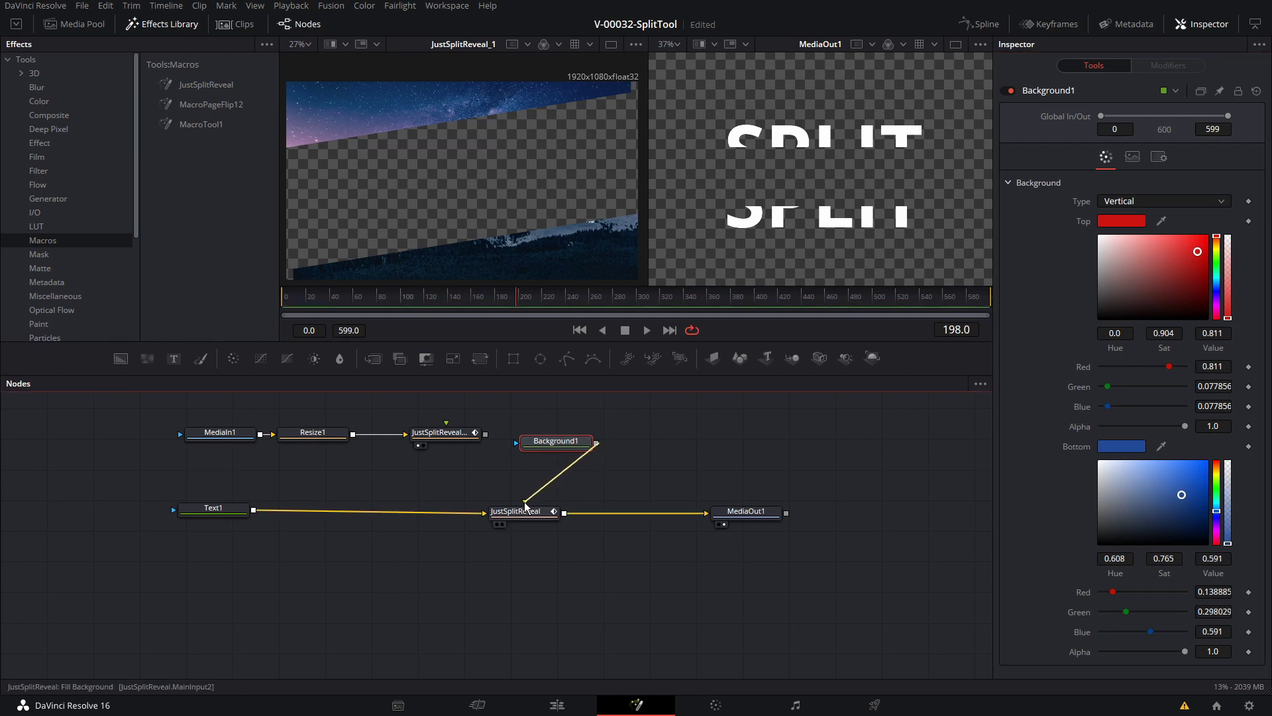
drag(560, 448, 553, 456)
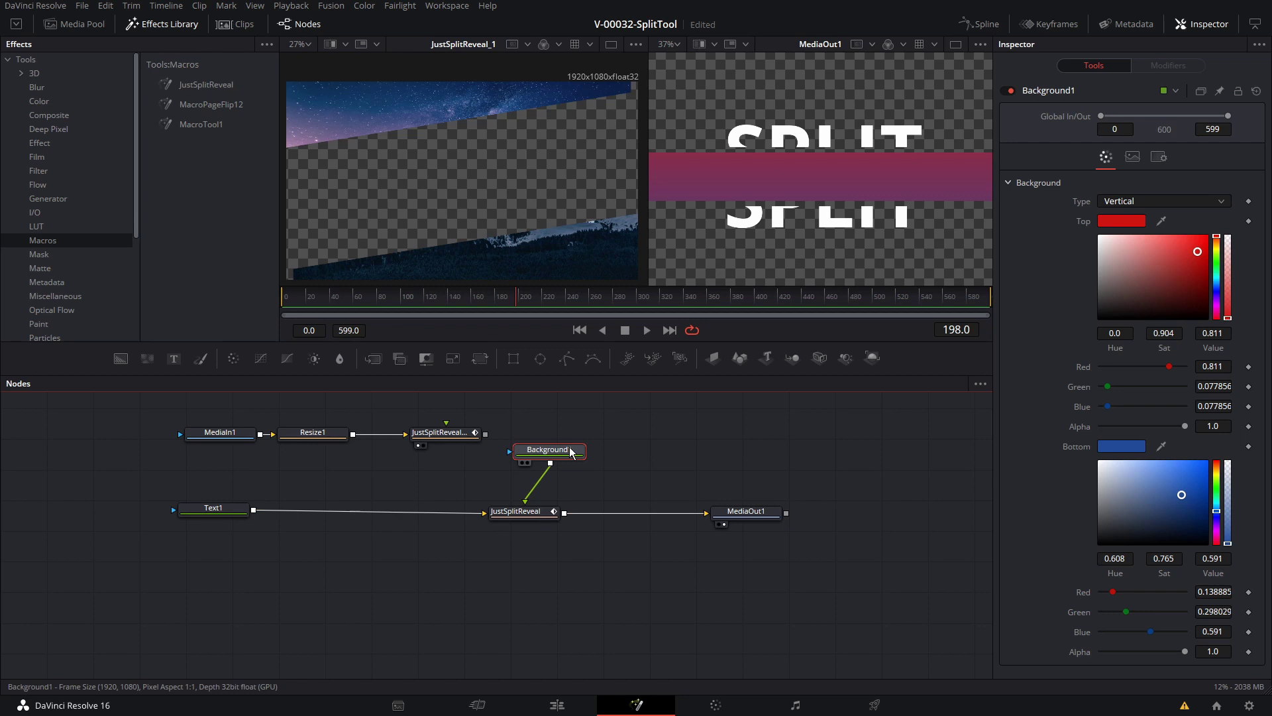
click(520, 512)
drag(1140, 302, 1136, 302)
mouse_move(1163, 440)
mouse_down()
mouse_move(1094, 444)
mouse_move(1159, 448)
mouse_up()
drag(1100, 420, 1125, 420)
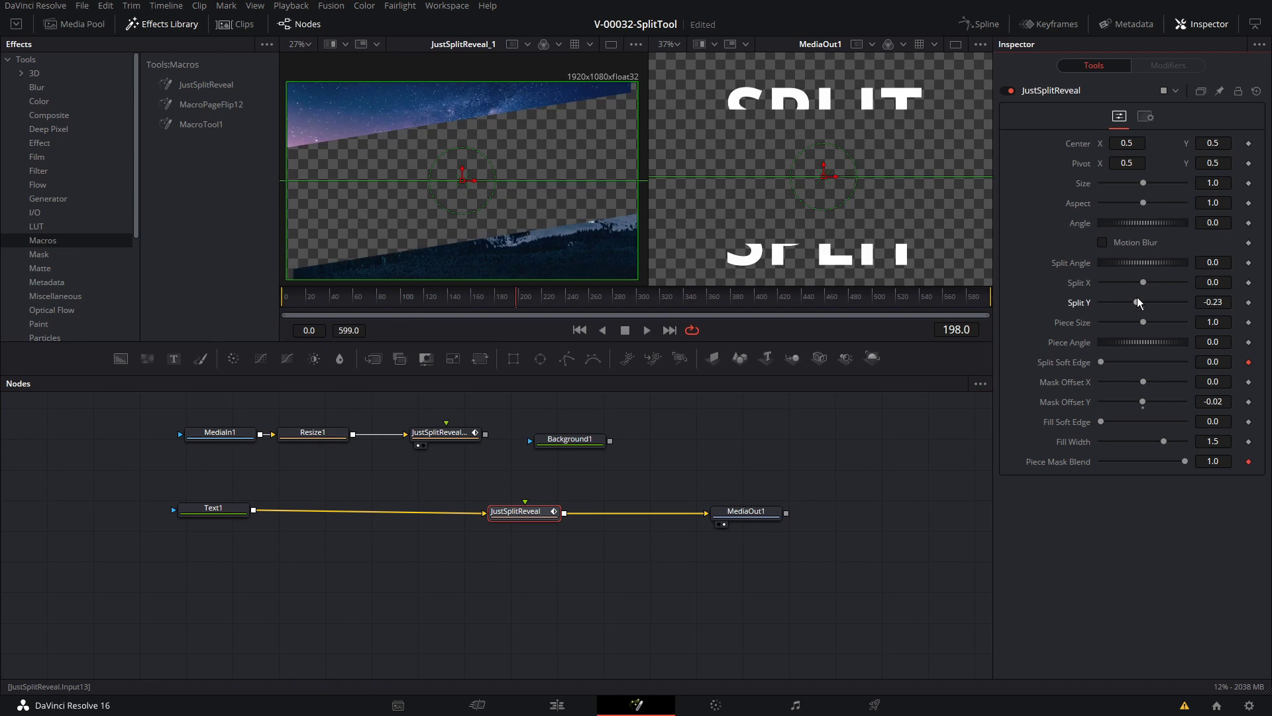
Step: Set the text split node's Split Y to 0.19 and Piece Mask Blend to 0.0, and finally reduce Split Y slightly
drag(1137, 297, 1148, 295)
drag(1187, 464, 1096, 462)
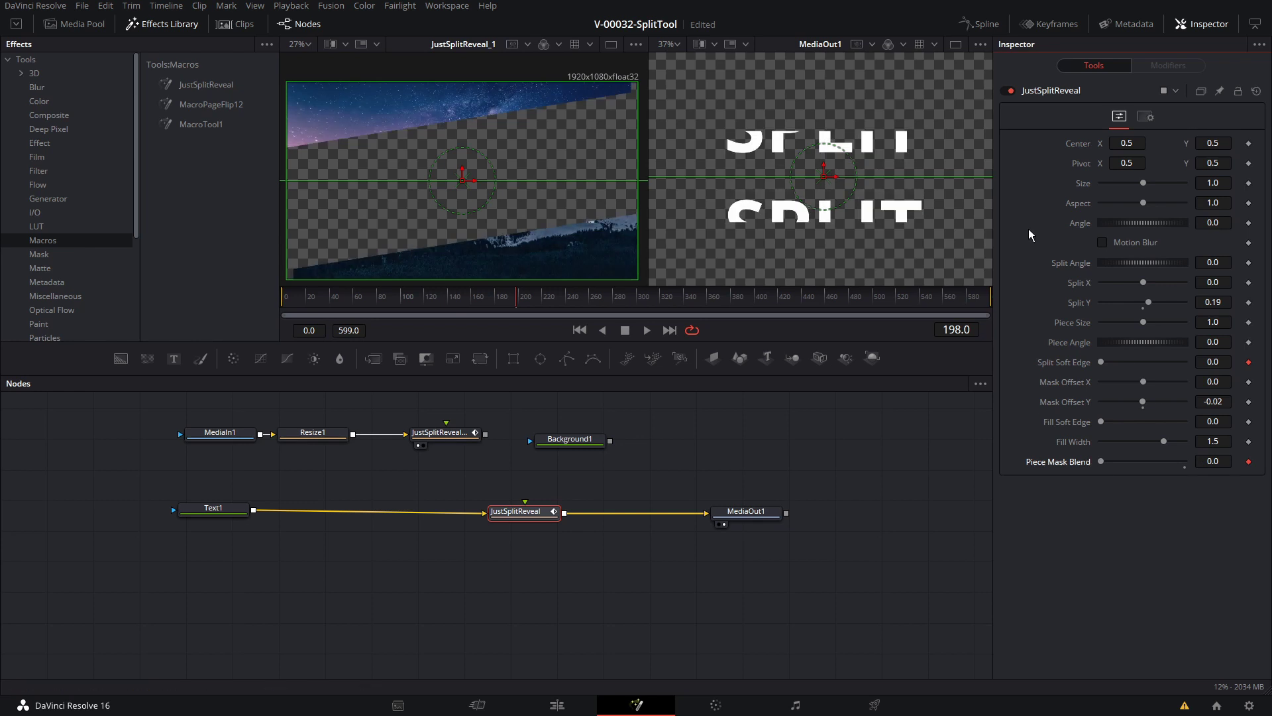
drag(1148, 302, 1147, 302)
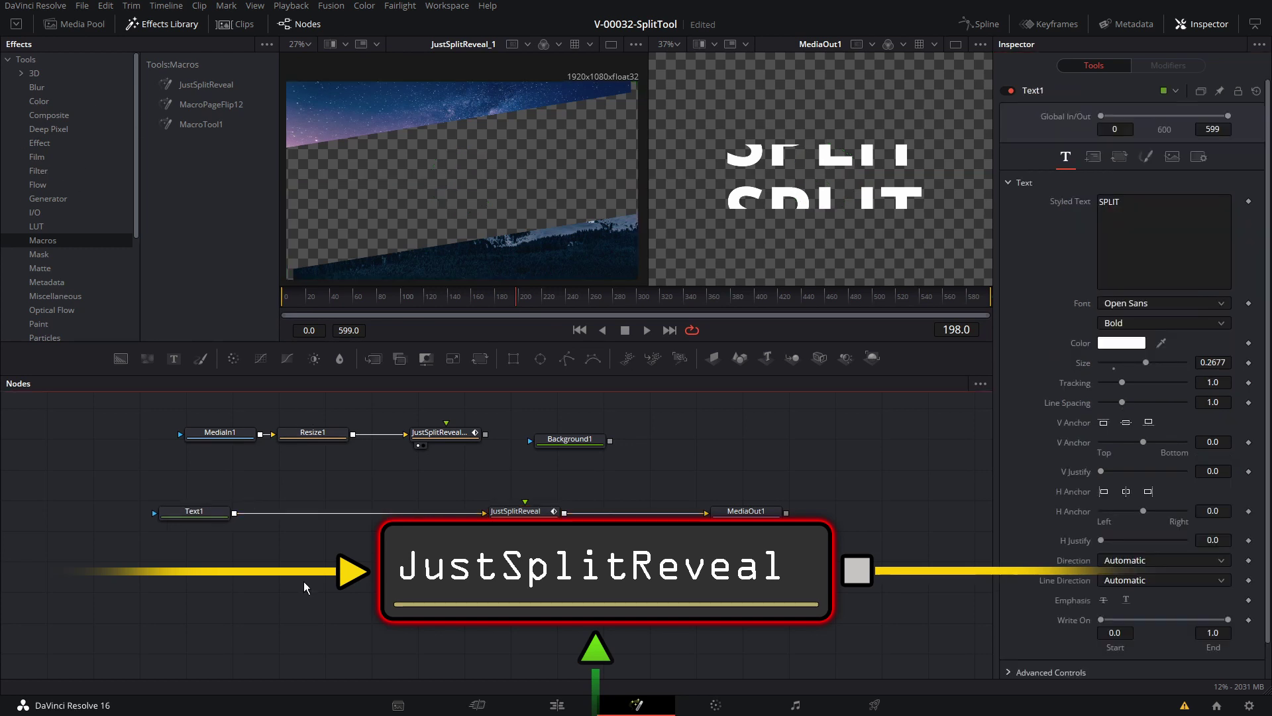
Step: Start creating a macro from the Text1 node and go to its save dialog to look up the Macros folder path
drag(219, 515, 200, 518)
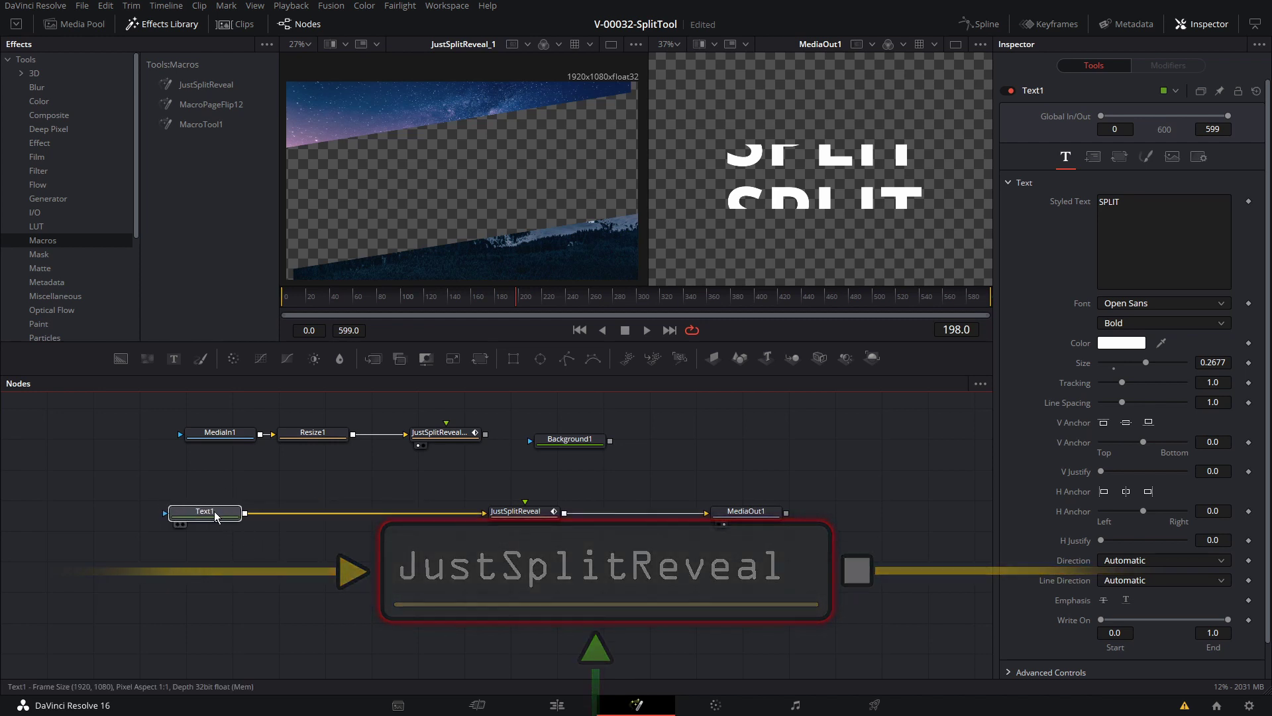
right_click(202, 519)
mouse_move(281, 299)
click(379, 299)
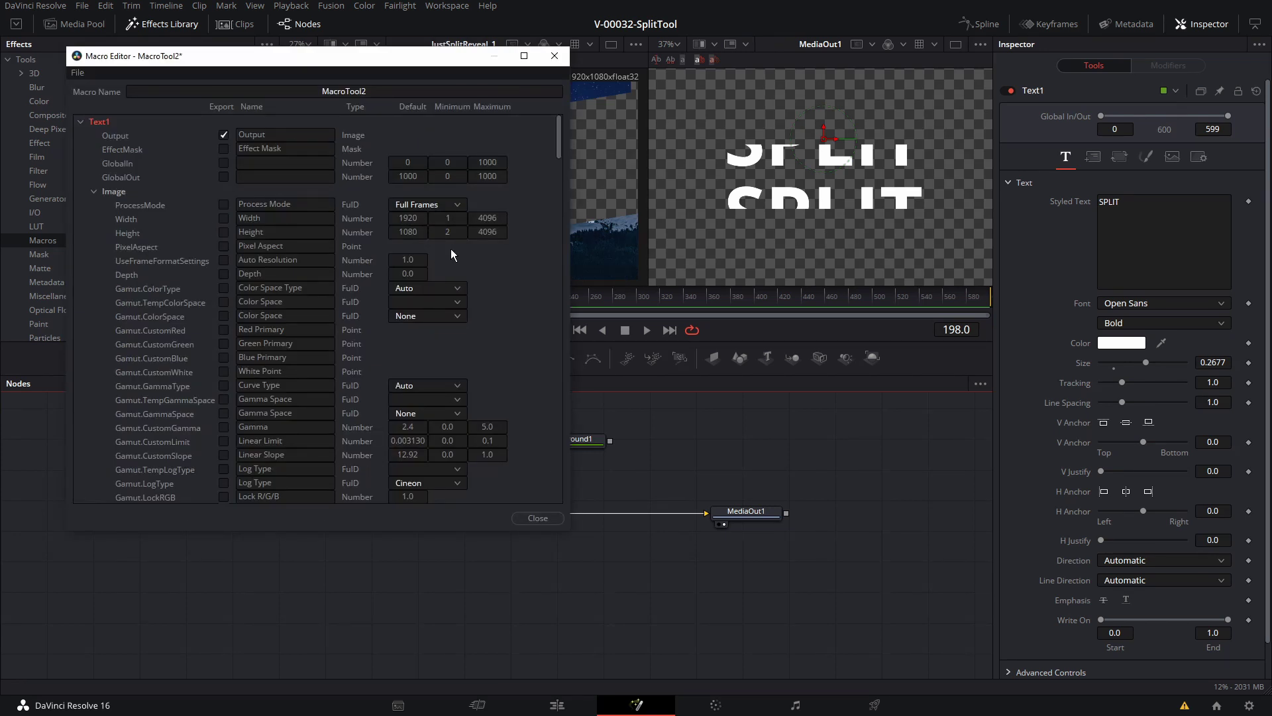
click(537, 517)
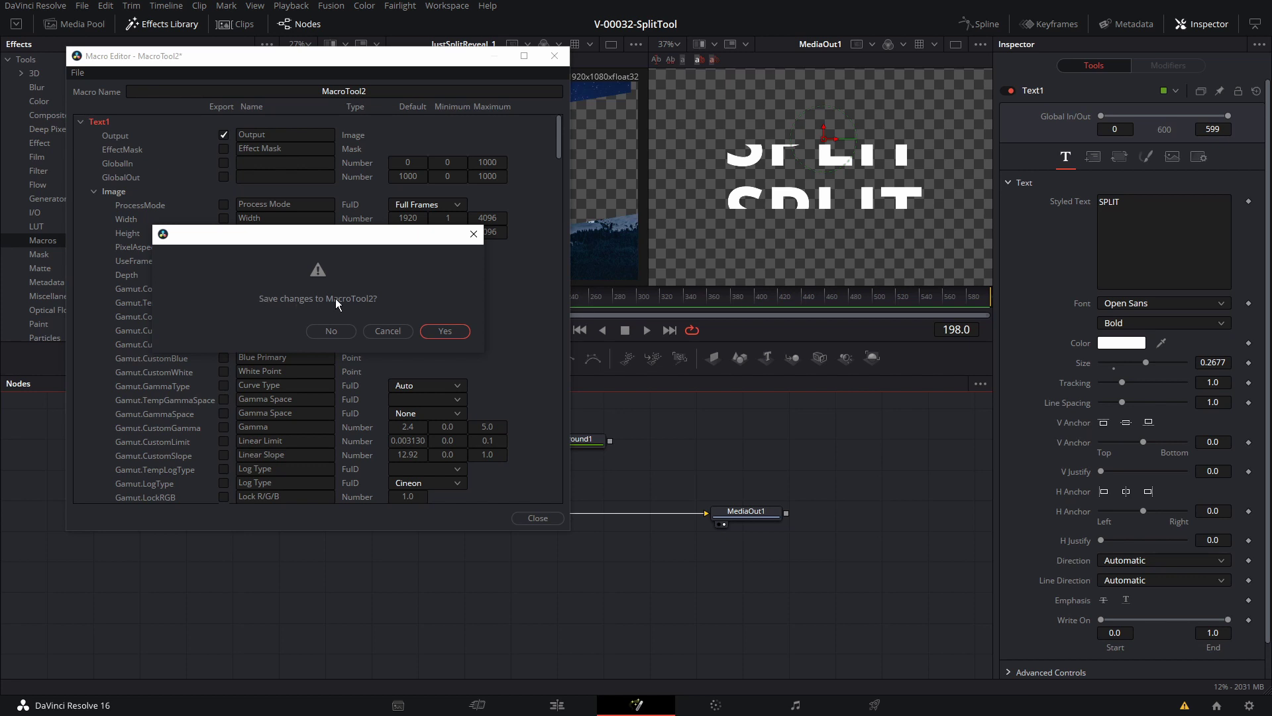
click(442, 331)
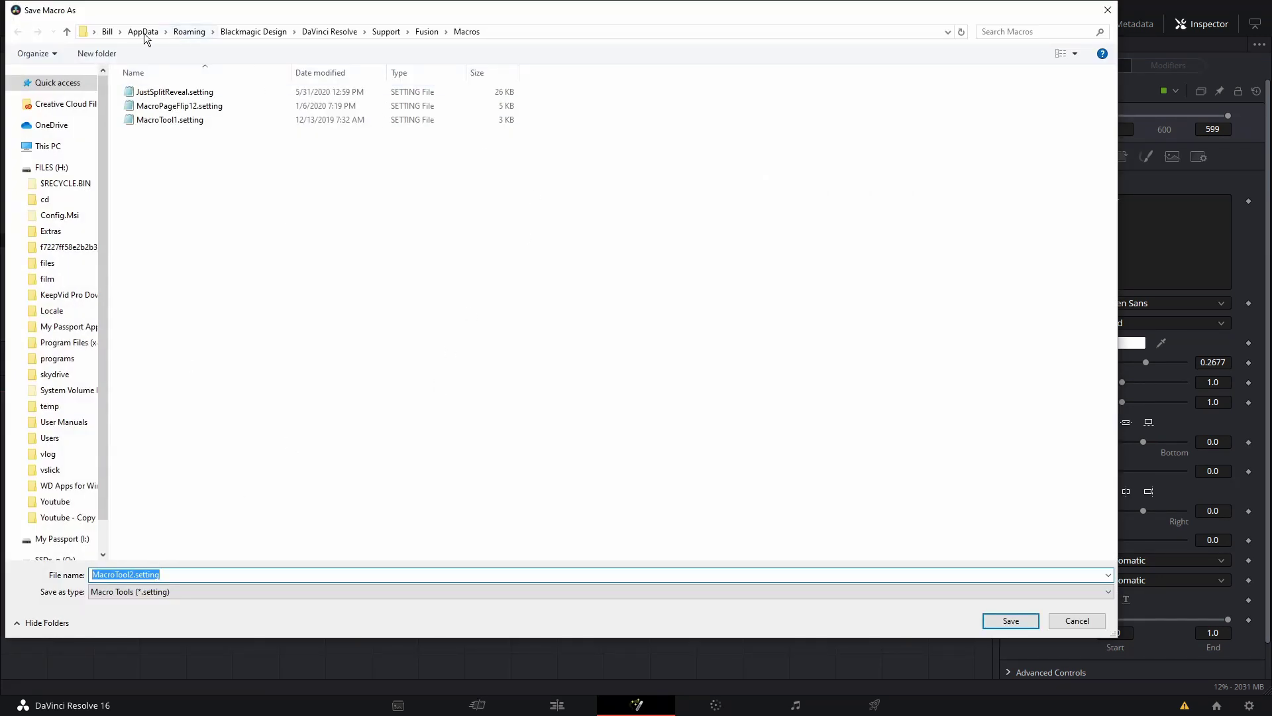
click(494, 31)
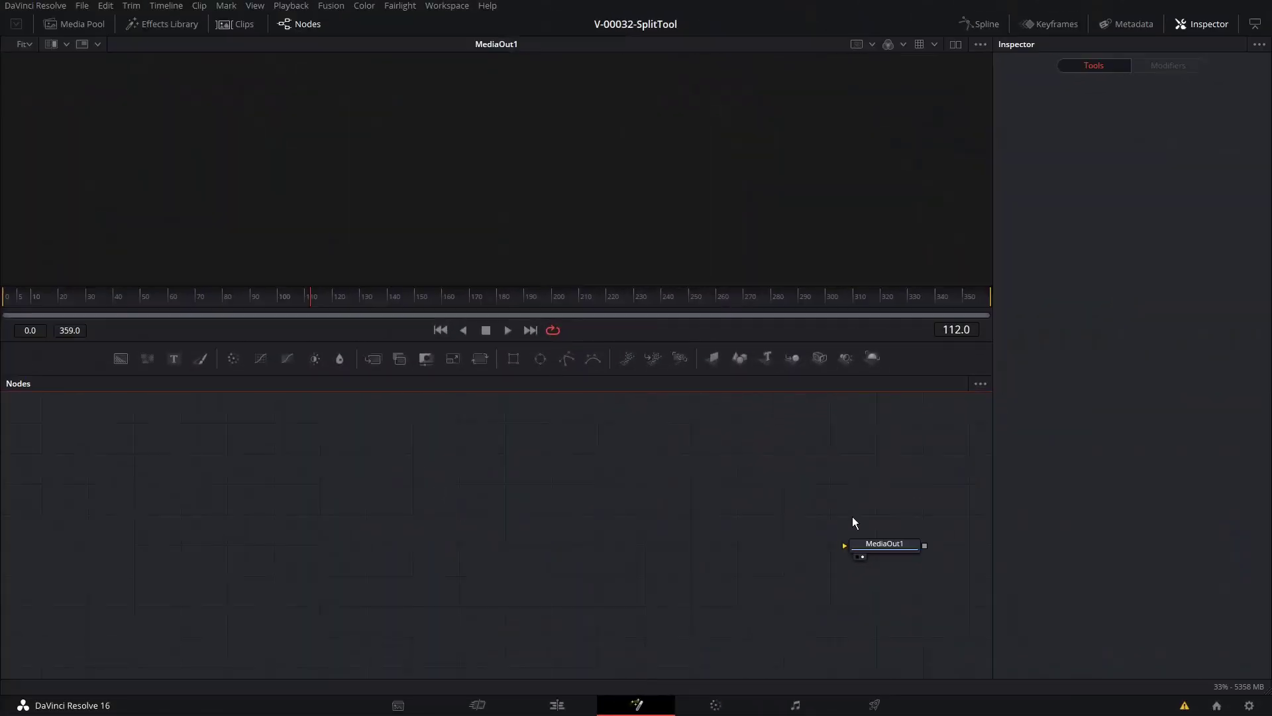
Step: In the empty composition, add a Text and a Background node, merge the text over the background and view Merge1
drag(877, 546, 801, 503)
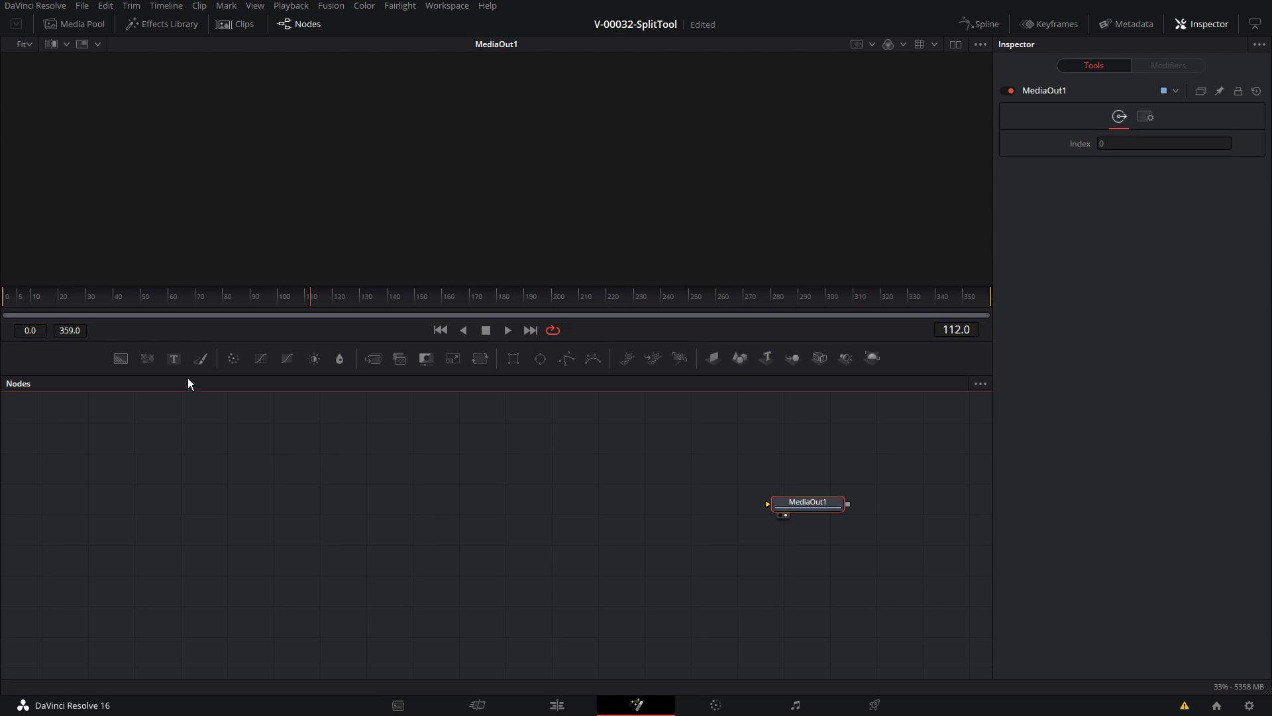
drag(229, 469, 229, 471)
drag(122, 365, 225, 537)
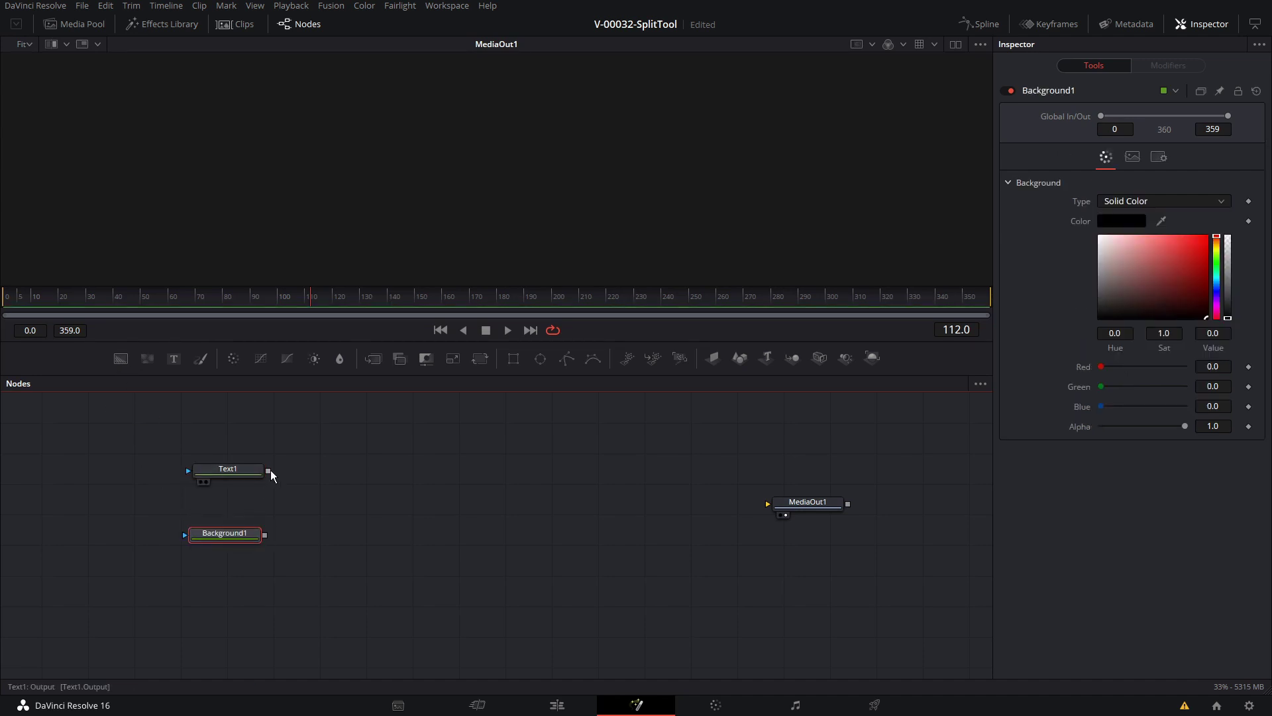
drag(269, 470, 265, 534)
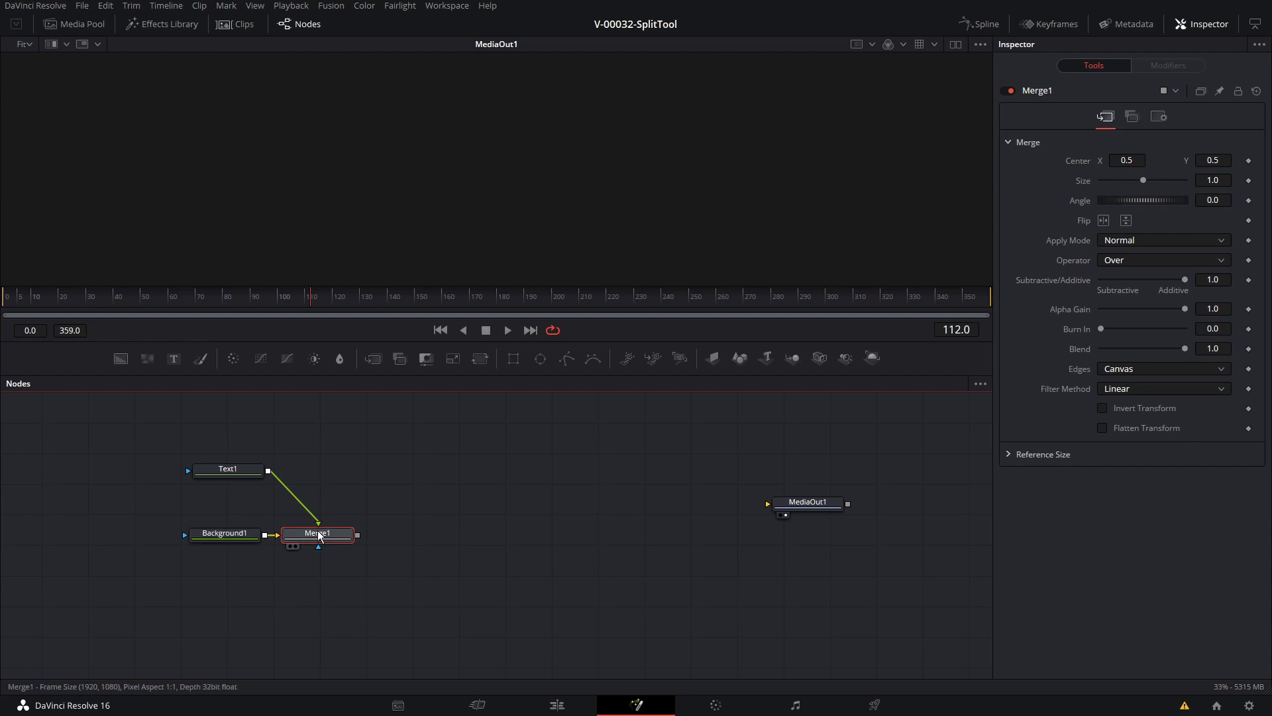
key(1)
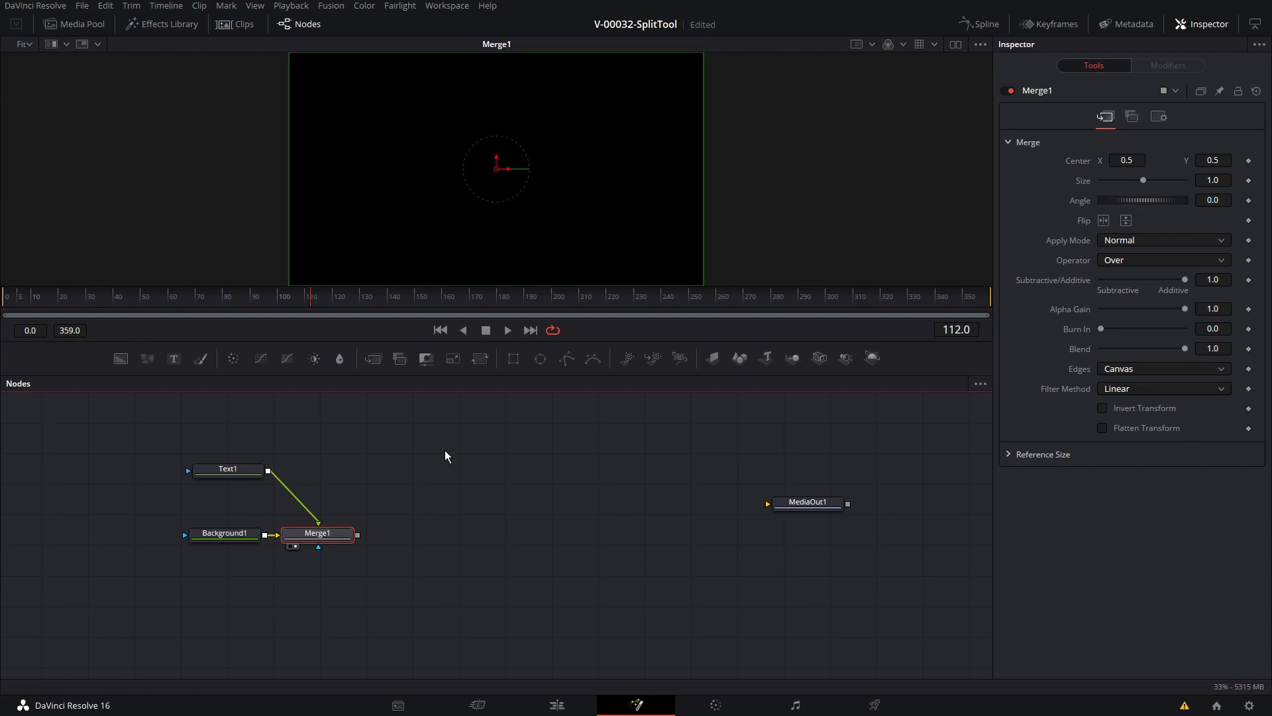
Step: Set the text to SPLIT, enlarge it to about half the frame width, and connect Merge1 to MediaOut1
click(199, 469)
click(1119, 224)
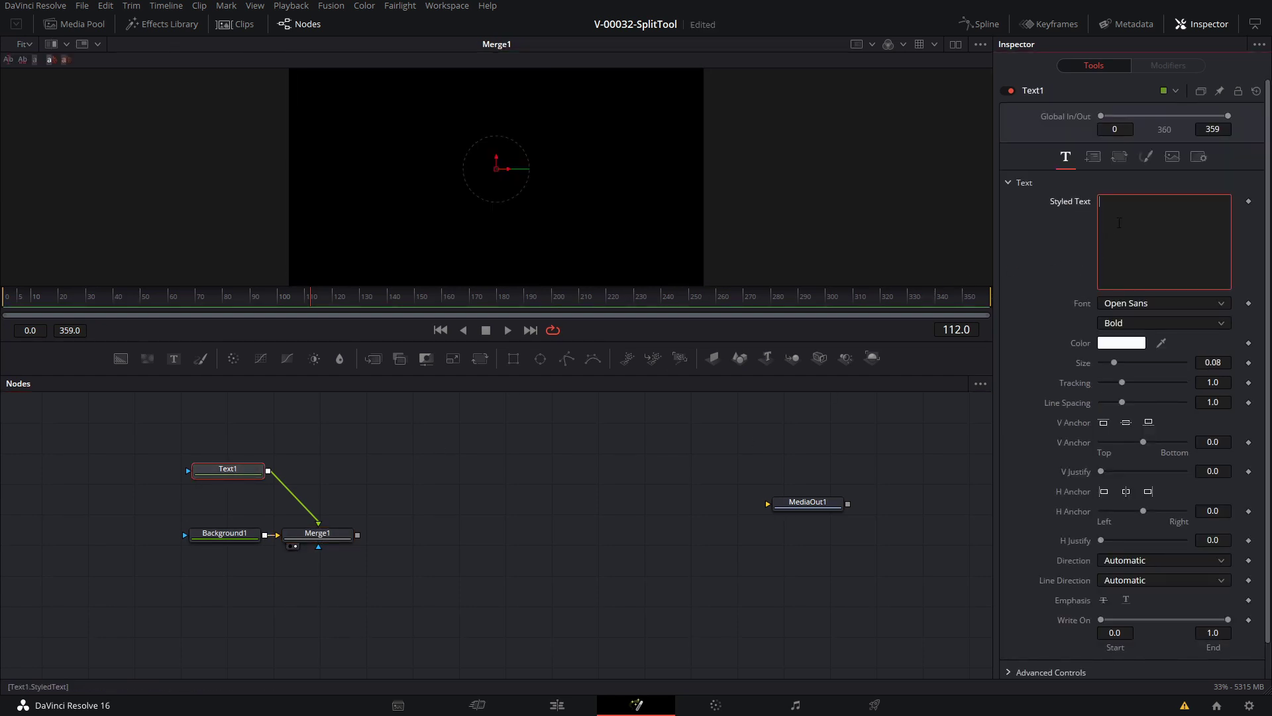
text(SPLIT)
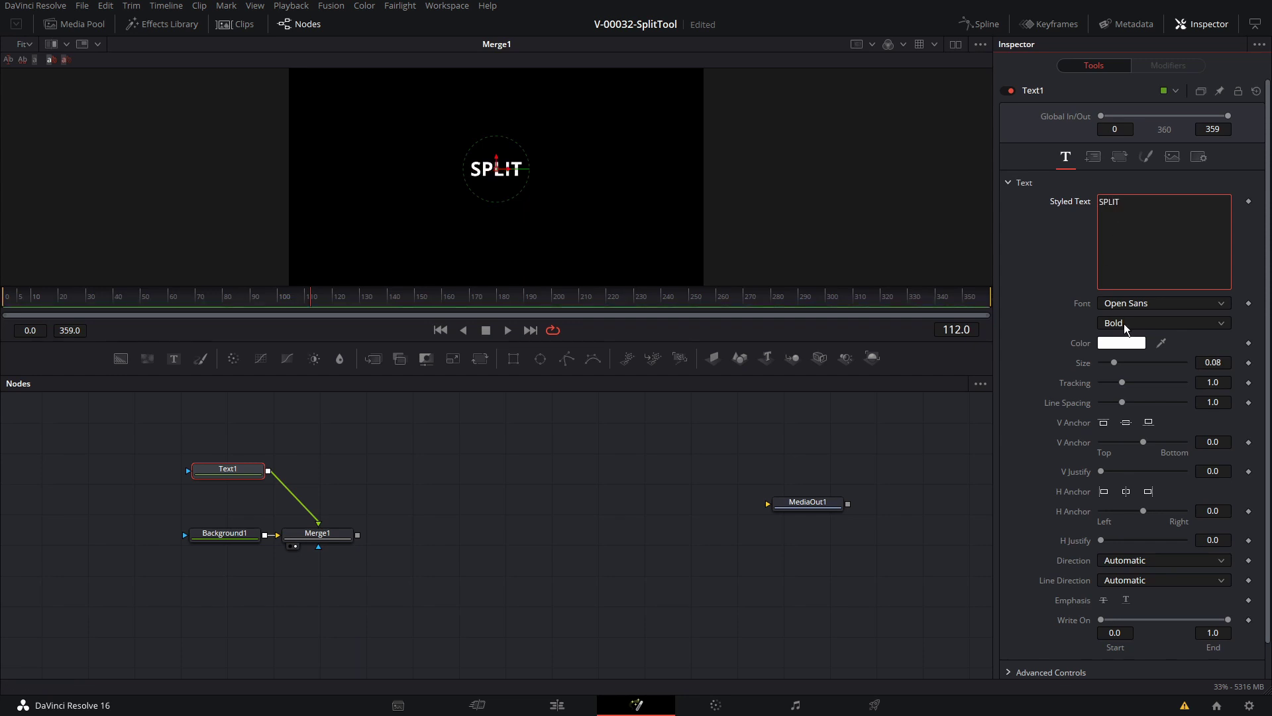
drag(1112, 363, 1156, 365)
drag(357, 534, 855, 538)
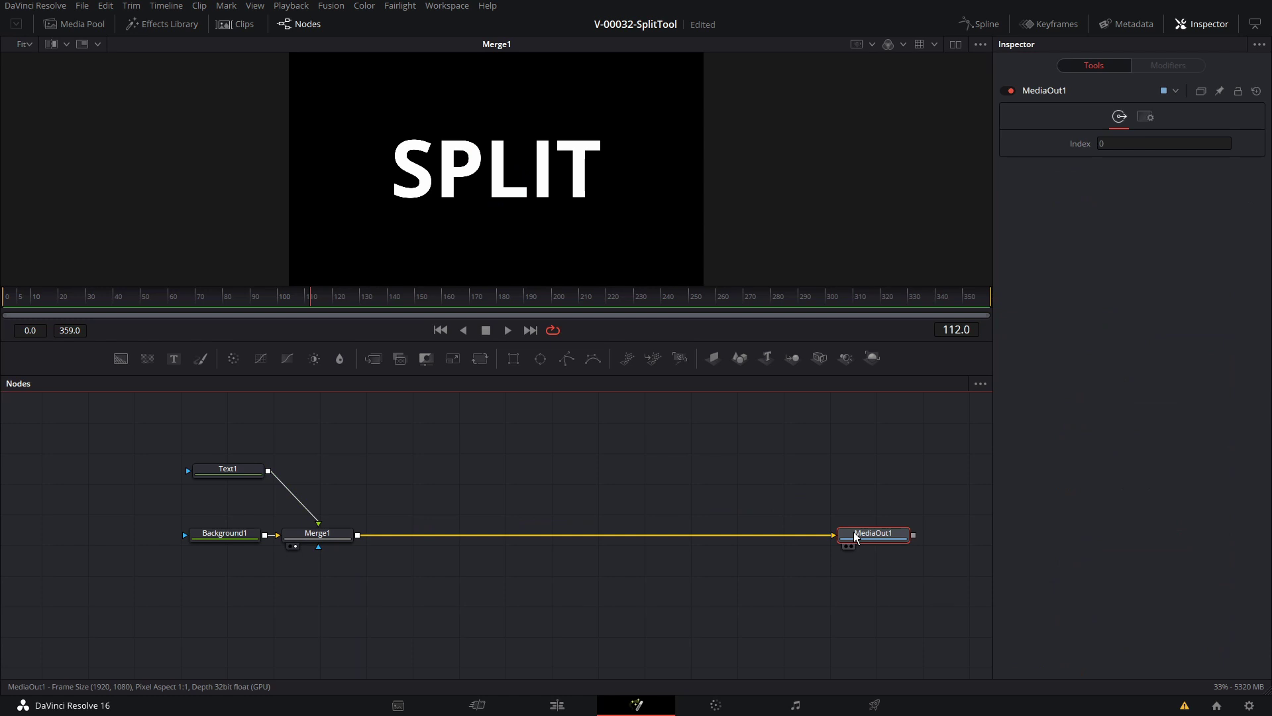
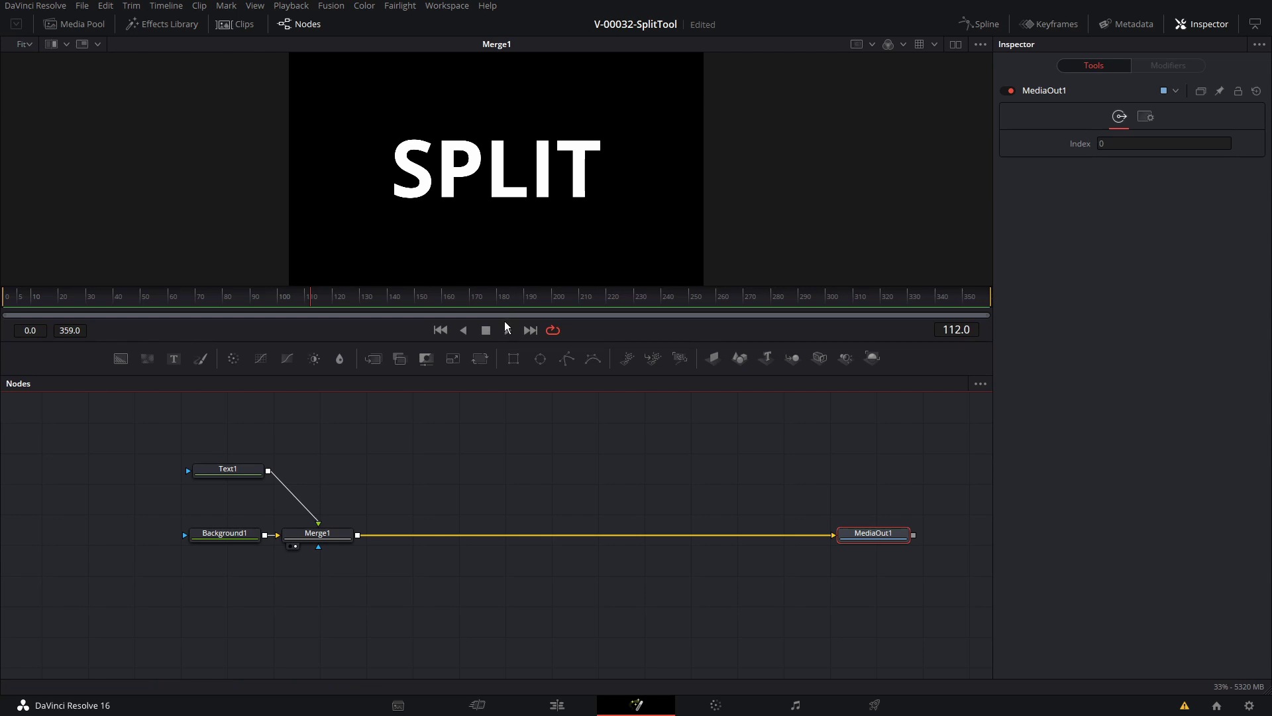
Step: Add two pairs of Matte Control and Transform nodes in series between Merge1 and MediaOut1
click(341, 538)
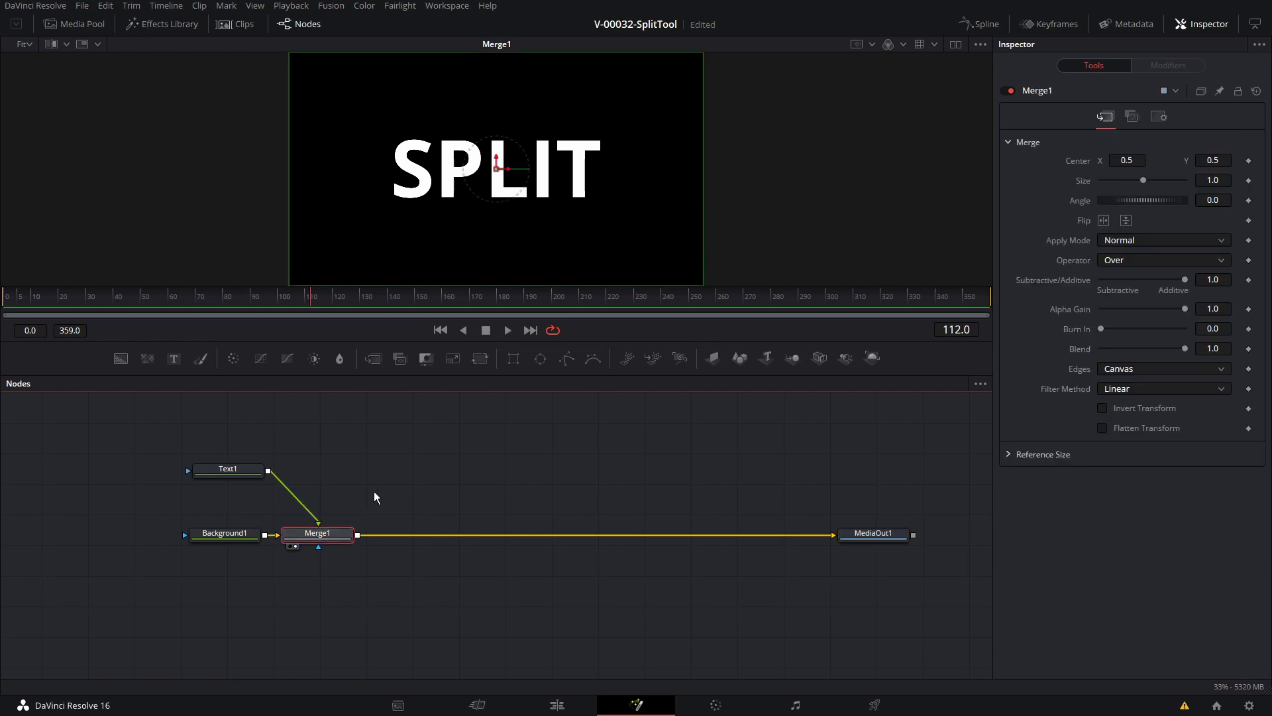
click(426, 358)
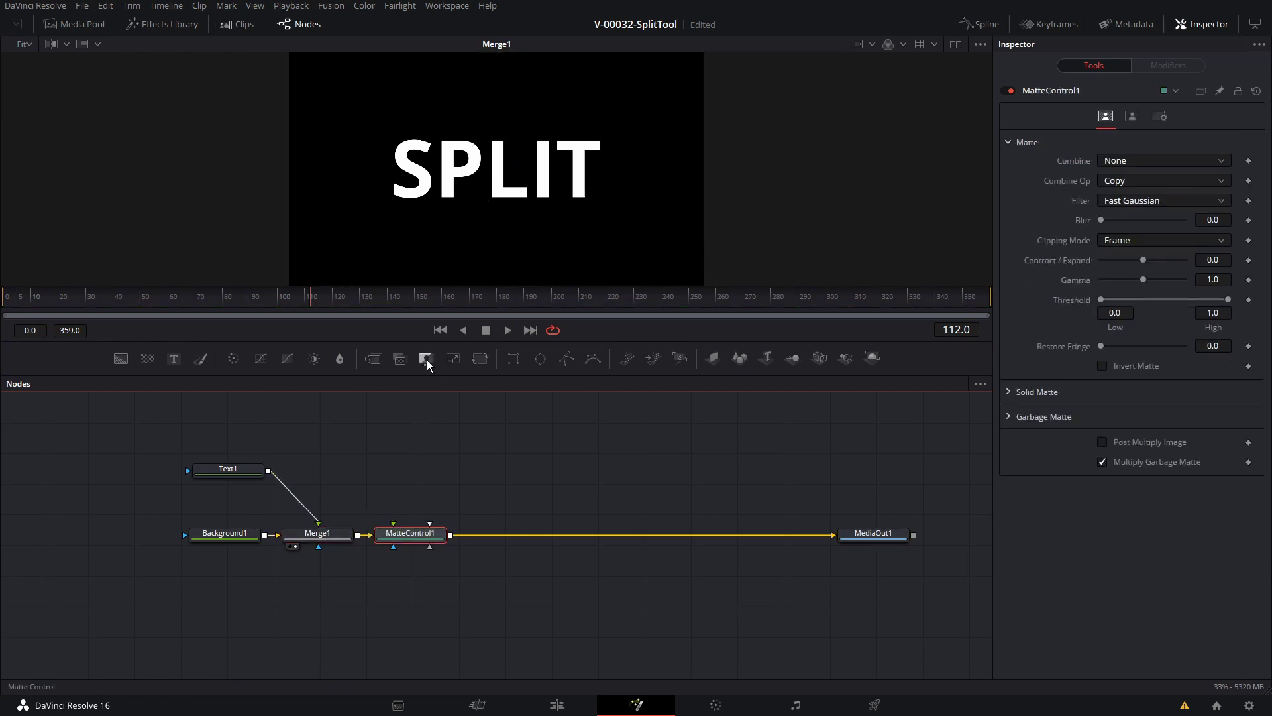
click(478, 363)
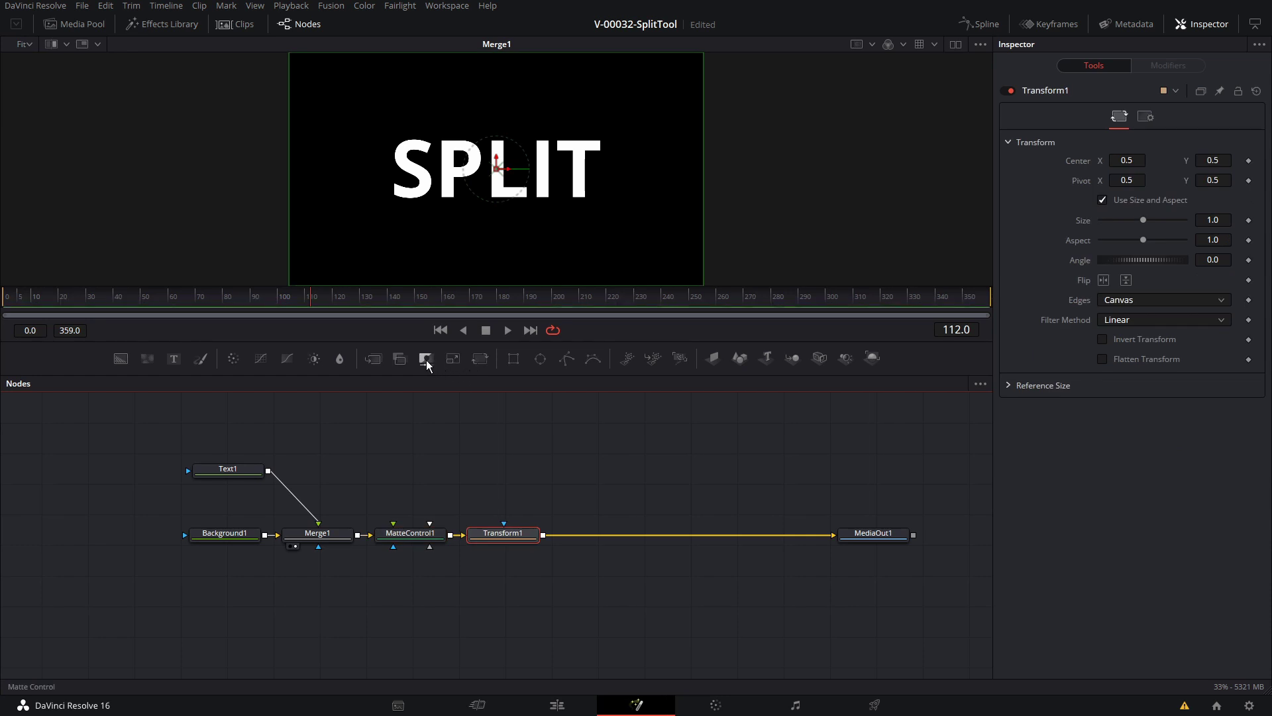
click(427, 360)
click(479, 360)
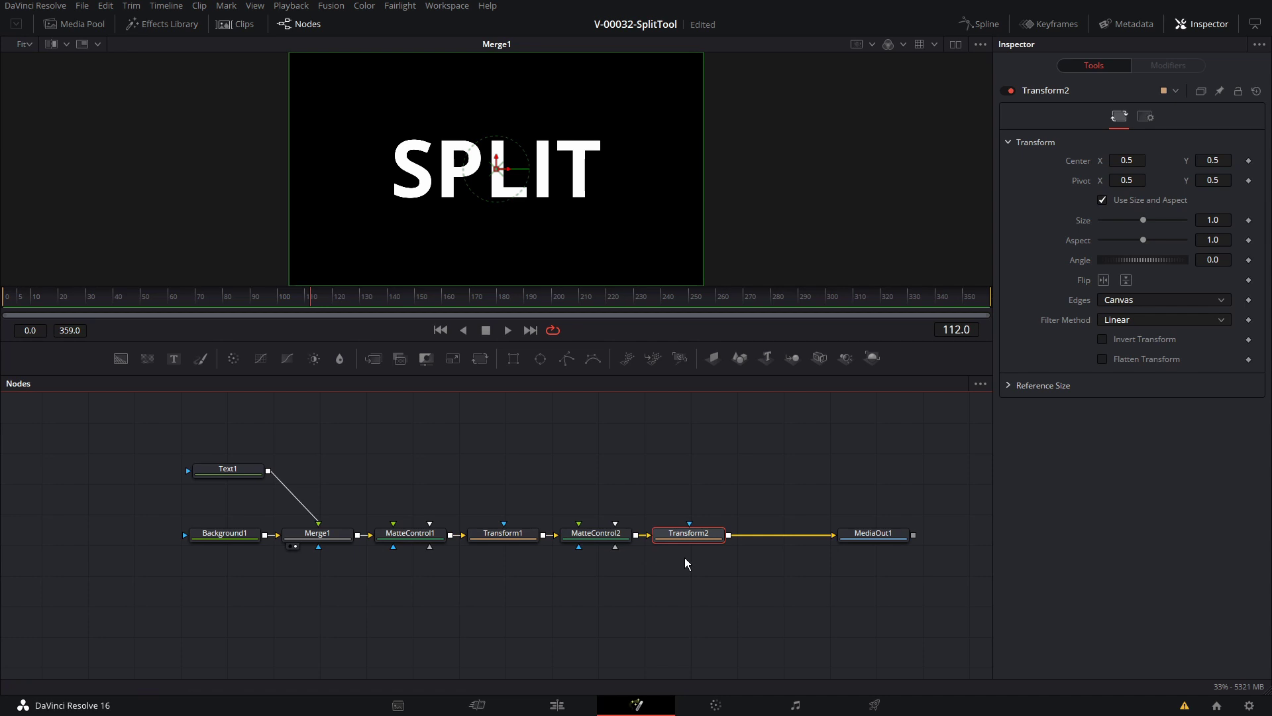
Step: Add a Rectangle mask, connect it to MatteControl1's garbage matte input, view MediaOut1 and invert the mask
click(411, 536)
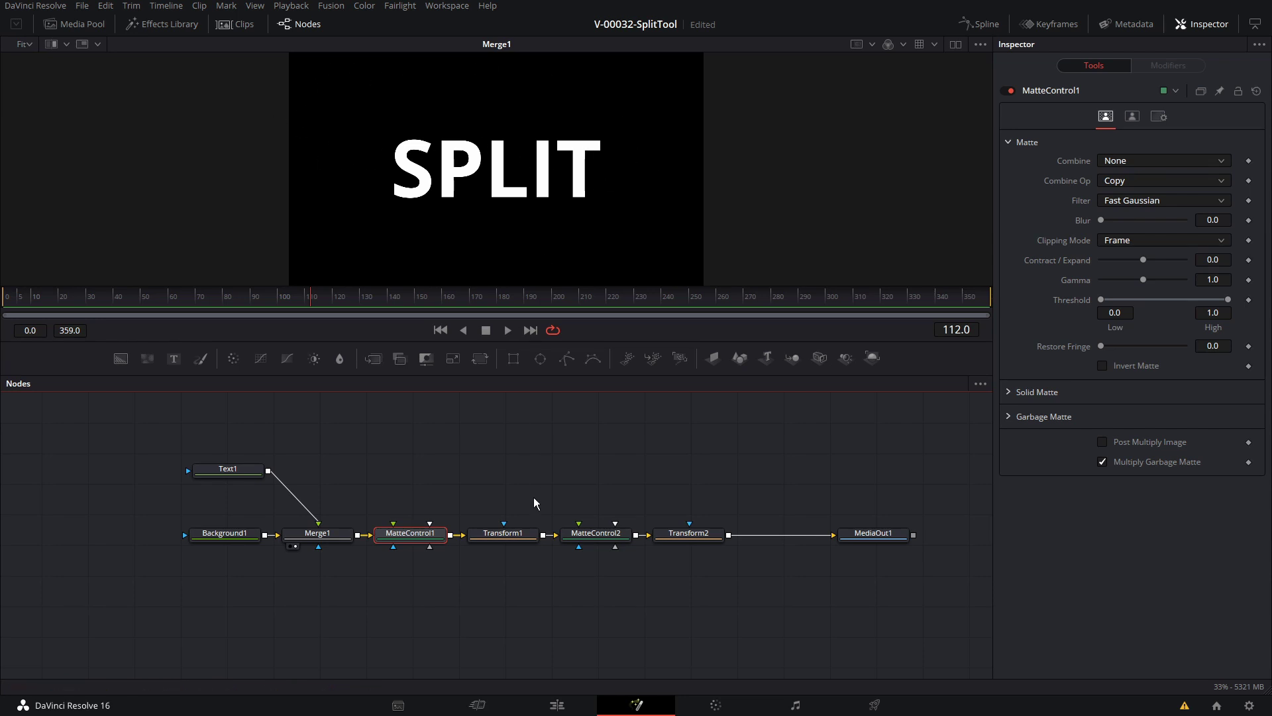
click(514, 397)
drag(513, 364, 429, 449)
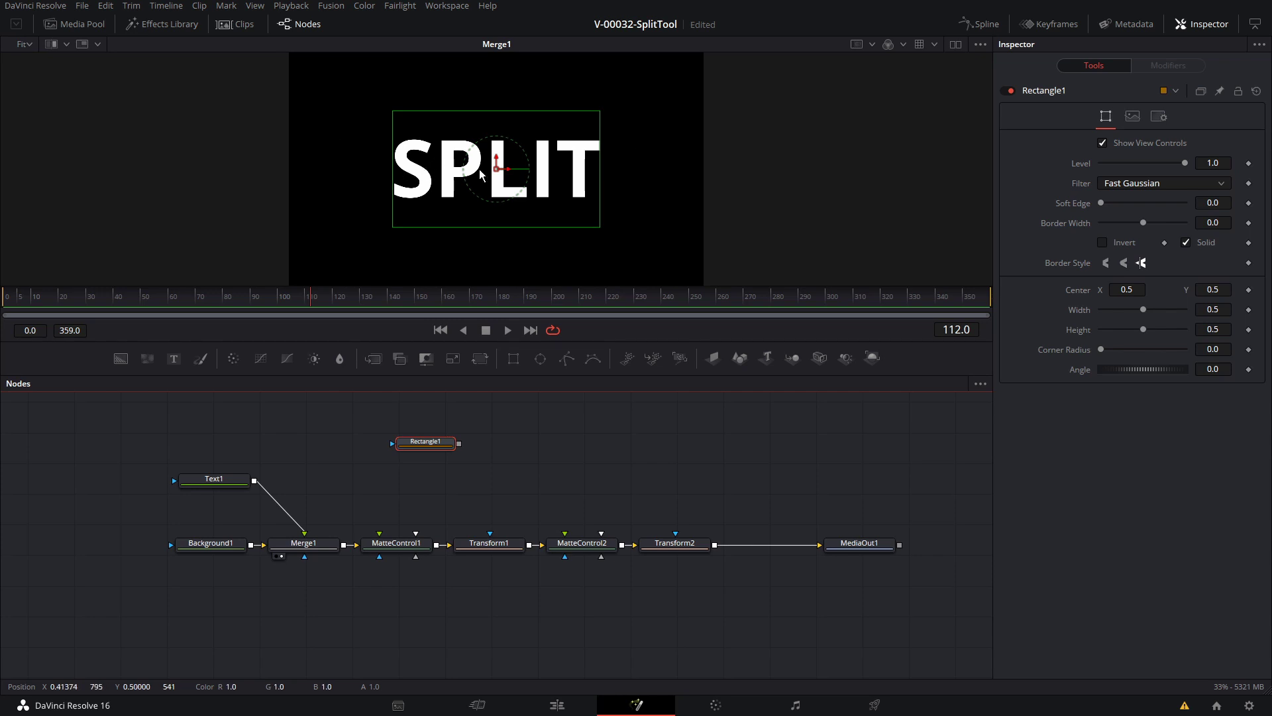
drag(460, 444, 418, 560)
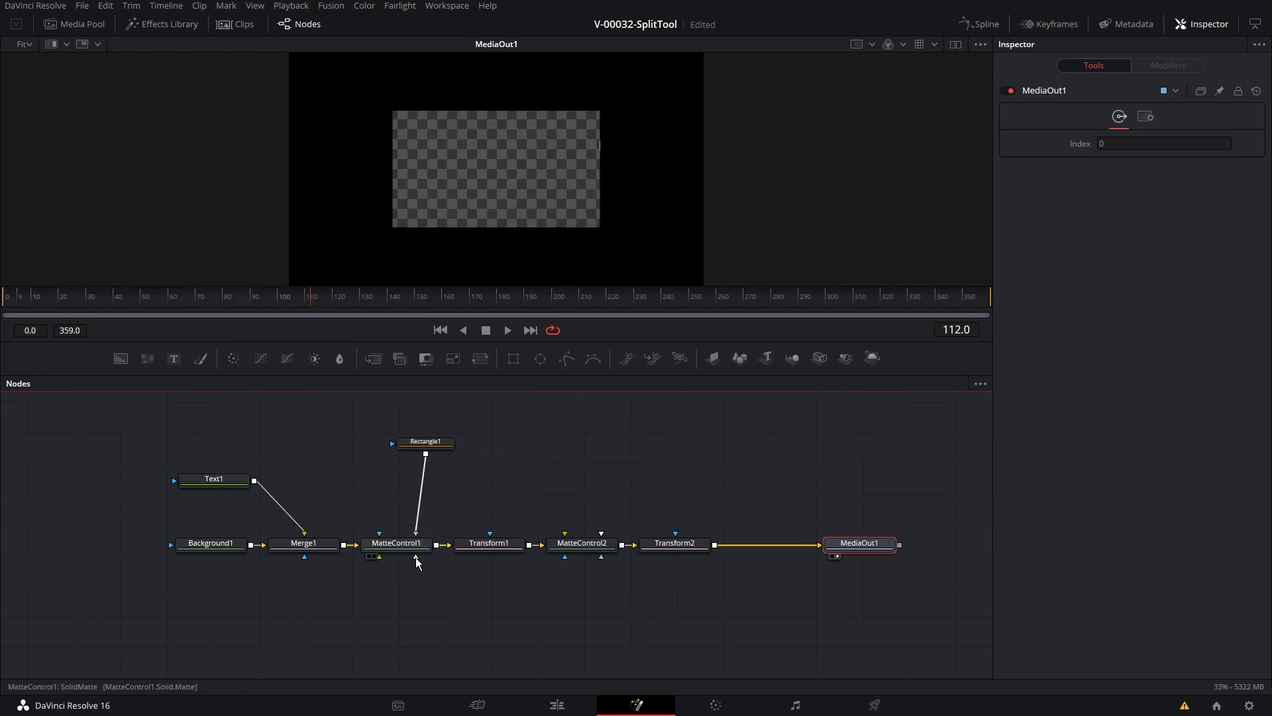
click(425, 442)
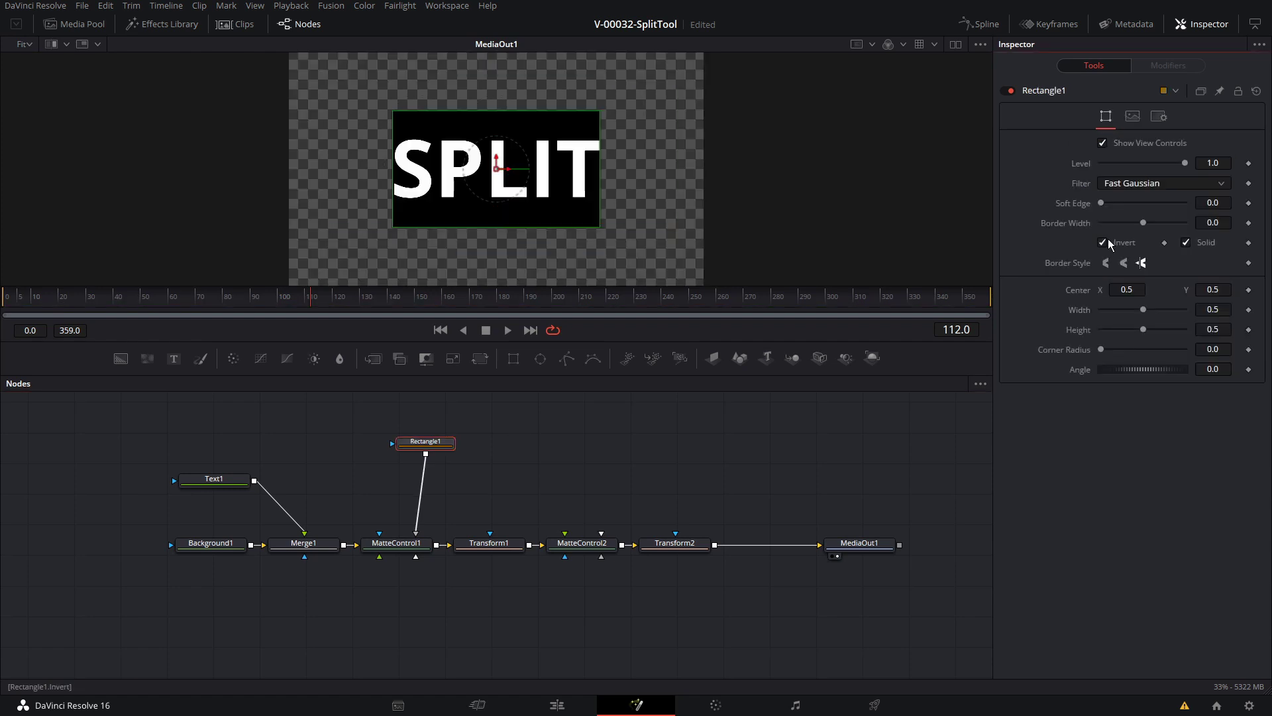
Step: Move the rectangle mask up over the upper half of the text and set its width to 1.5
drag(496, 169, 498, 116)
drag(601, 124, 666, 125)
drag(504, 85, 501, 141)
click(437, 445)
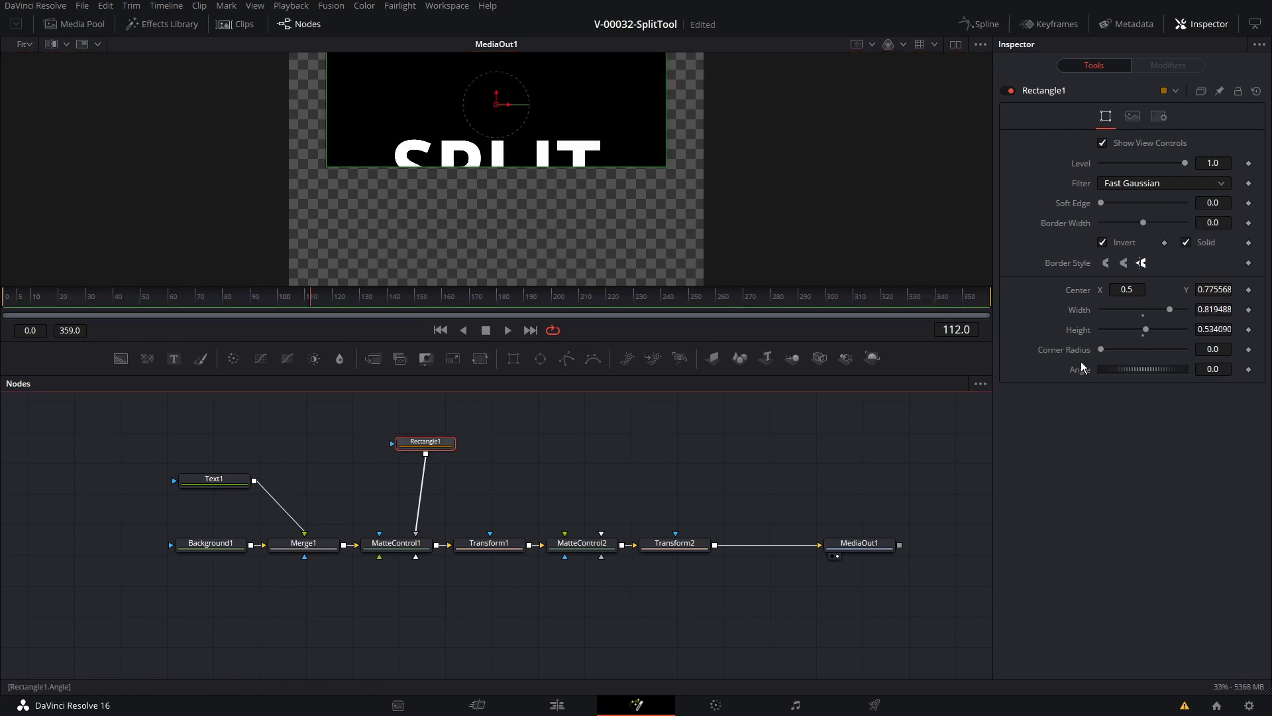
click(1214, 310)
text(1)
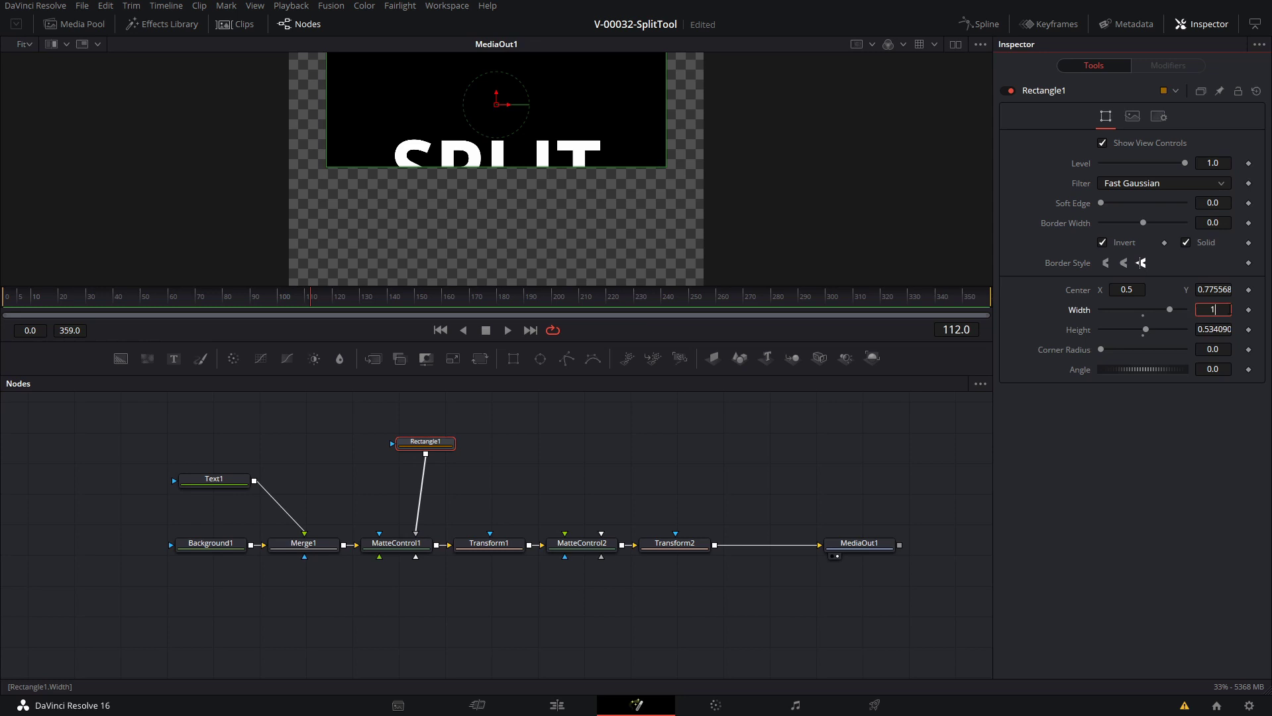
text(.5)
key(Return)
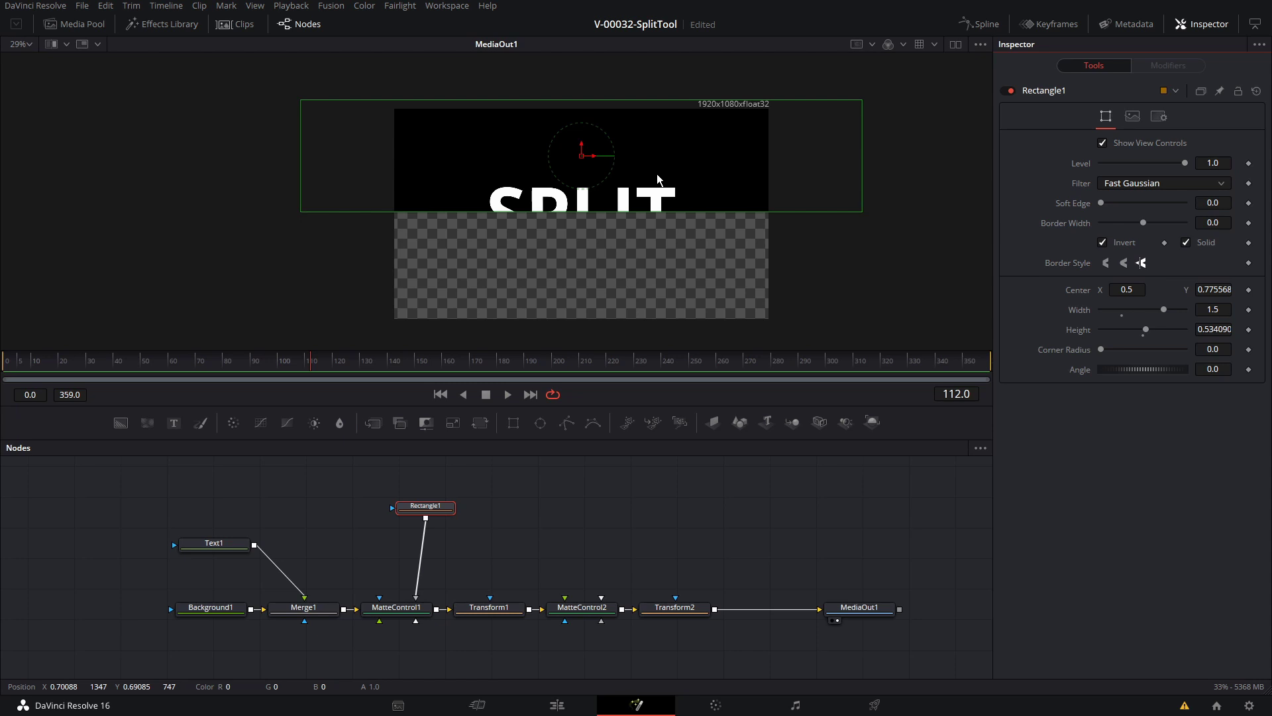
Step: Increase the rectangle mask's height to 1.0 and set its Center Y to 1.0
drag(660, 212, 733, 262)
drag(582, 151, 581, 113)
click(1211, 289)
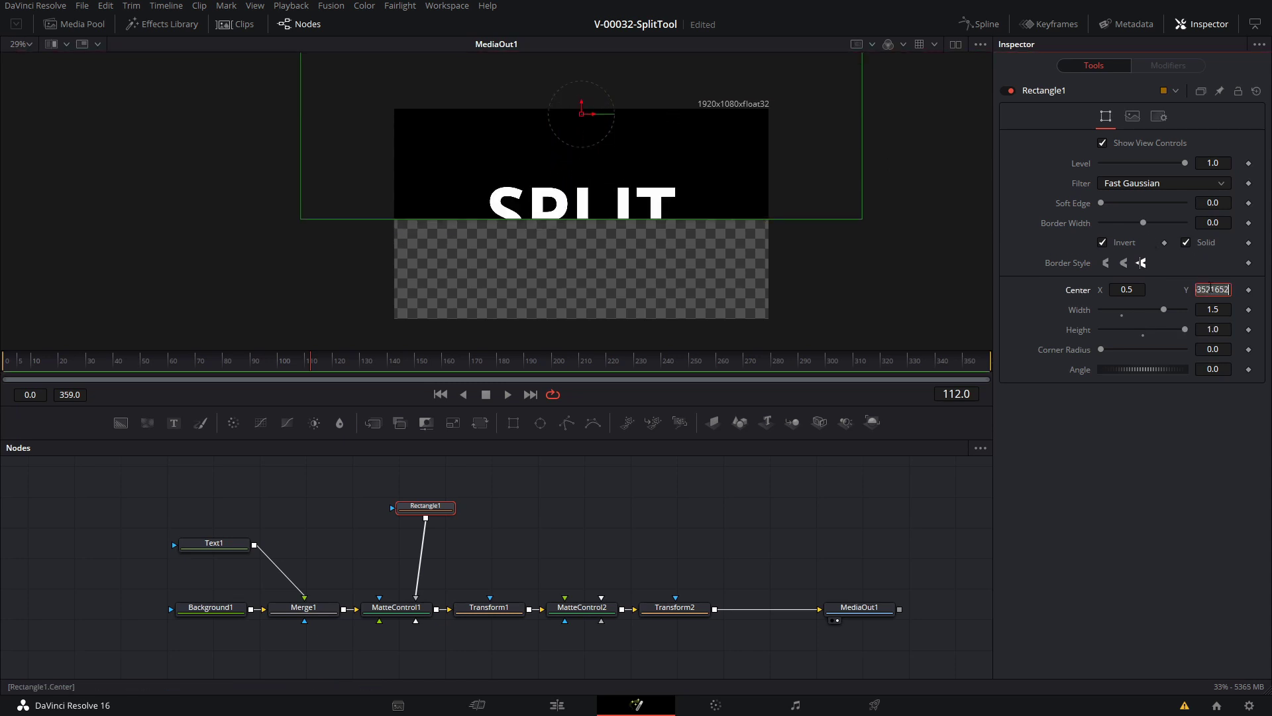
text(1)
key(Return)
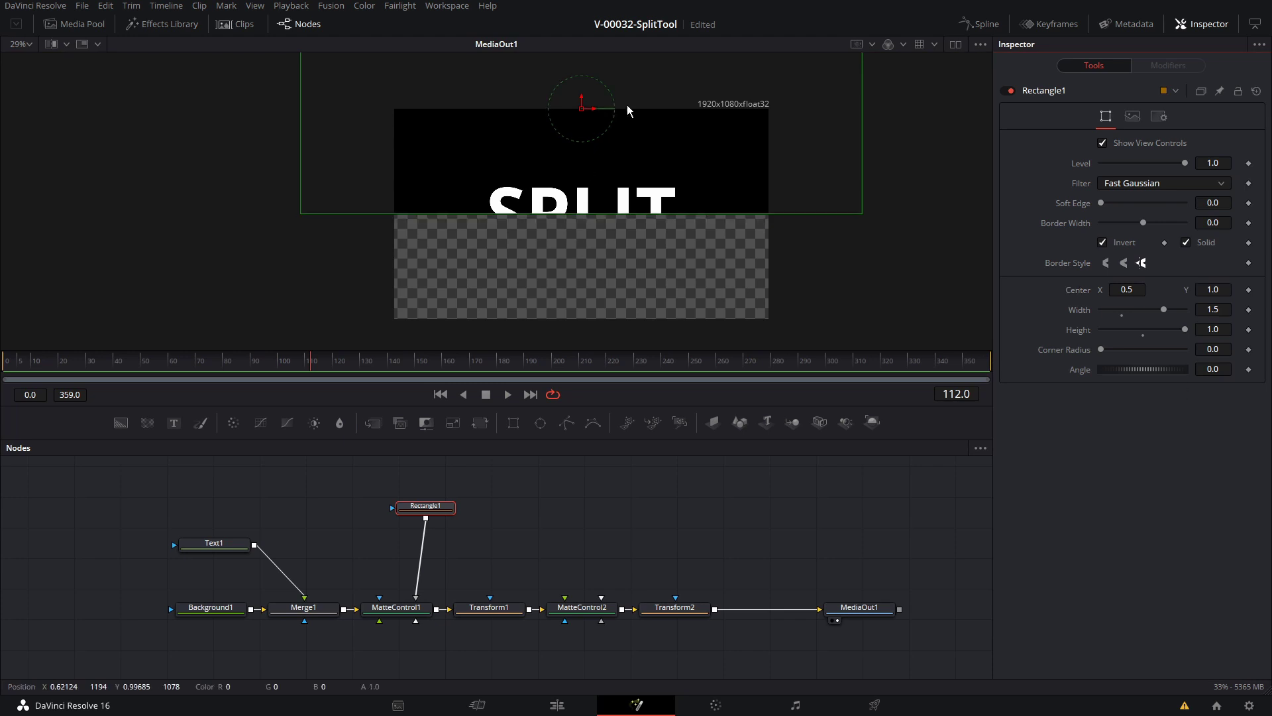
Step: Insert a Transform node between Rectangle1 and MatteControl1, and test its Angle at 20.9 before resetting it to 0.0
drag(462, 506, 485, 497)
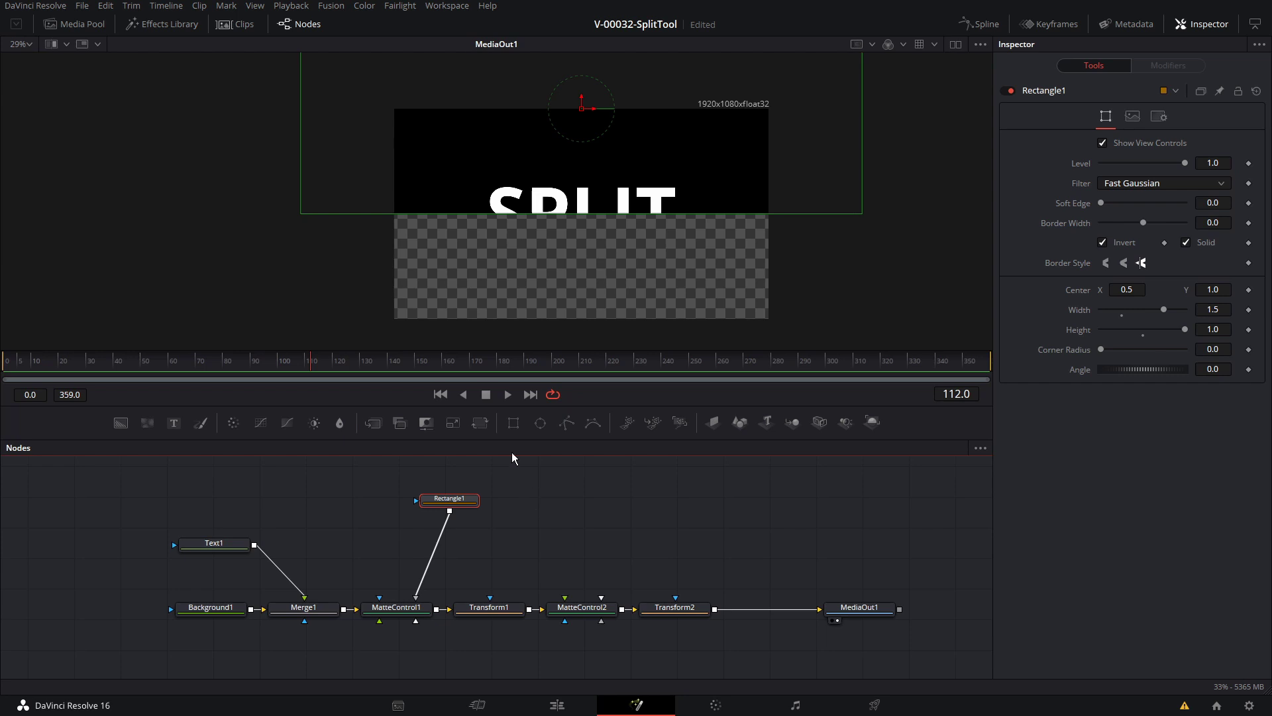
drag(484, 427, 431, 554)
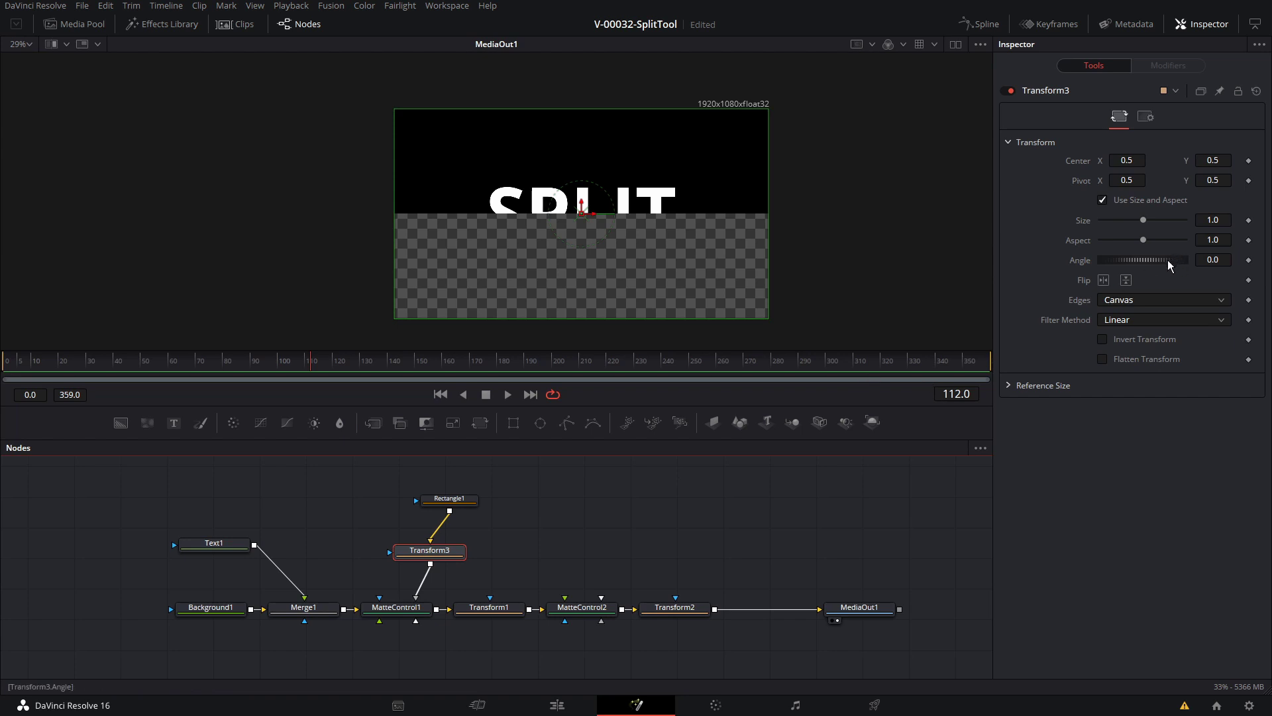
drag(1172, 265, 1178, 266)
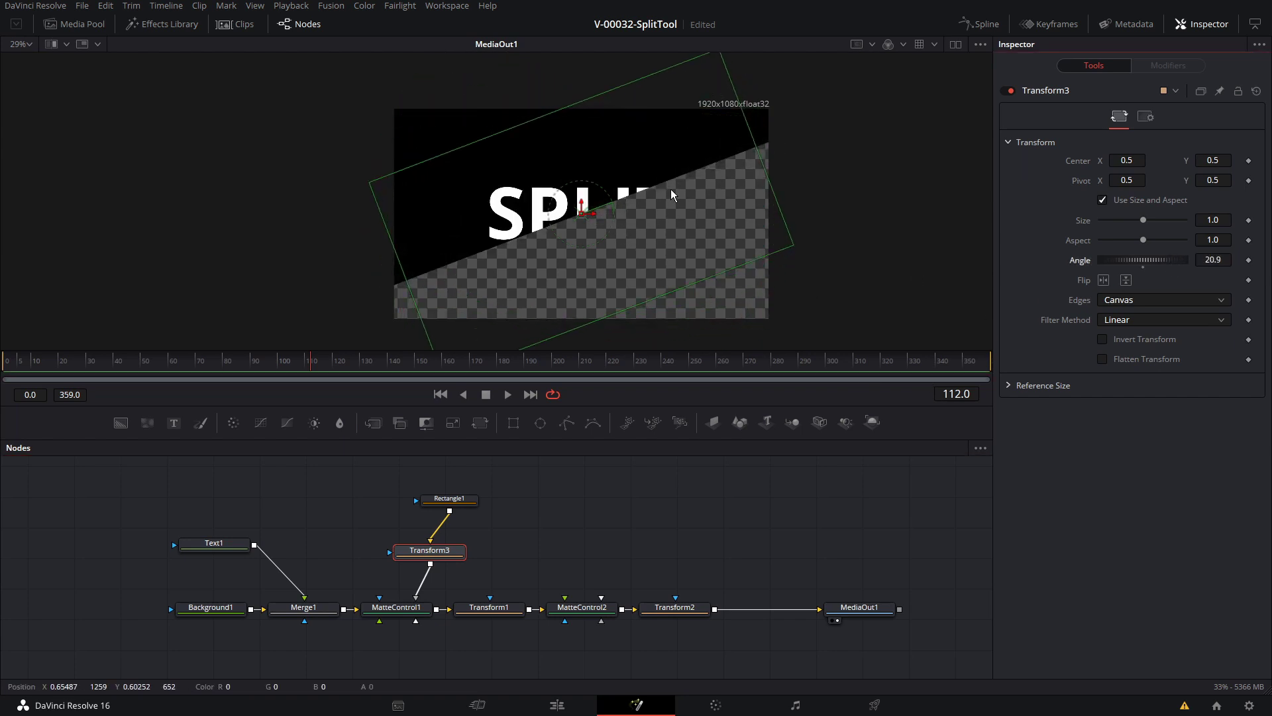
double_click(1150, 268)
Step: Connect Transform3's output to the garbage matte input of MatteControl2 as well
drag(429, 550, 602, 627)
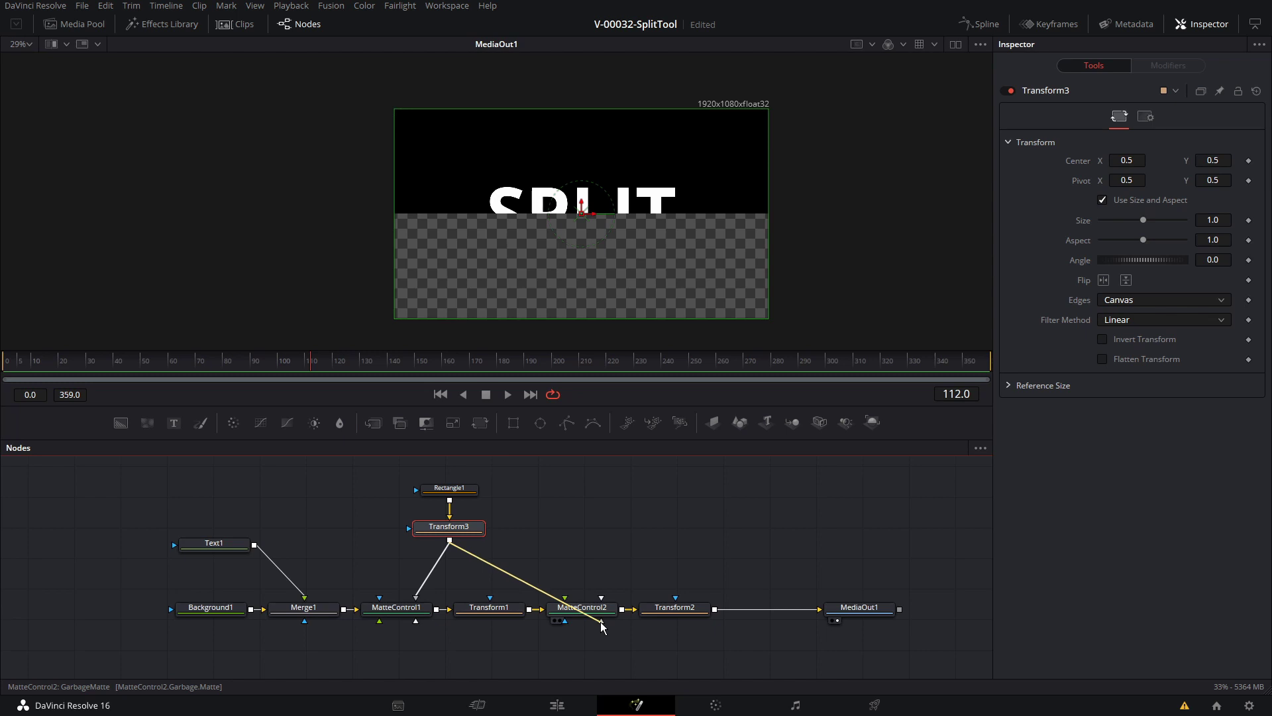
click(581, 610)
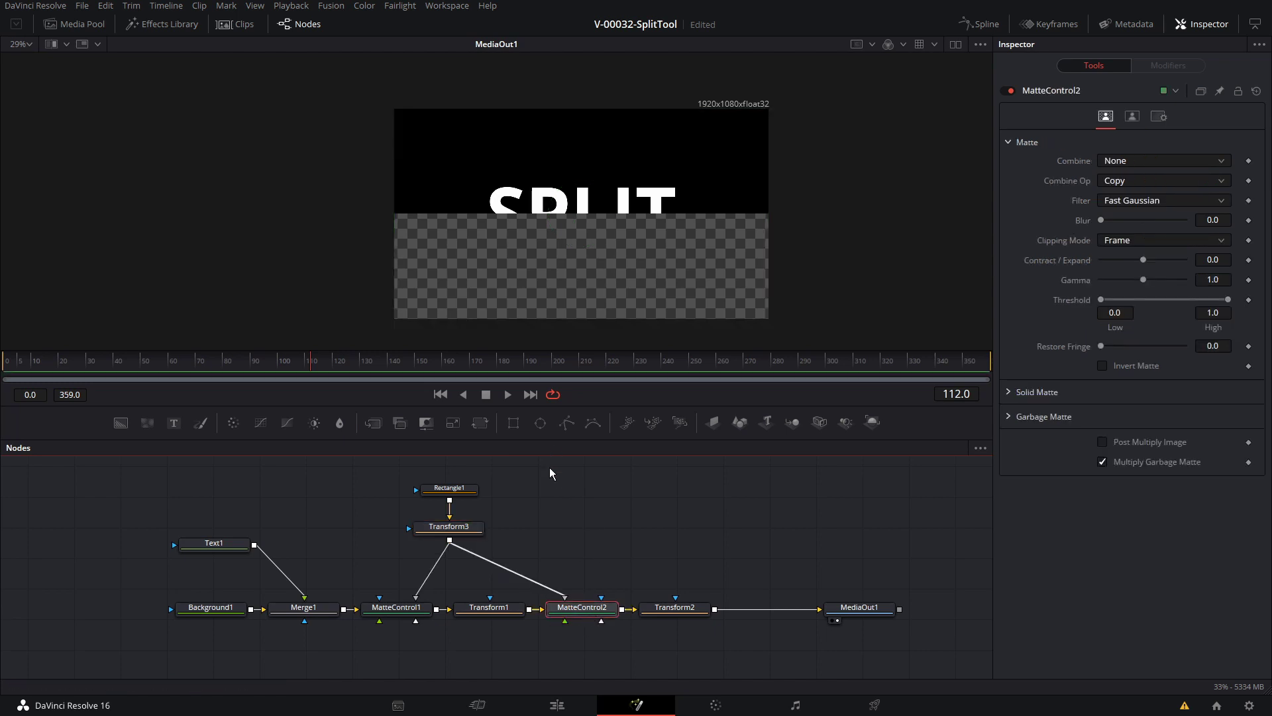
Step: Test the masked text by shifting Transform1's Center Y up and down, as far as 0.349, and try out Transform2
click(495, 610)
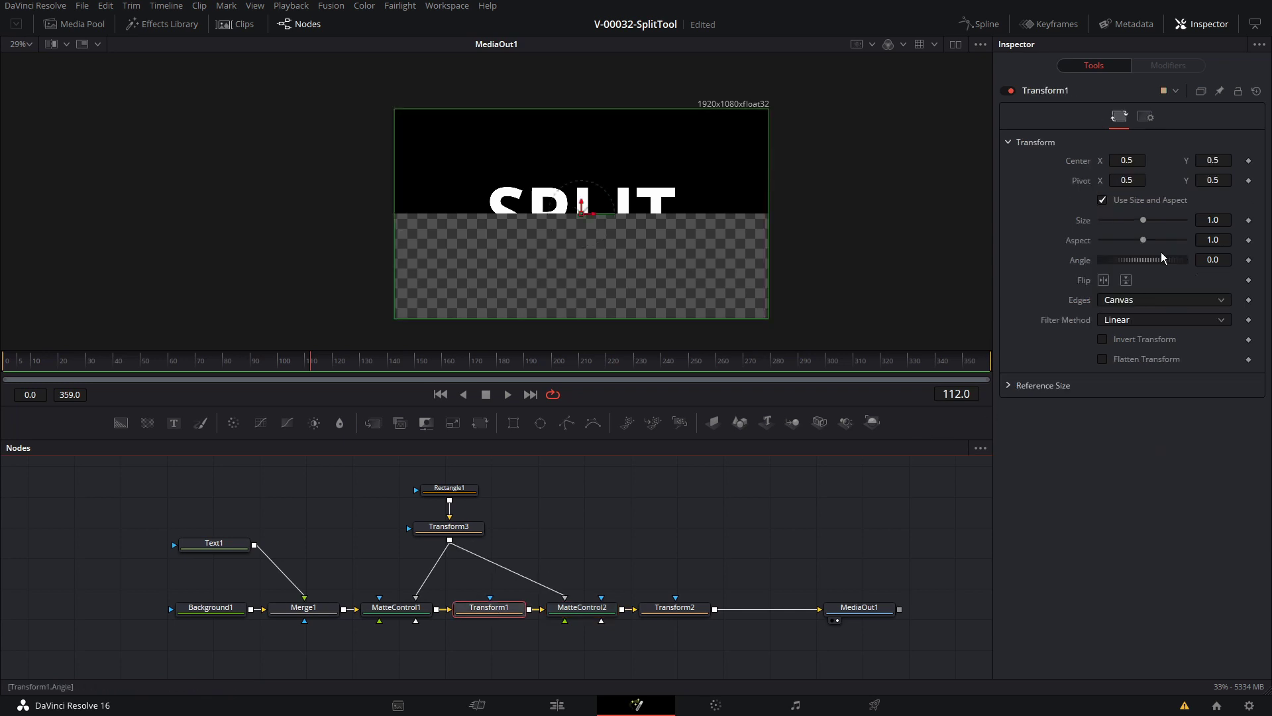
key(Down)
key(Down)
key(Down)
key(Down)
key(Down)
key(Down)
key(Down)
key(Down)
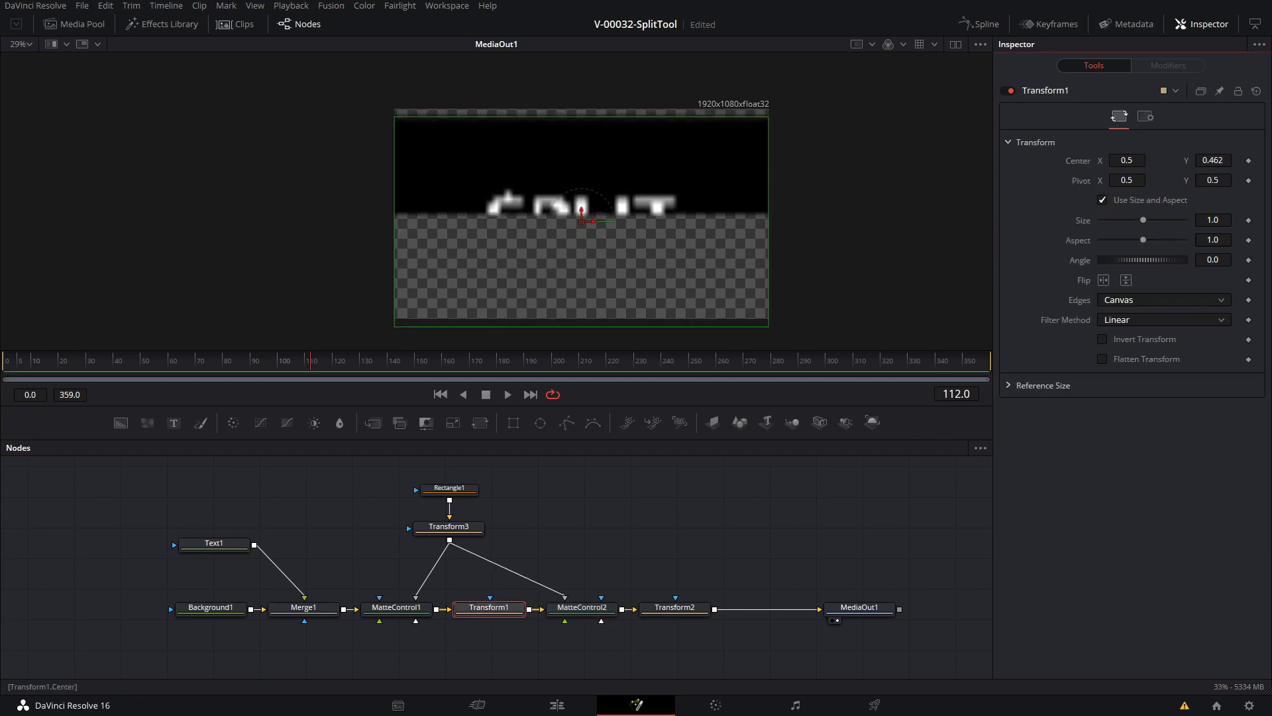
key(Down)
key(Down)
key(Down)
key(Down)
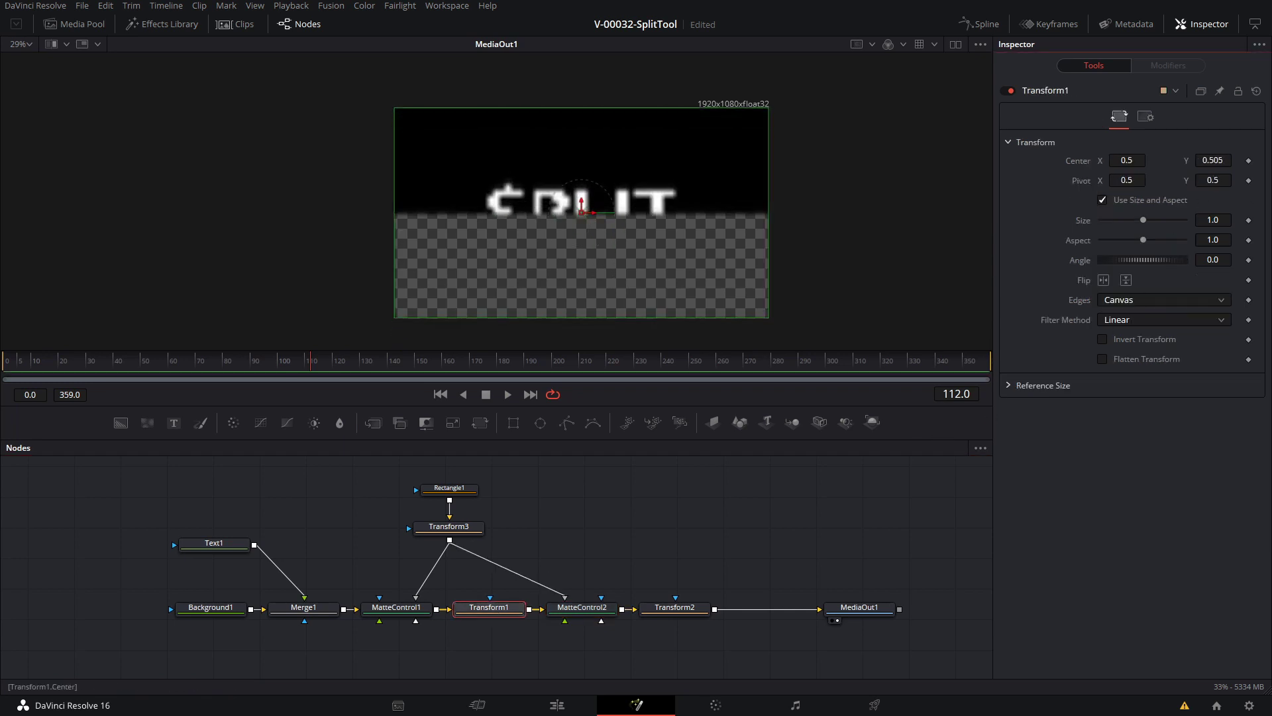
key(Down)
key(Down)
key(Down)
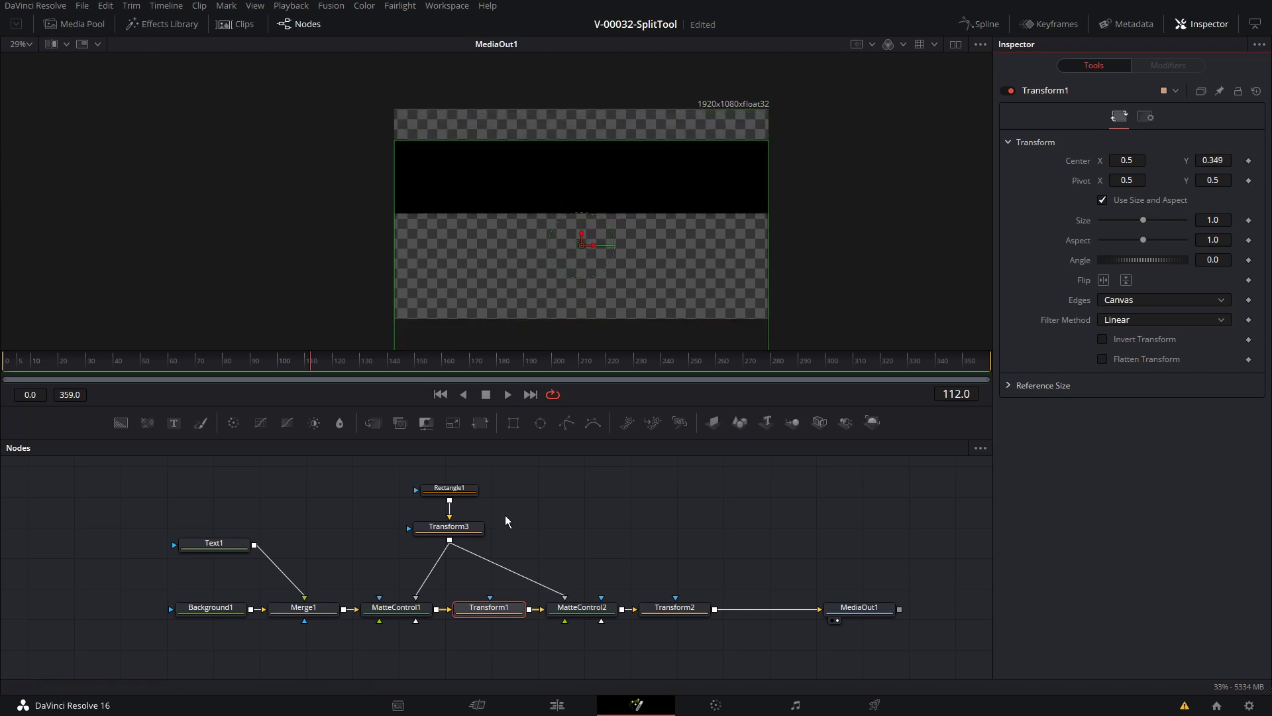
click(469, 494)
click(675, 607)
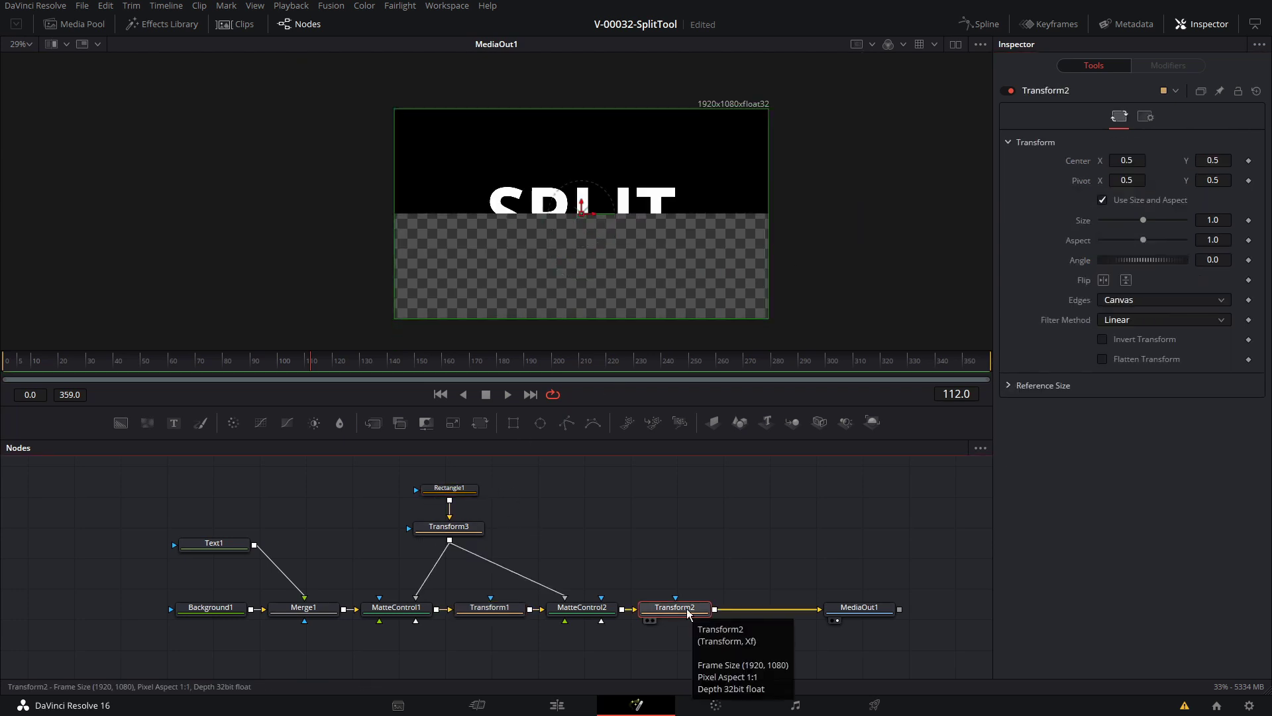
drag(1143, 220, 1142, 272)
Step: Move Background1 slightly away from Merge1 and set its Alpha to 0.0
drag(208, 607, 190, 605)
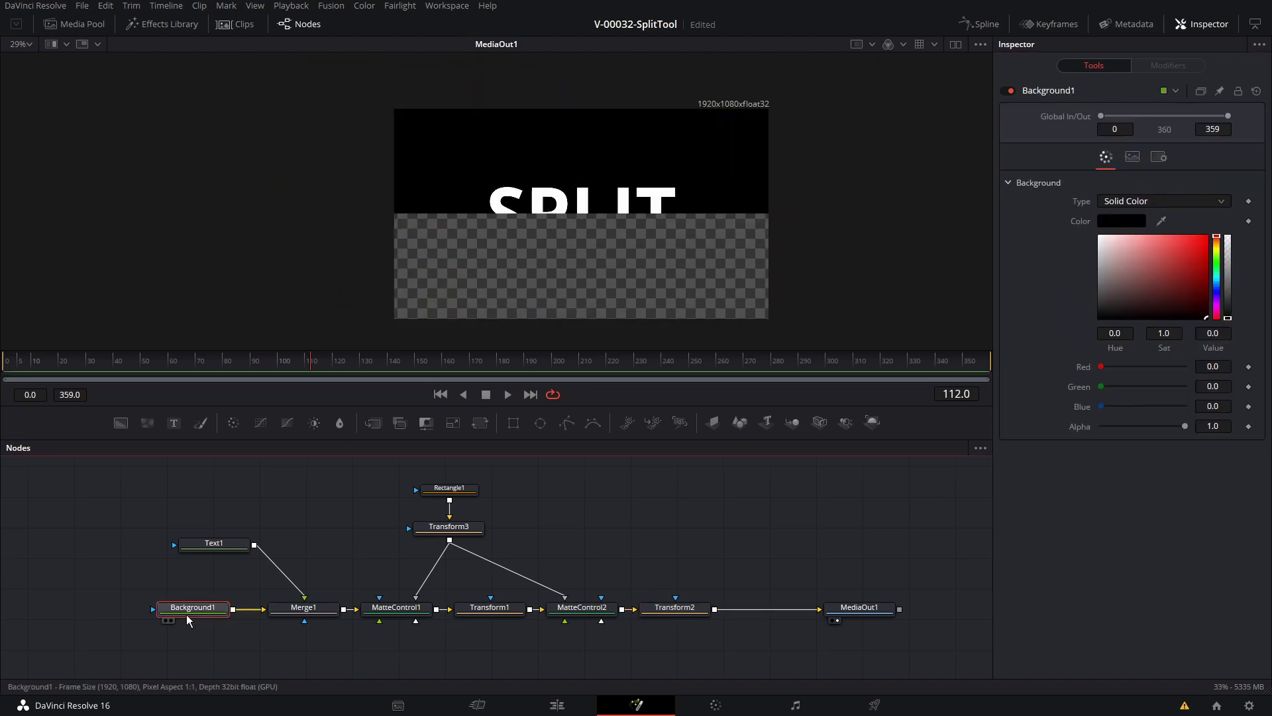
drag(1184, 427, 1099, 426)
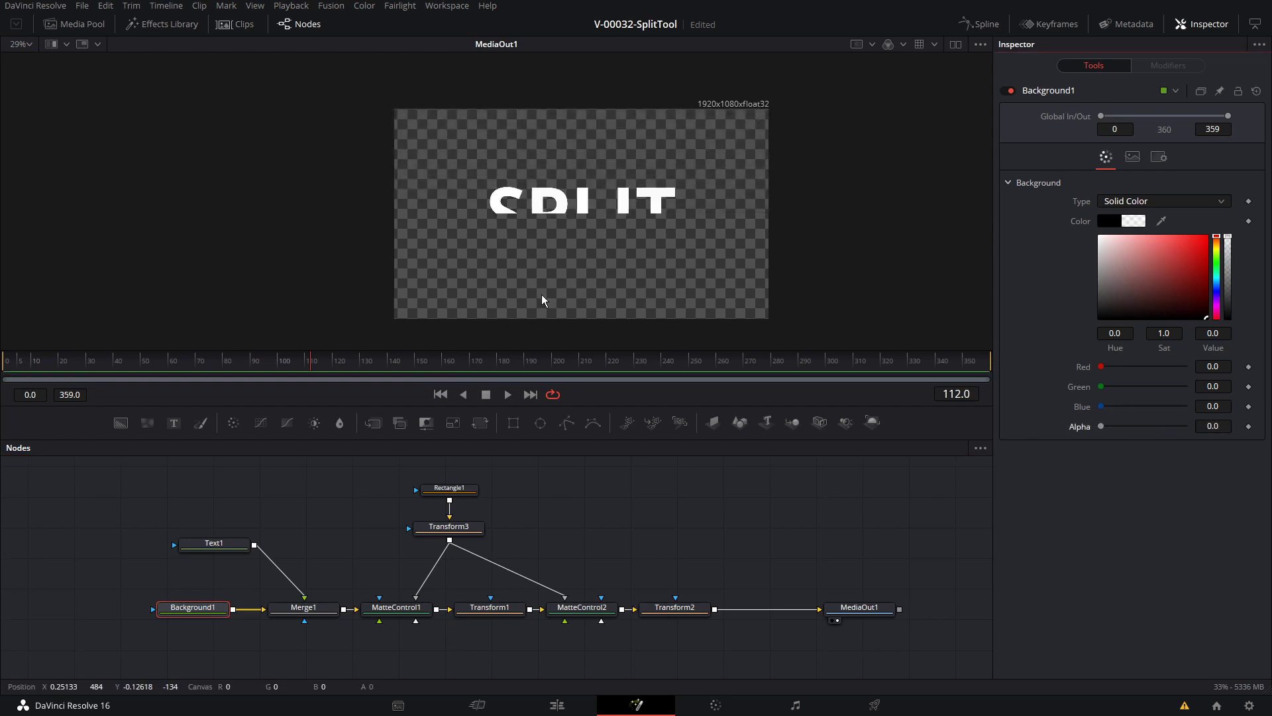
Step: Duplicate the Rectangle, Transform and MatteControl chain, and place the copied Transform3_1 and Rectangle1_1 below the copied row
click(449, 526)
click(449, 488)
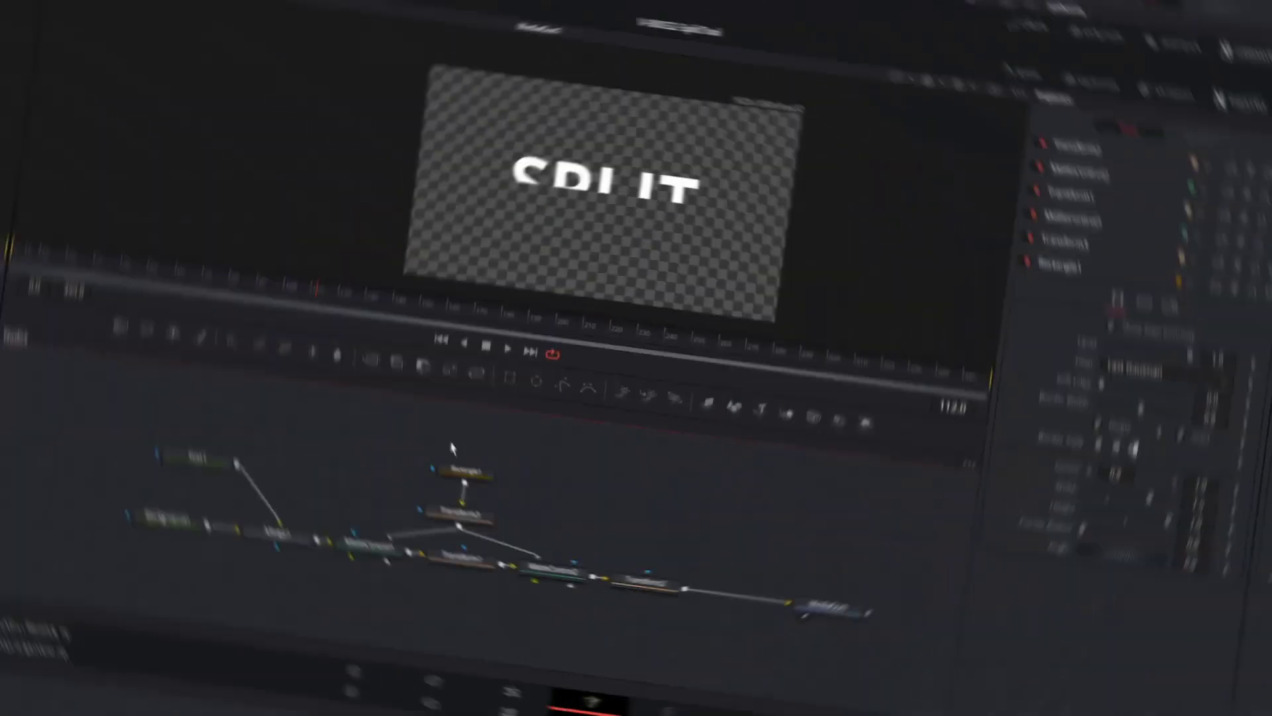
drag(392, 459, 658, 549)
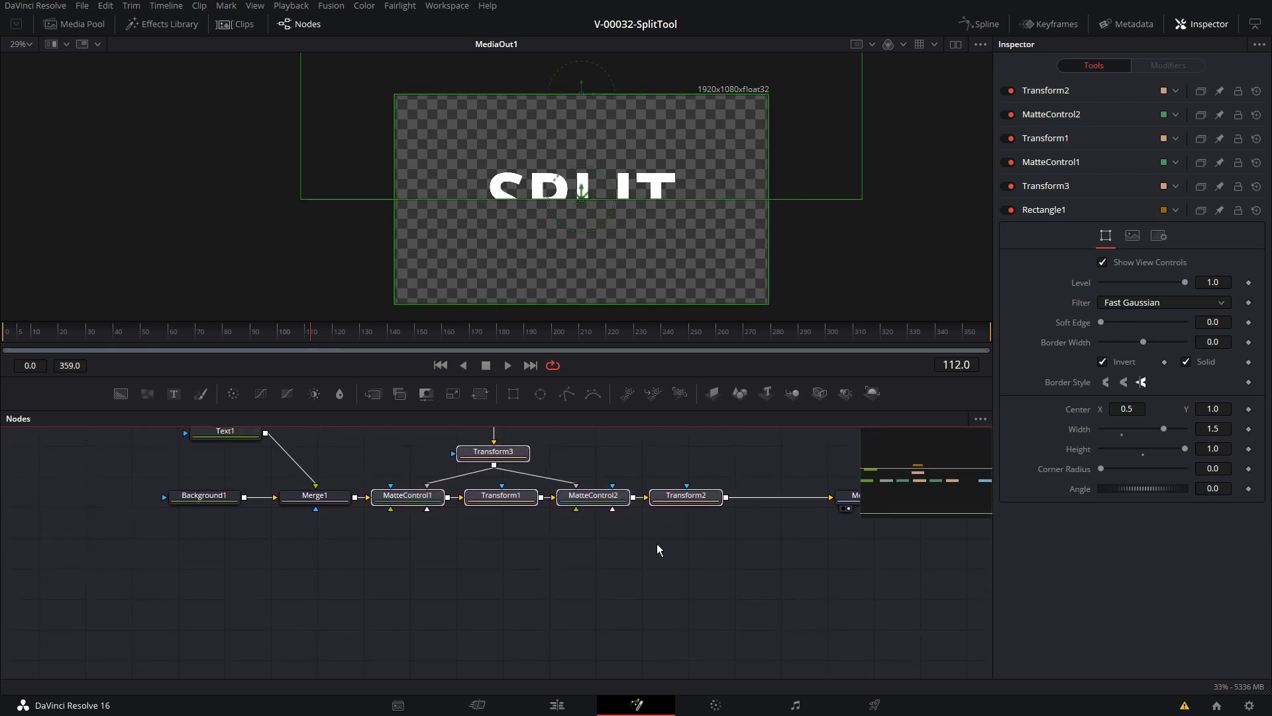
click(610, 584)
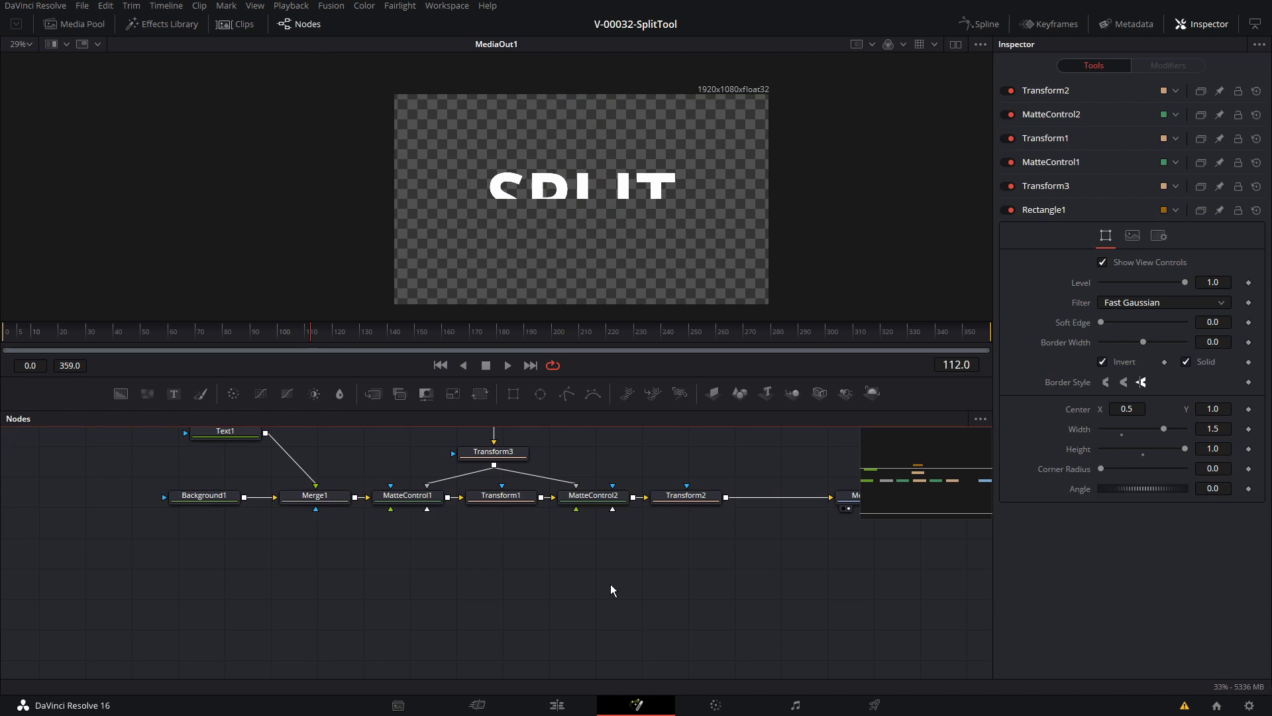
key(ctrl+v)
drag(686, 547, 513, 627)
drag(504, 493, 520, 668)
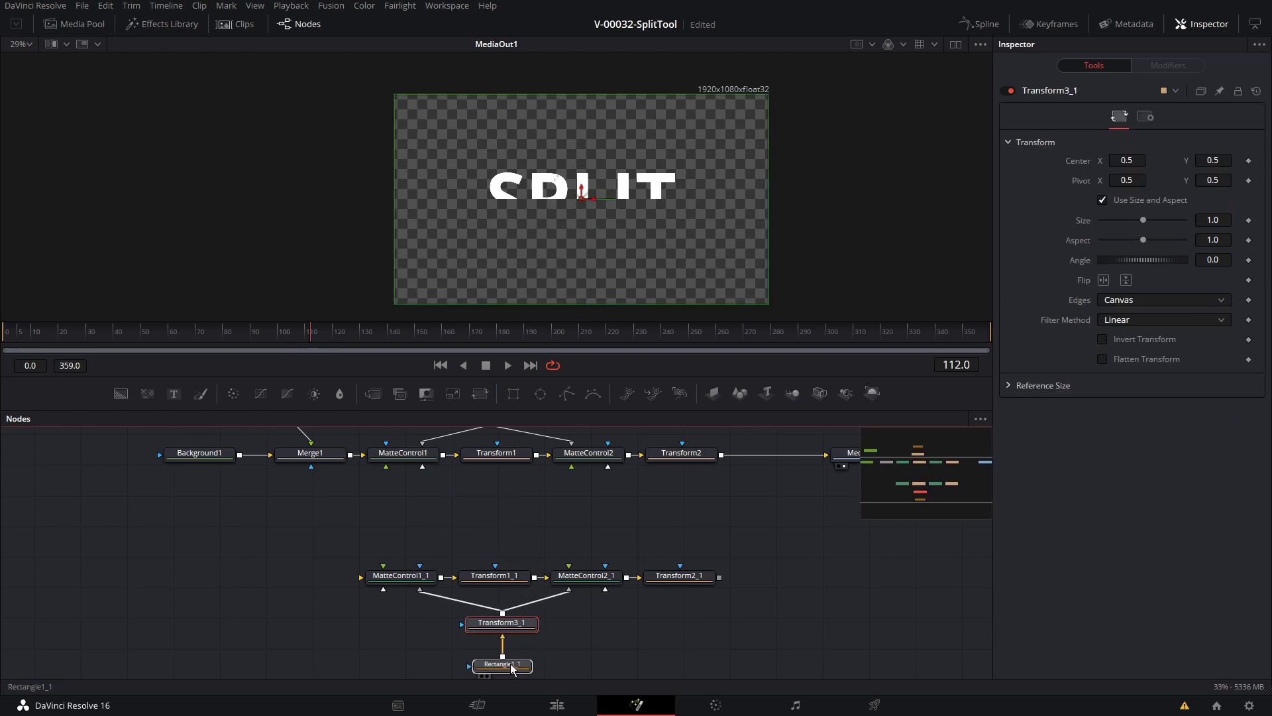
Step: Move the whole duplicated node group up so it sits directly beneath the original chain
scroll(400, 569, down, 1)
drag(346, 517, 732, 663)
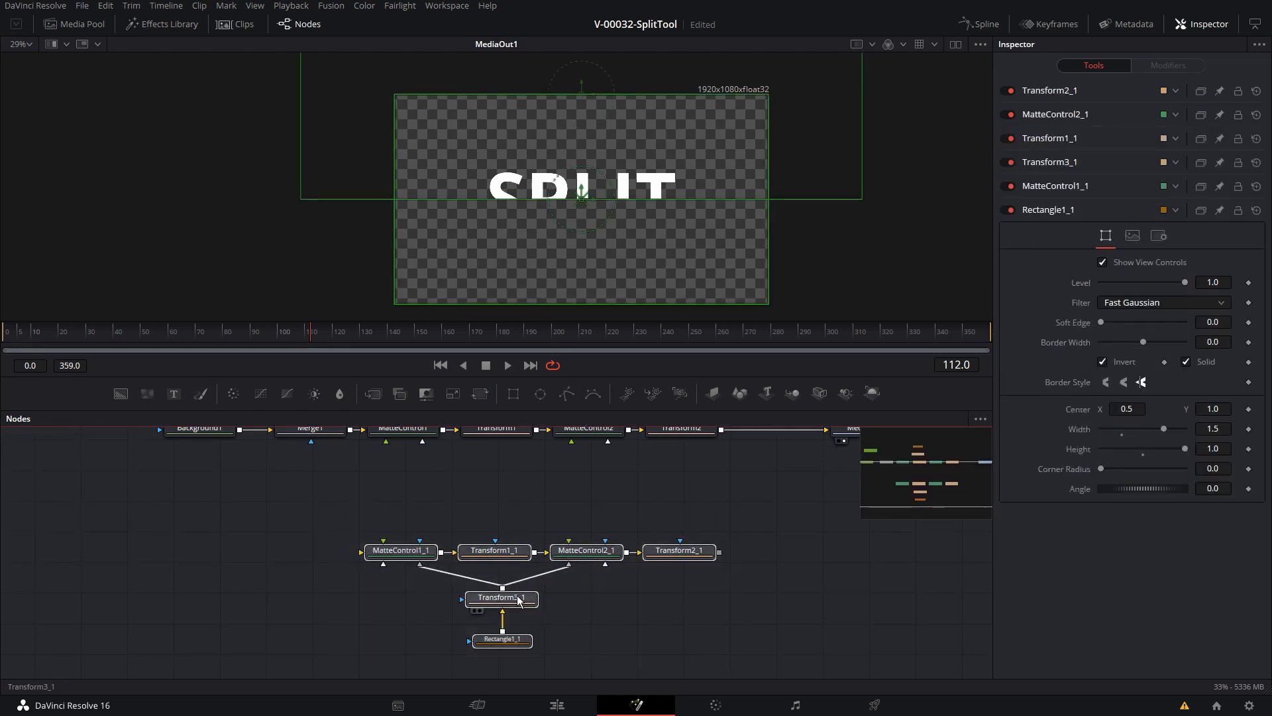
drag(502, 598, 508, 528)
drag(603, 560, 594, 627)
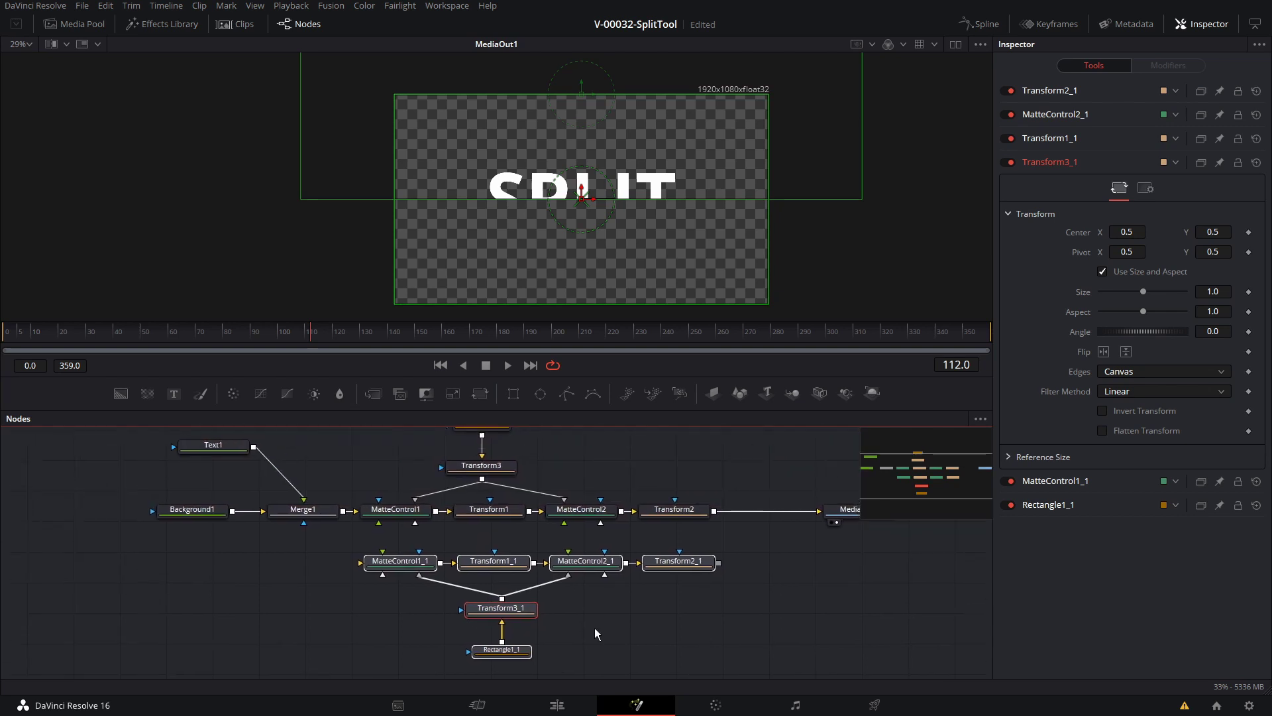
click(594, 627)
Step: Shift Background1, Merge1 and Text1 away from the MatteControl nodes to make room for branching connections
drag(130, 516, 108, 515)
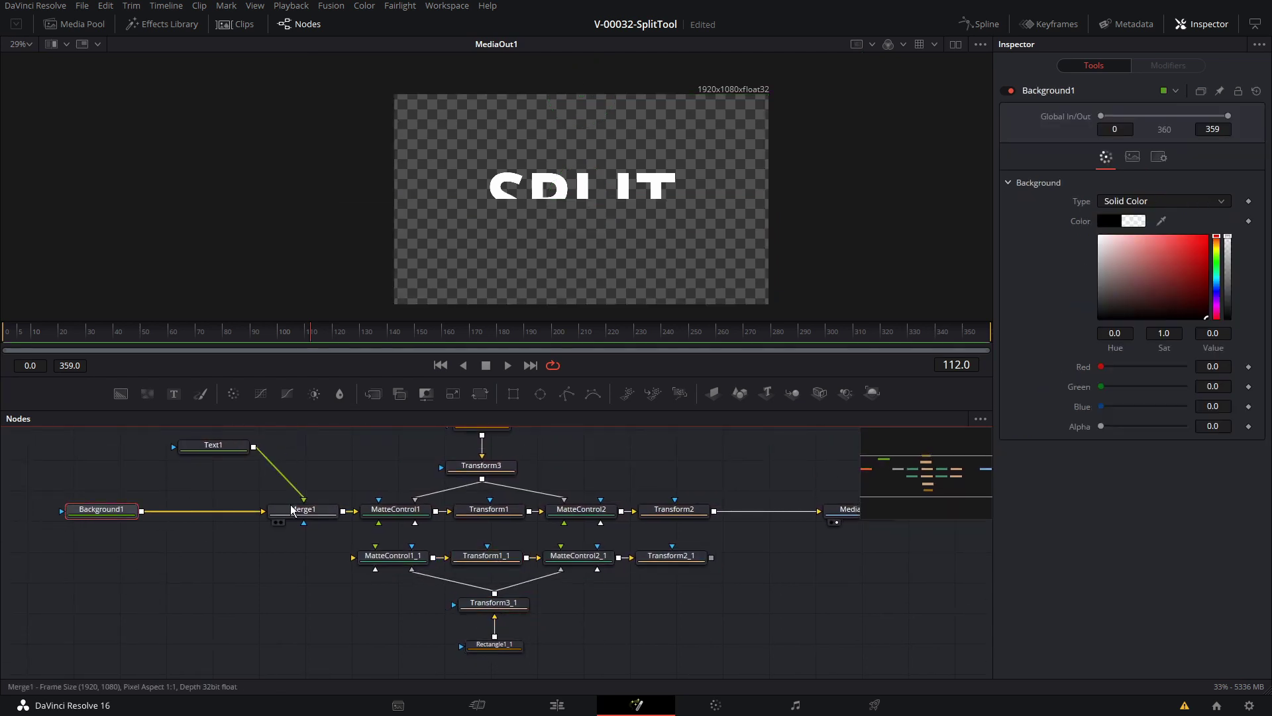
drag(303, 511, 179, 510)
drag(213, 446, 176, 441)
scroll(177, 455, up, 1)
click(177, 457)
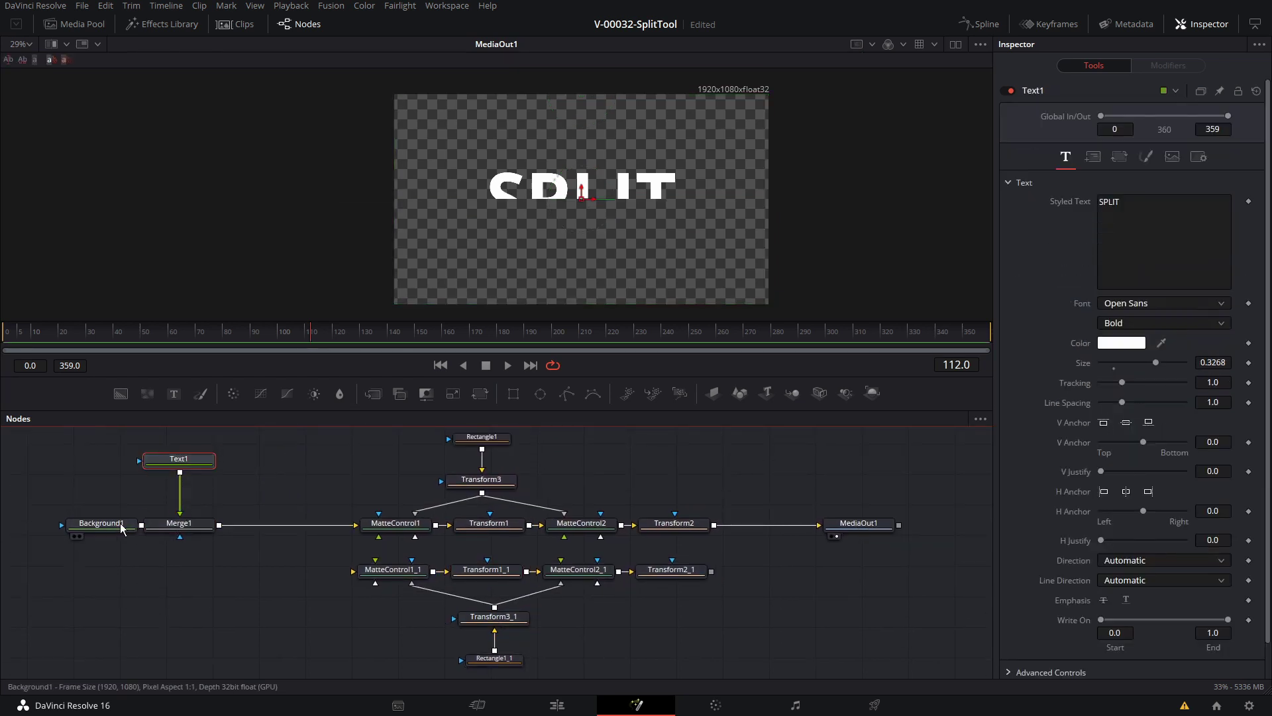
drag(101, 523, 75, 523)
scroll(397, 597, down, 1)
Step: Combine the outputs of Transform2 and Transform2_1 in a new Merge node and connect it to MediaOut1
click(494, 639)
drag(765, 511, 803, 513)
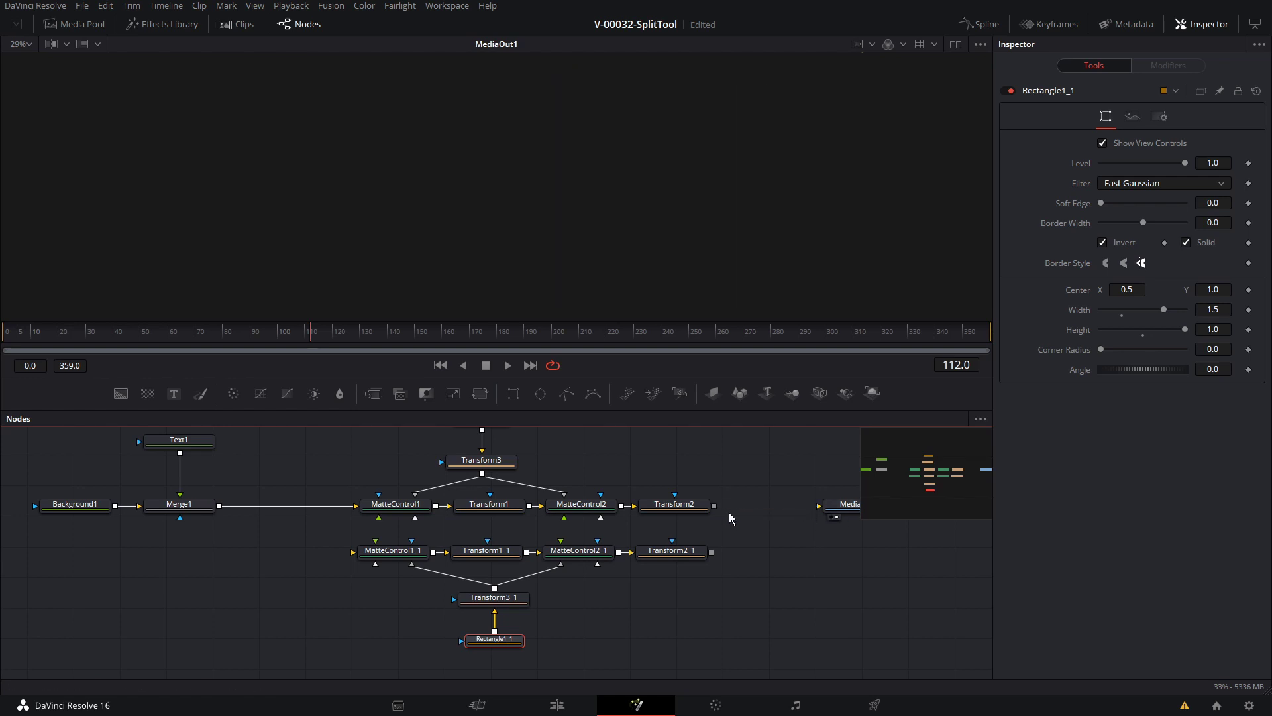
drag(714, 505, 716, 559)
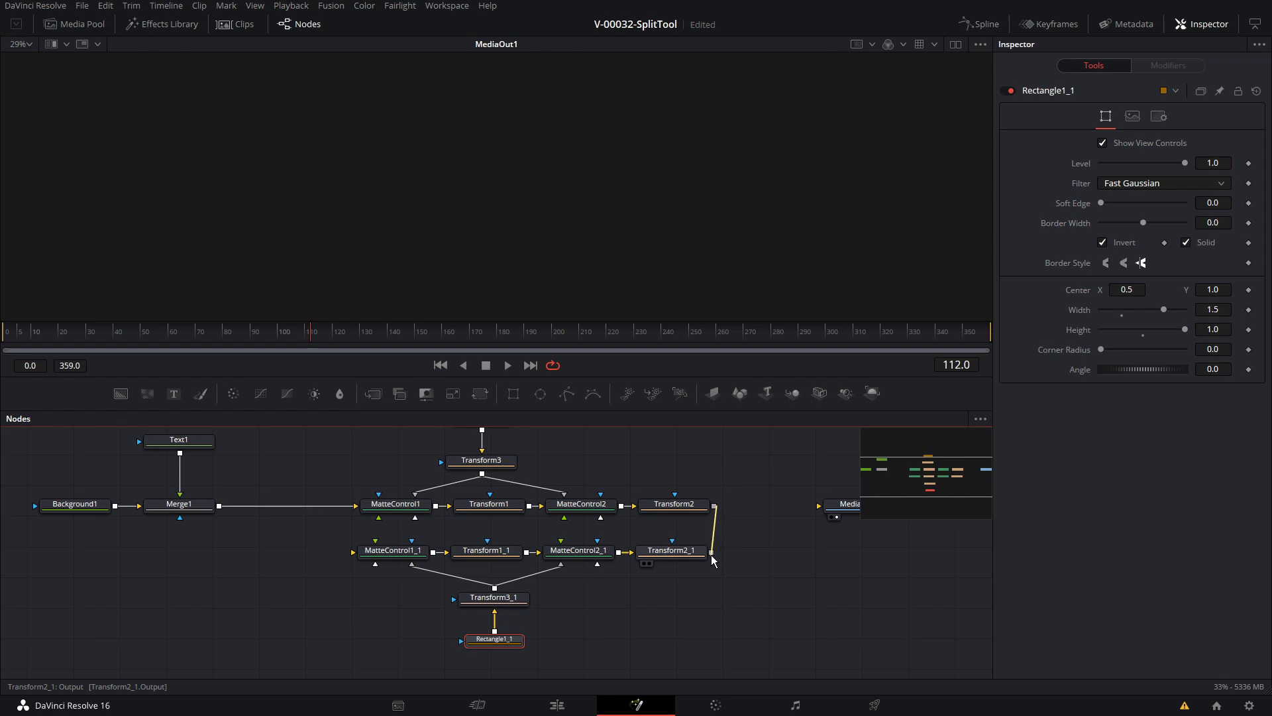
drag(711, 555, 712, 555)
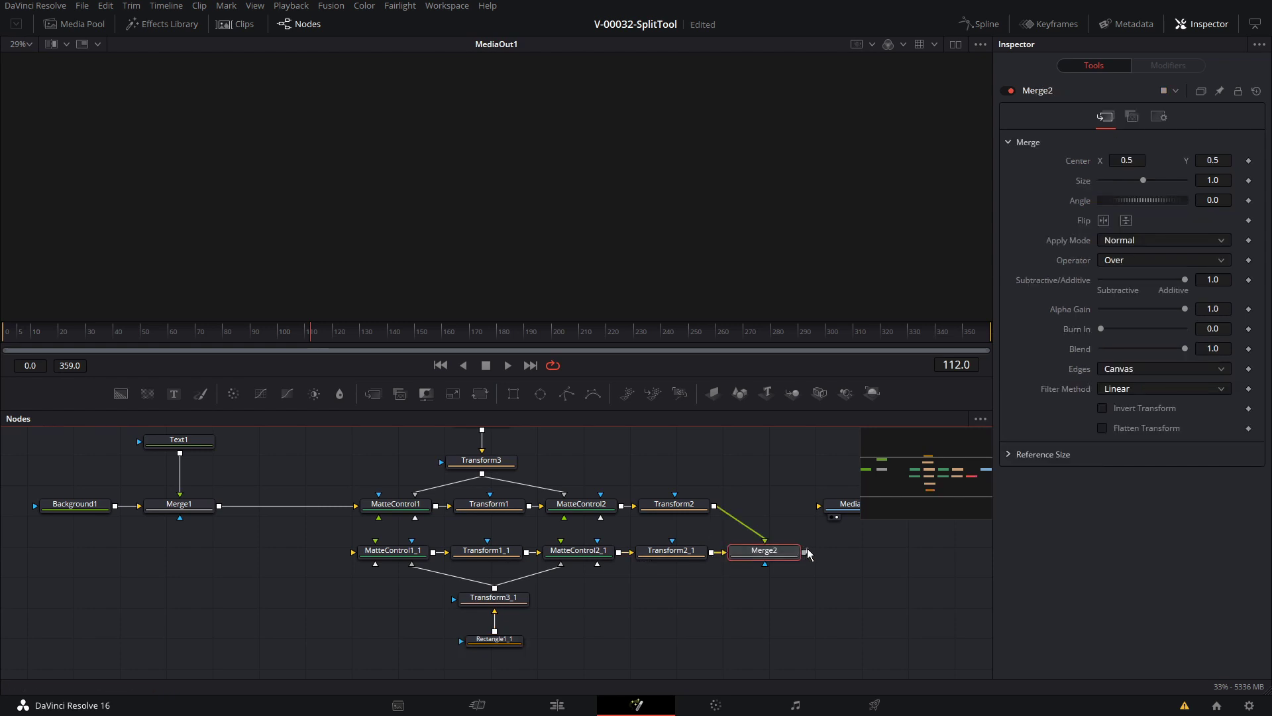
drag(808, 553, 893, 551)
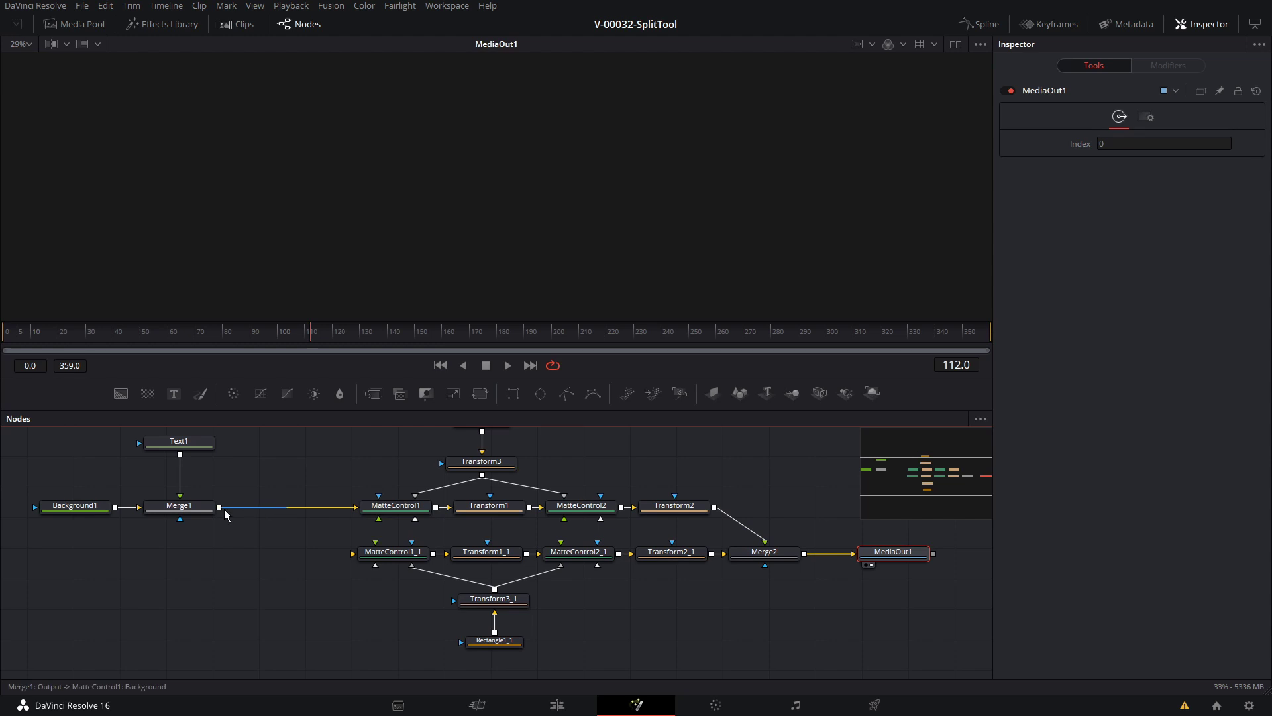
Step: Connect Merge1's output to MatteControl1_1 and set Rectangle1_1's Center Y to 0.0
drag(219, 507, 354, 555)
click(507, 640)
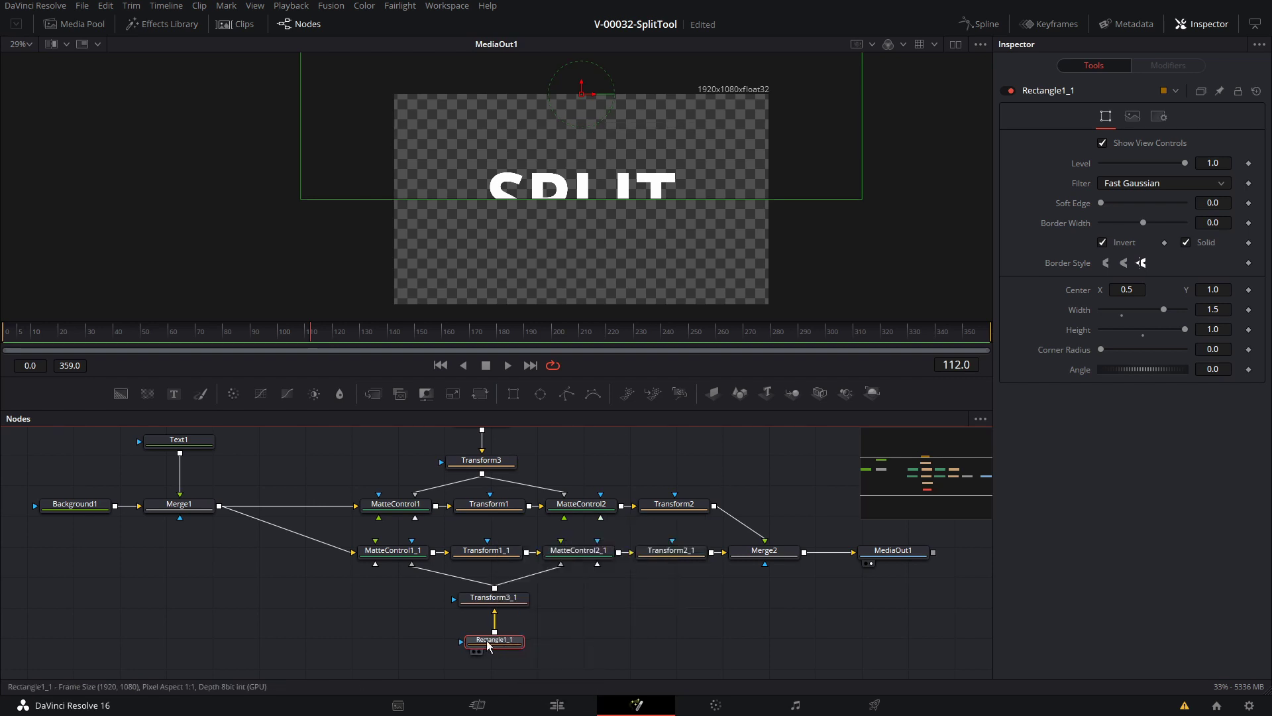
click(1206, 292)
text(0)
key(Return)
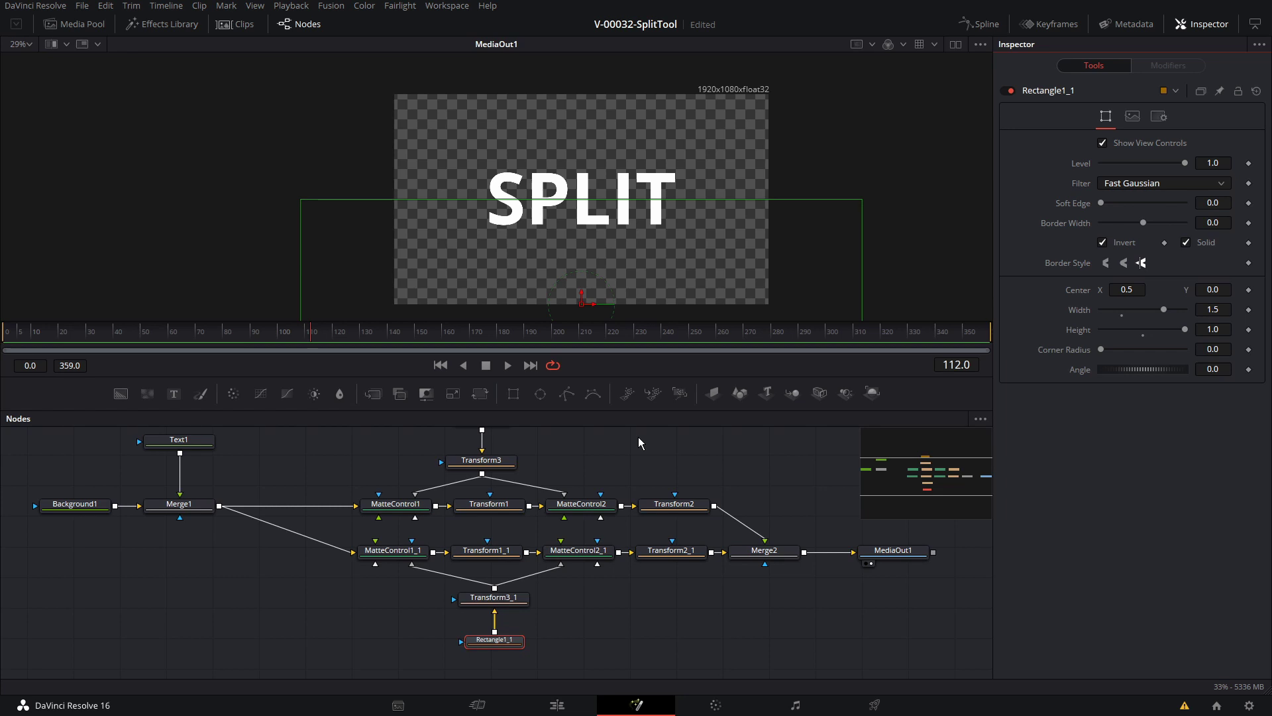
Step: Offset the upper half of the text by moving Transform1's Center to about X 0.497, Y 0.579
scroll(620, 447, up, 1)
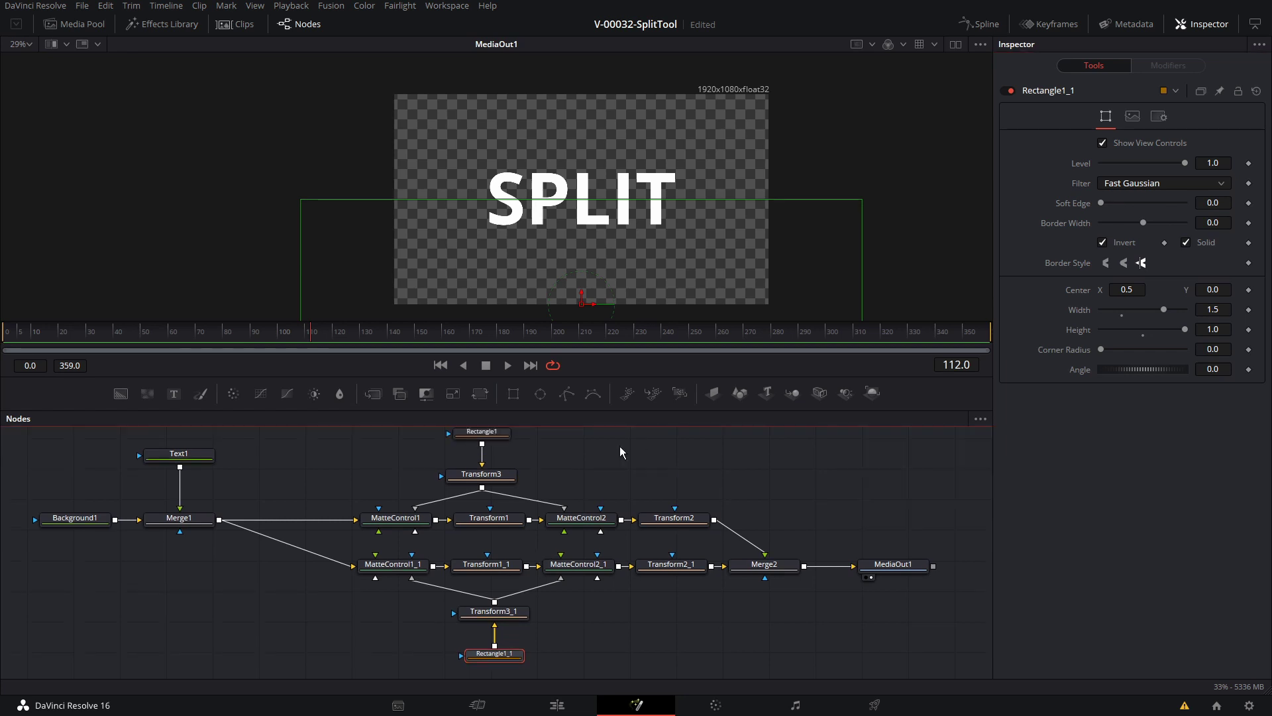
click(487, 521)
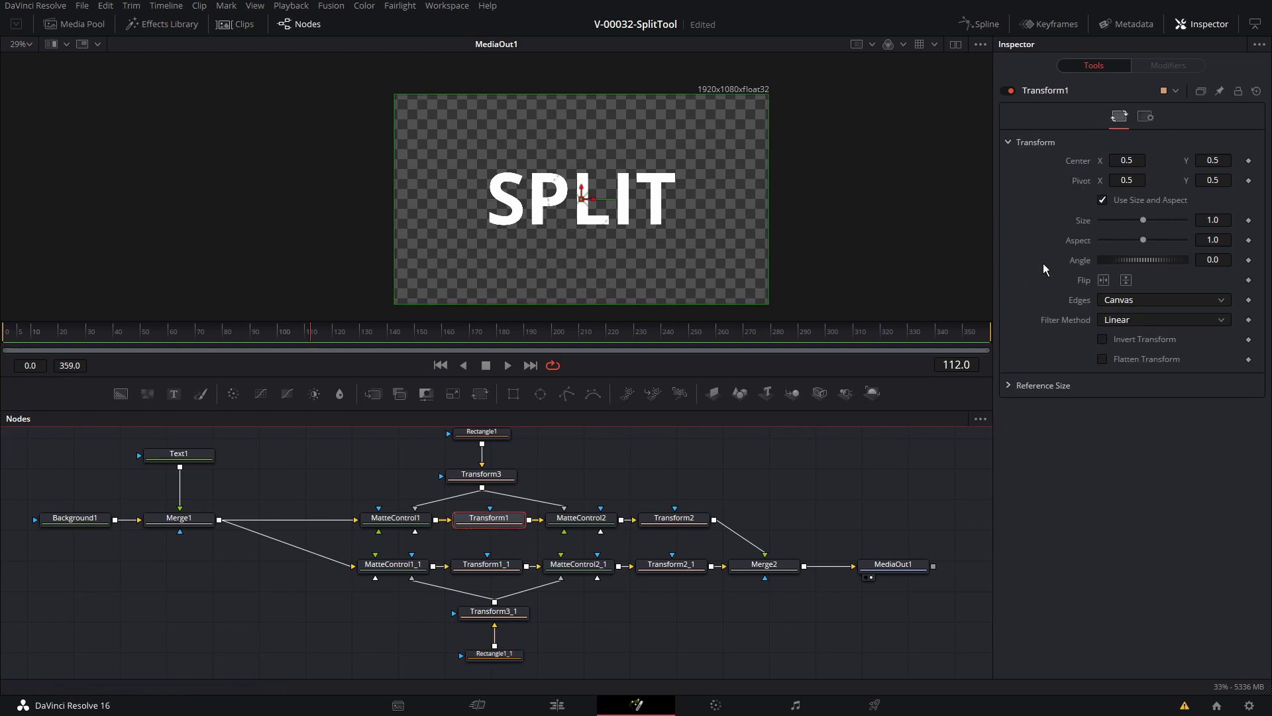
mouse_move(1127, 160)
mouse_down()
mouse_move(1167, 160)
mouse_move(1137, 160)
mouse_up()
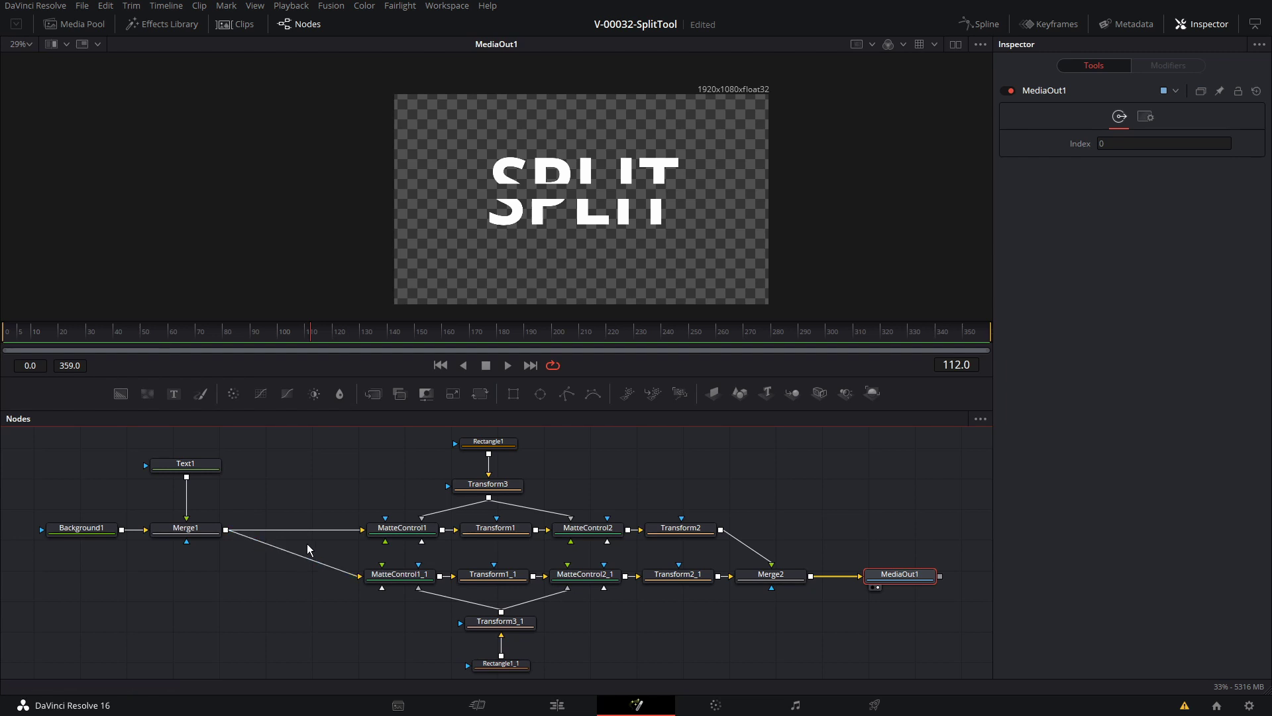
click(495, 529)
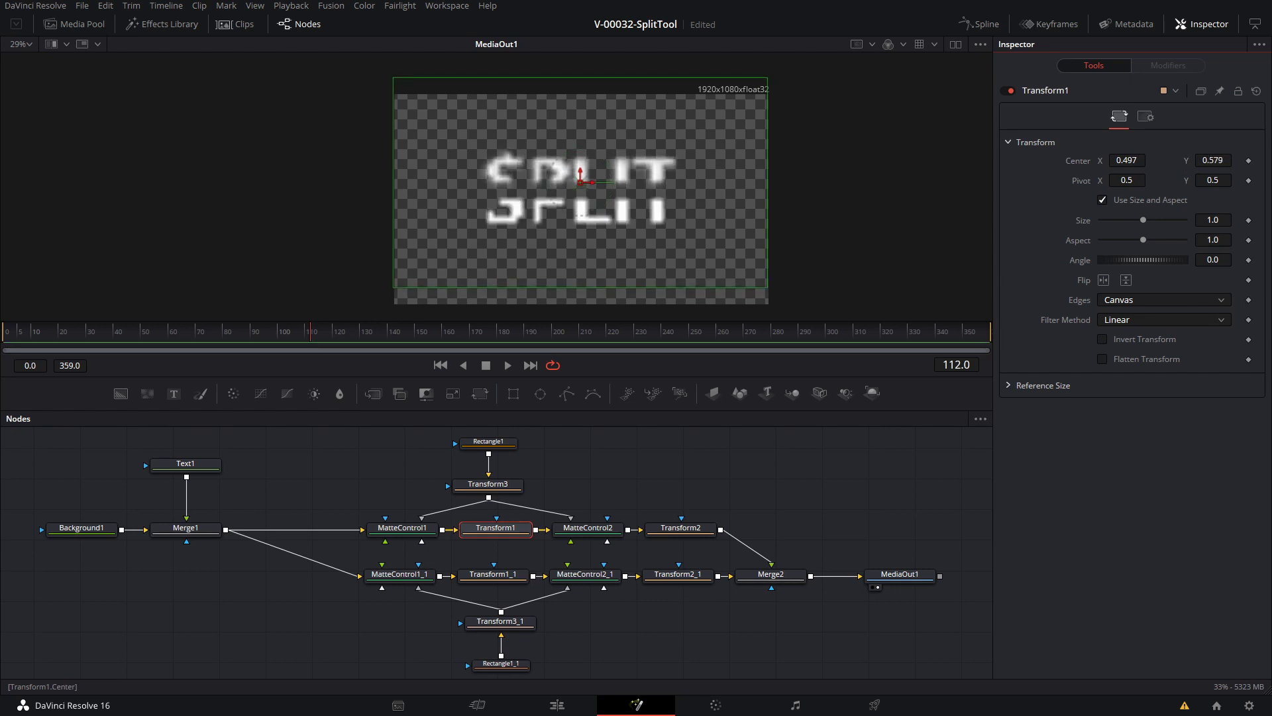
Step: Add the expression Point(1-Transform1.Center.X, 1-Transform1.Center.Y) to Transform1_1's Center
click(502, 579)
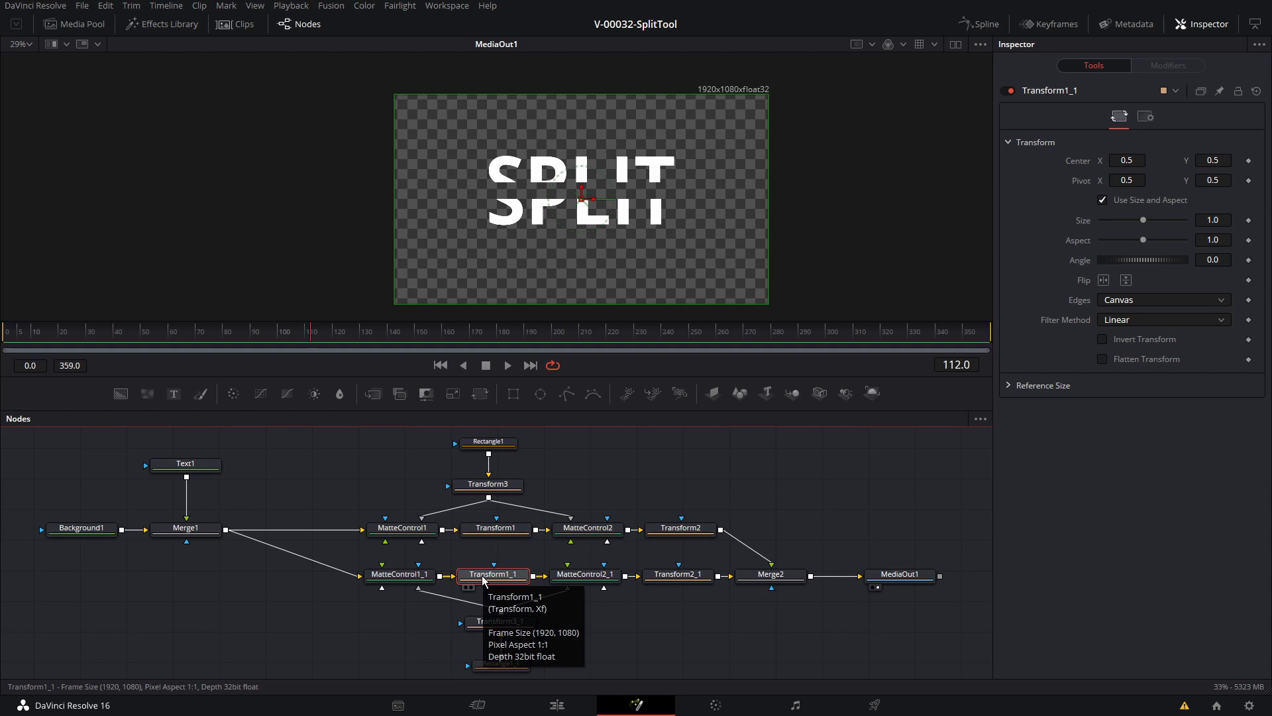
right_click(1078, 163)
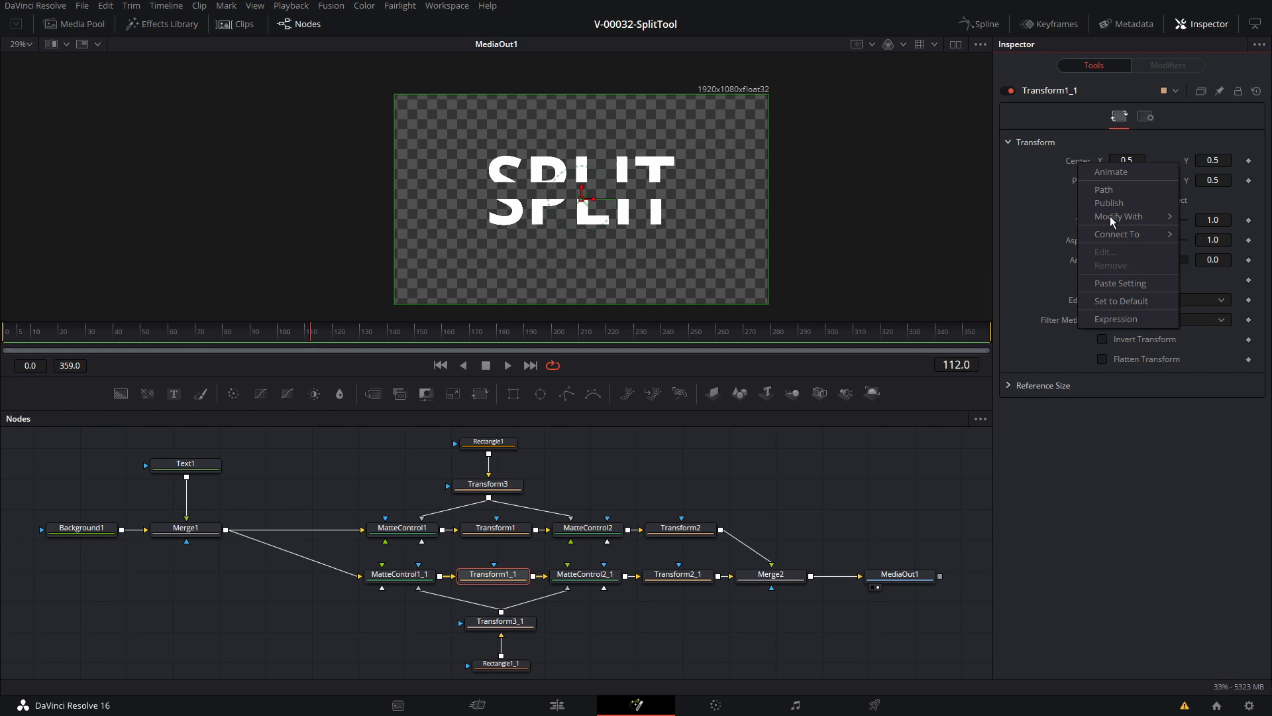
click(1116, 319)
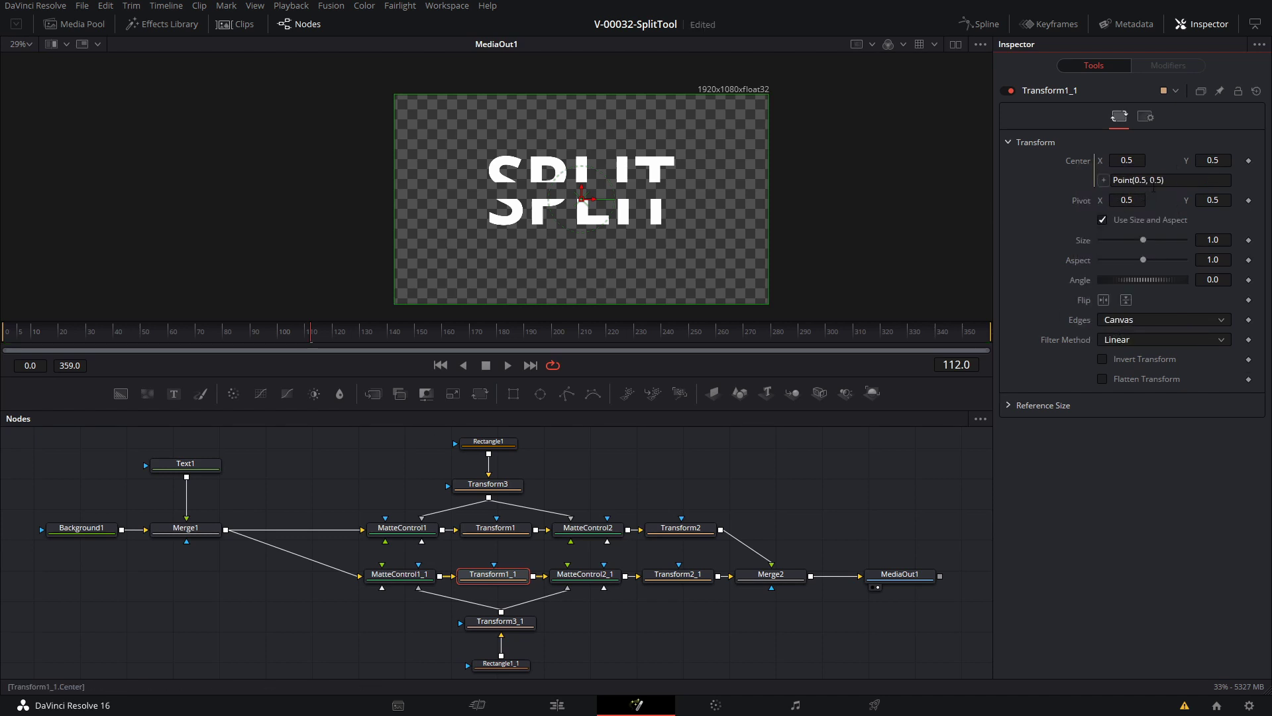
click(1176, 179)
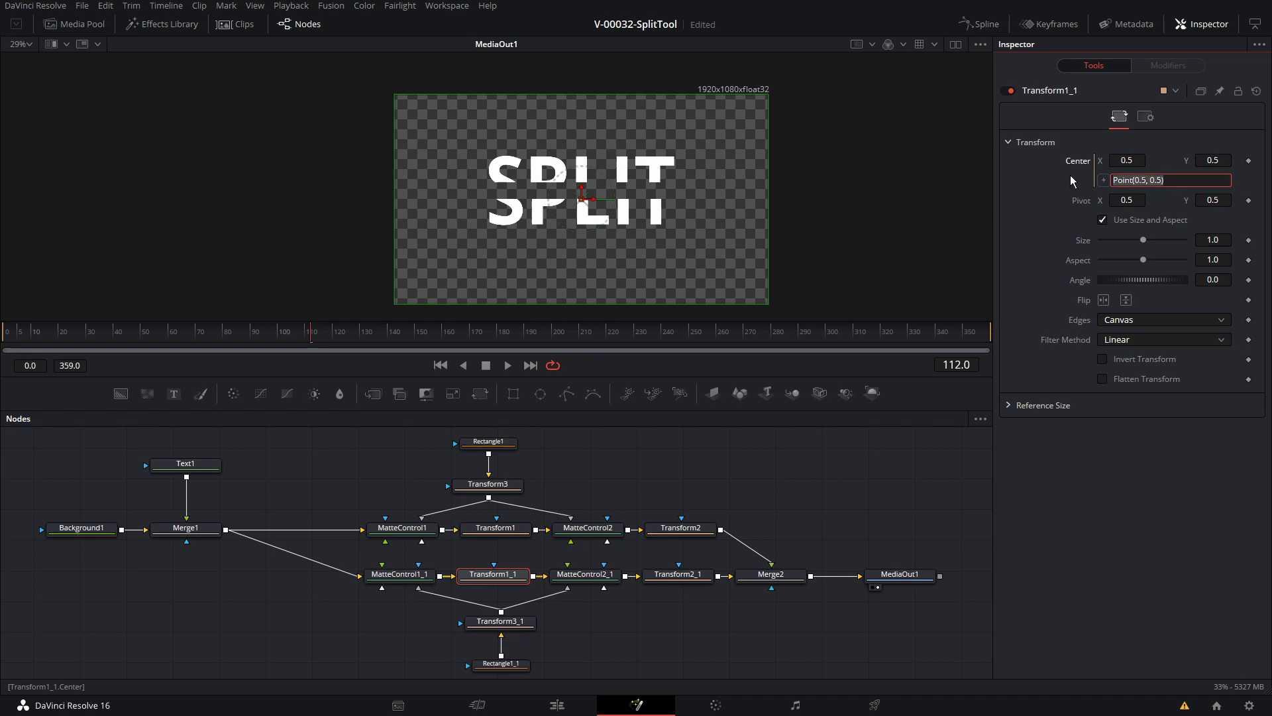
text(Point(1-Transform1.Center.X, 1-Transform1.Center.Y))
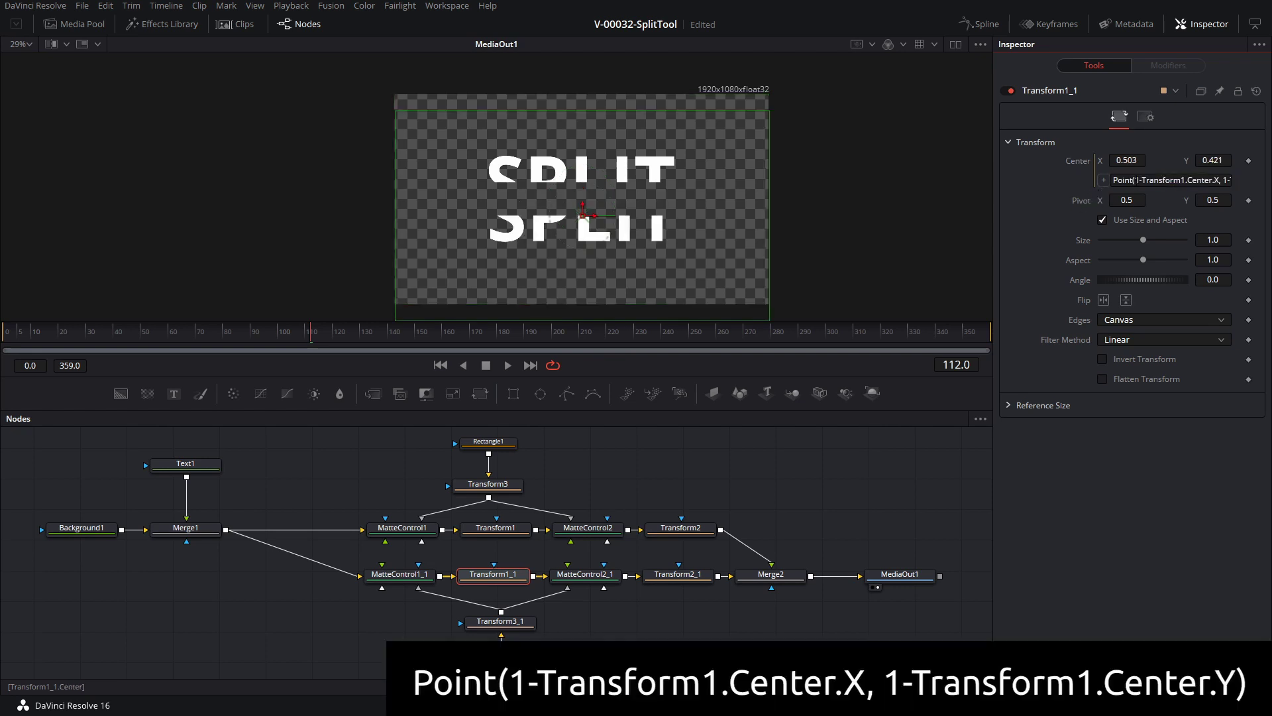
click(1136, 180)
key(Return)
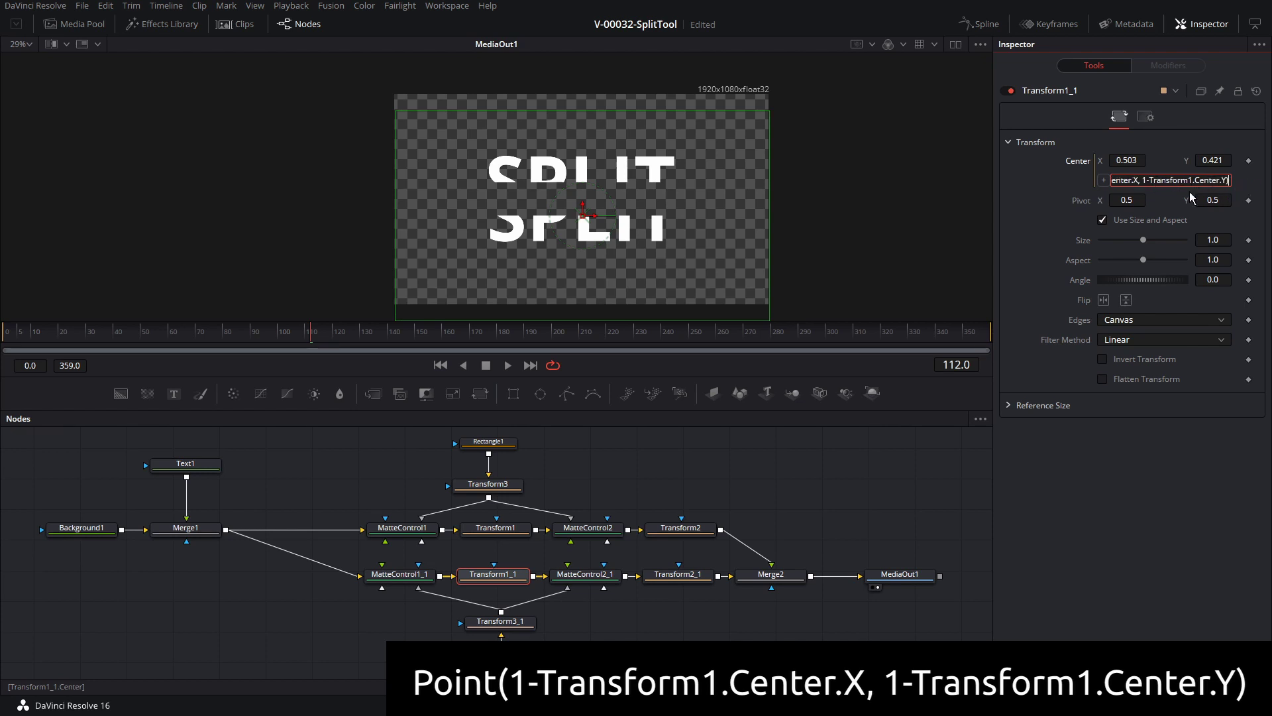
Step: Move Transform1's Center X to 0.387 to check that the lower text half mirrors the movement
click(495, 527)
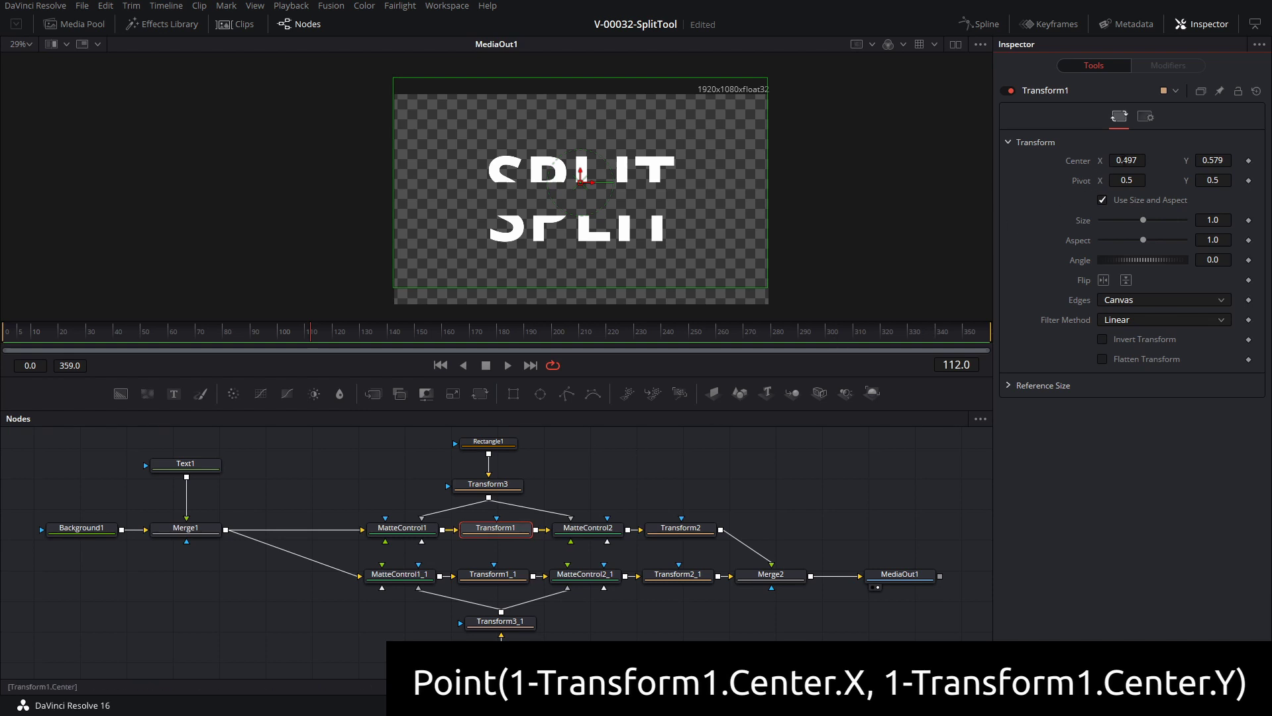
drag(1126, 160, 1107, 160)
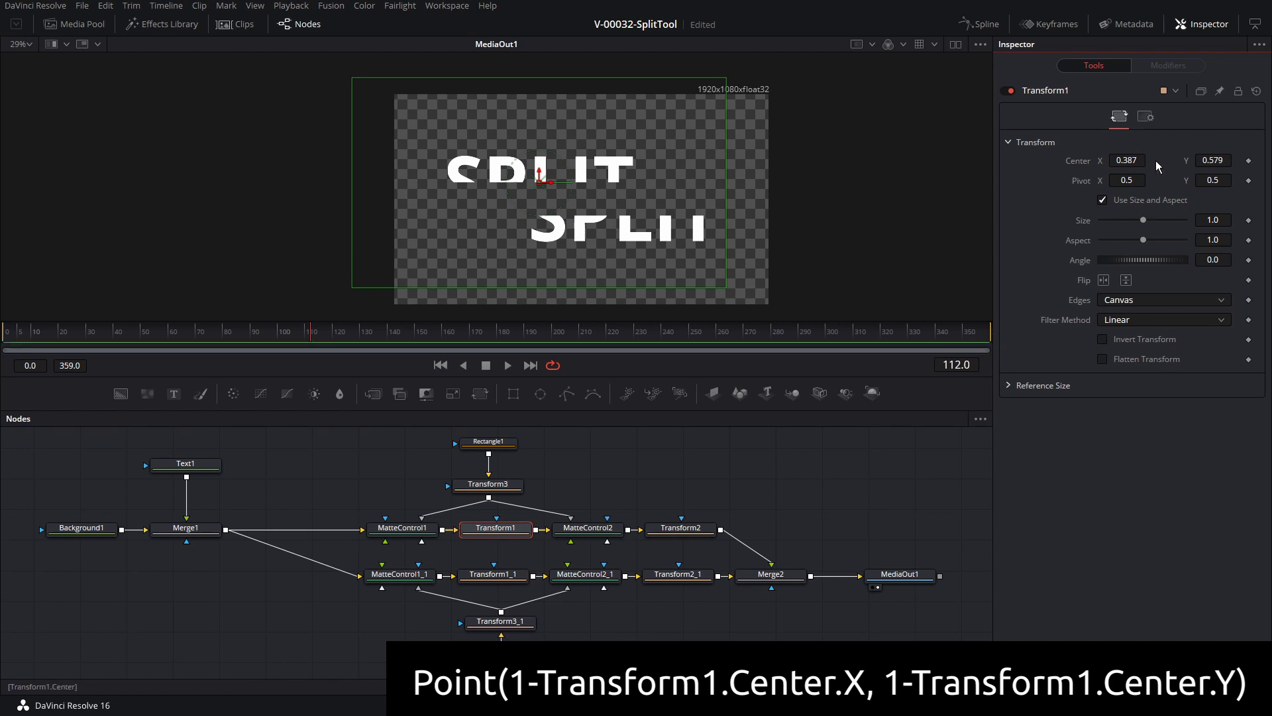
Step: Reposition Transform1's Center so the upper text half sits closer to the lower half, slightly offset to the right
drag(1213, 160, 1192, 161)
drag(540, 202, 582, 198)
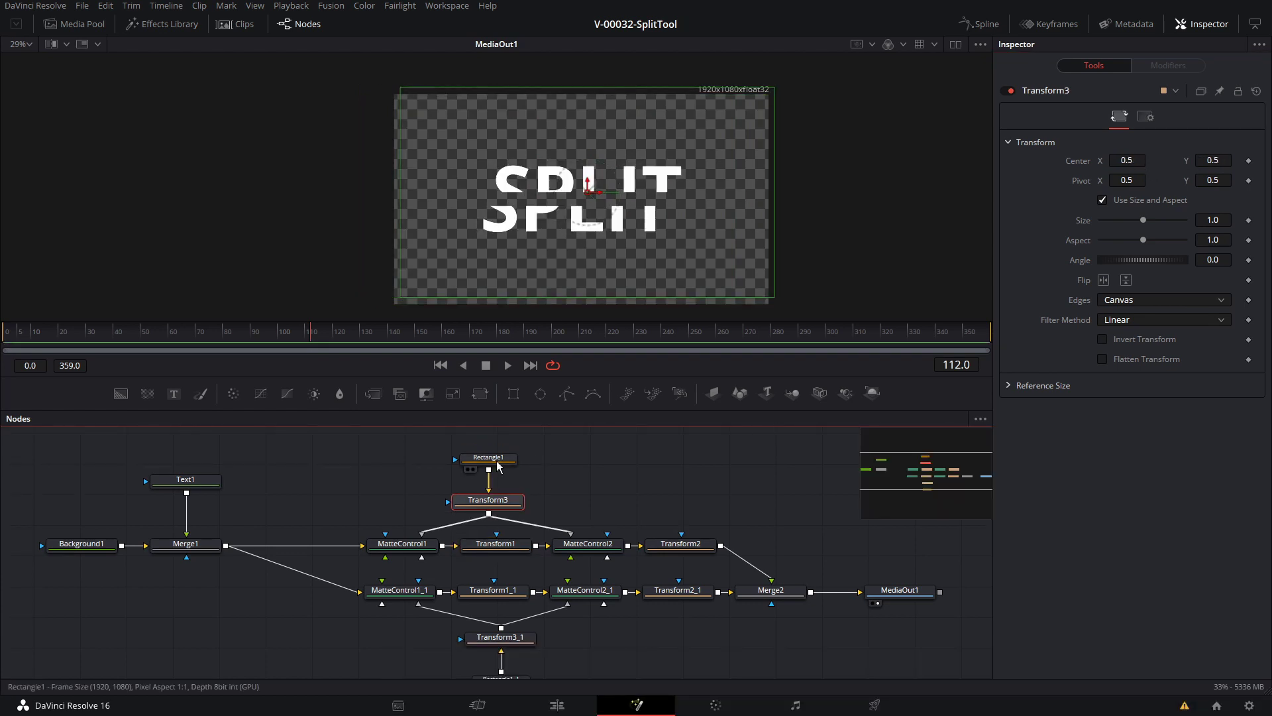
Step: Add the expression Point(1-Rectangle1.Center.X, 1-Rectangle1.Center.Y) to Rectangle1_1's Center and test it by moving Rectangle1's Center
scroll(511, 656, down, 1)
click(507, 658)
scroll(515, 636, down, 1)
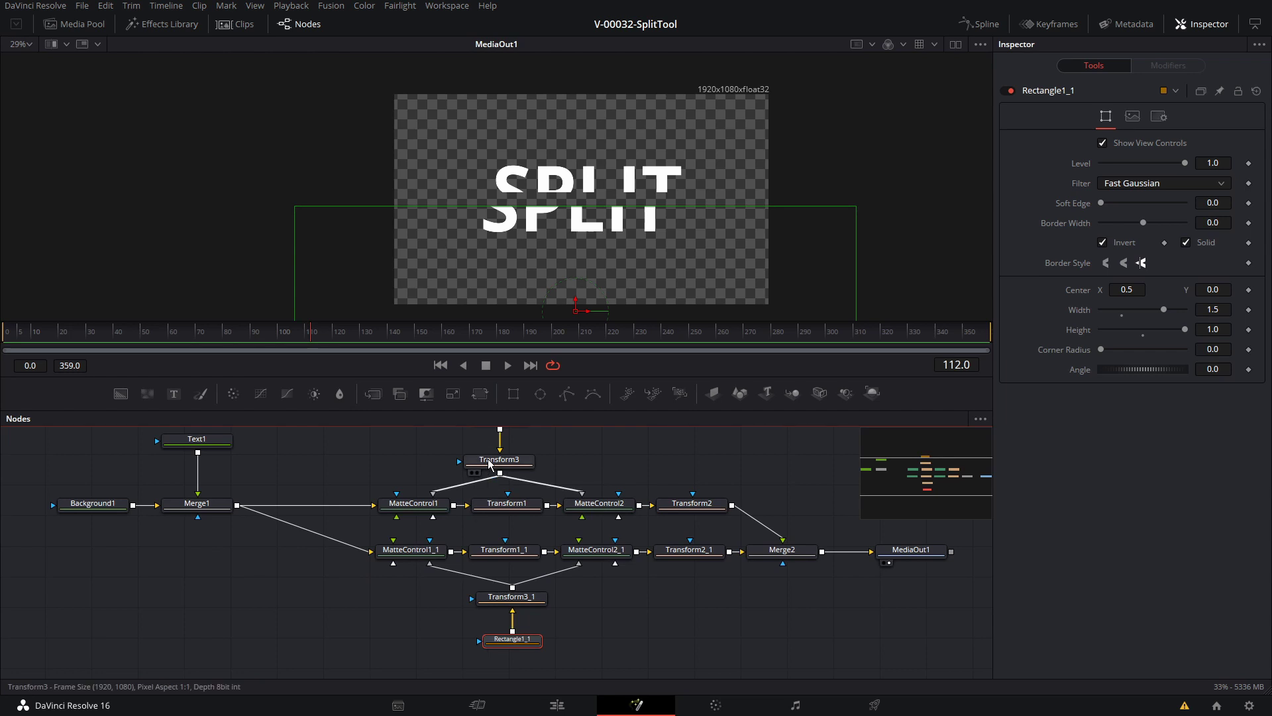
scroll(510, 464, up, 2)
click(520, 456)
scroll(603, 646, down, 1)
click(513, 658)
scroll(512, 662, down, 1)
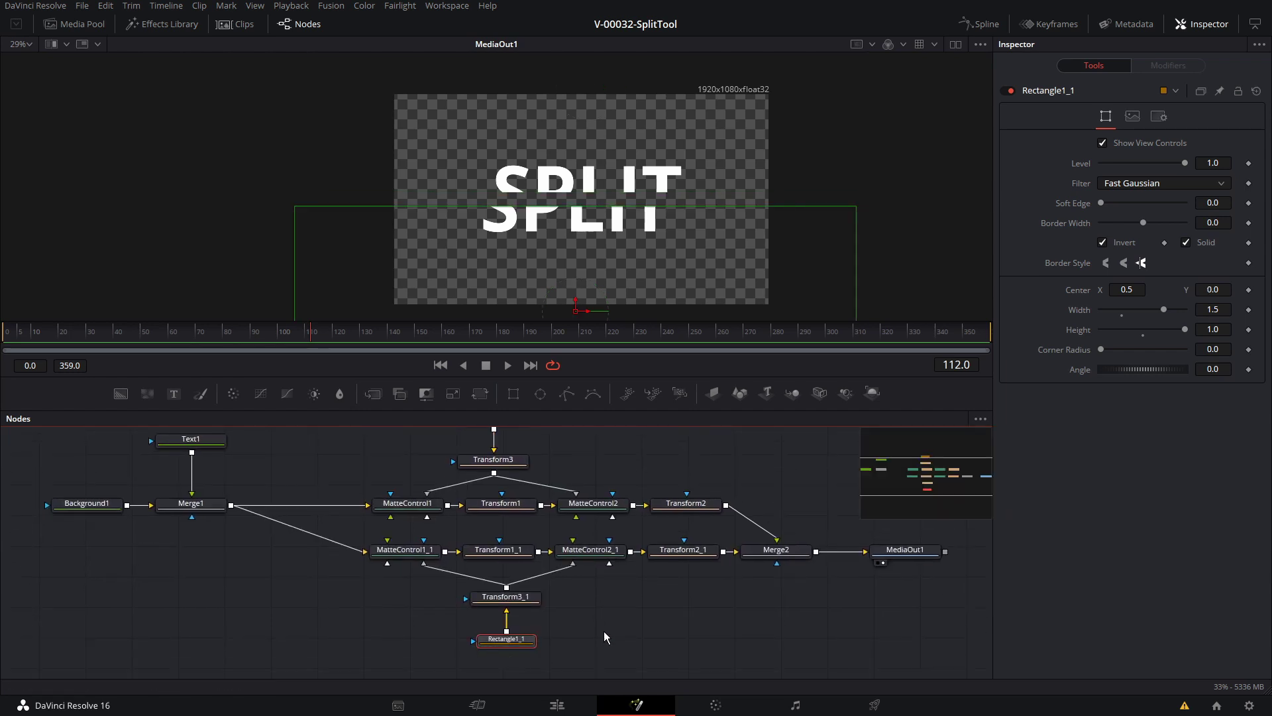
right_click(1080, 296)
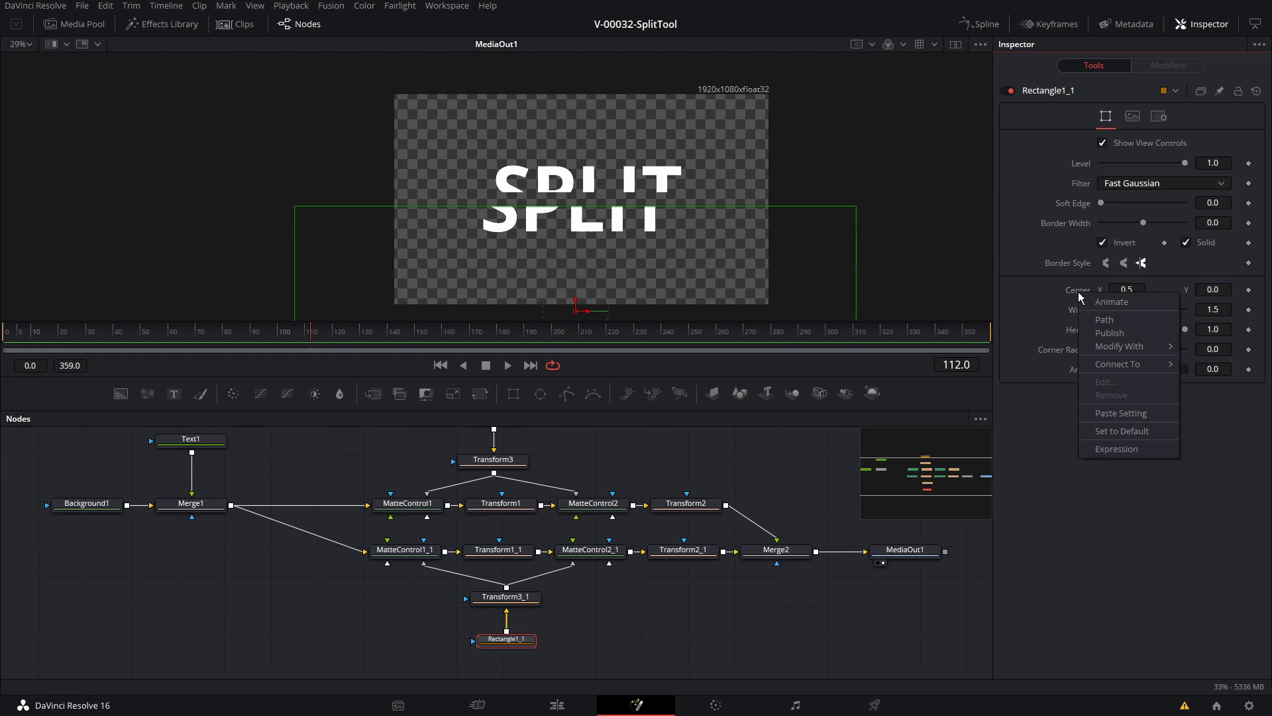
click(1115, 449)
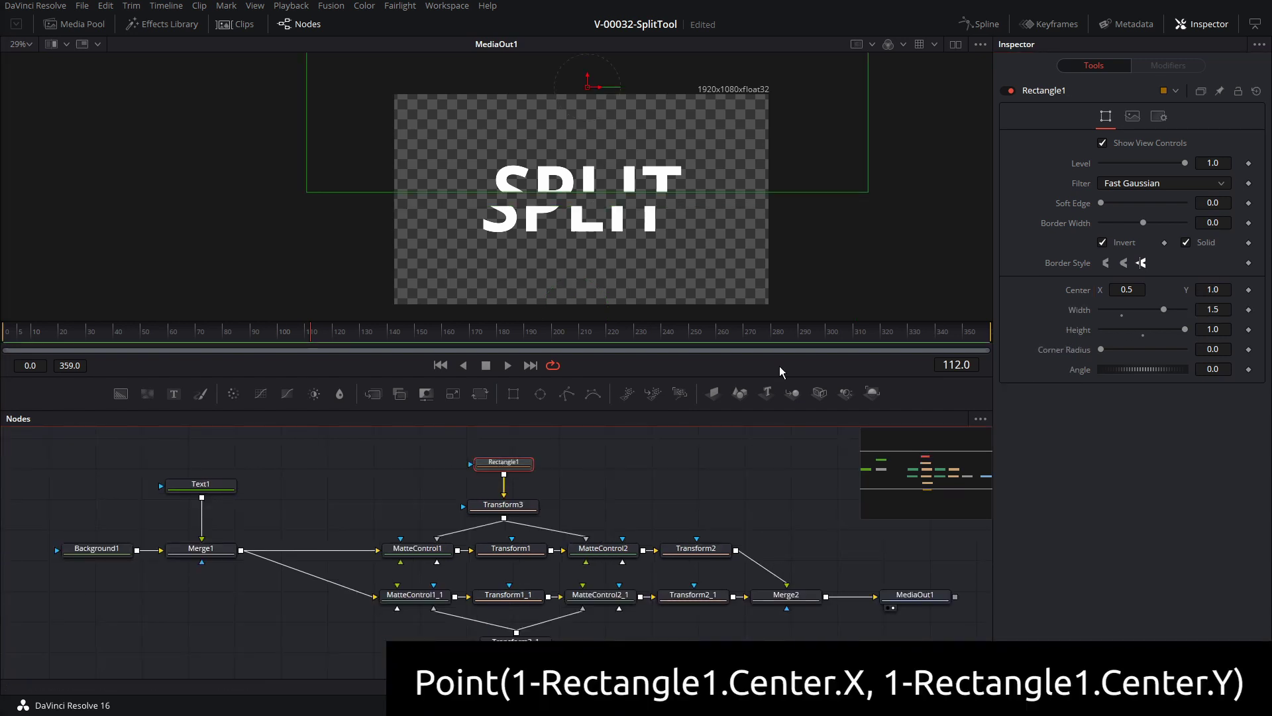
drag(587, 86, 633, 91)
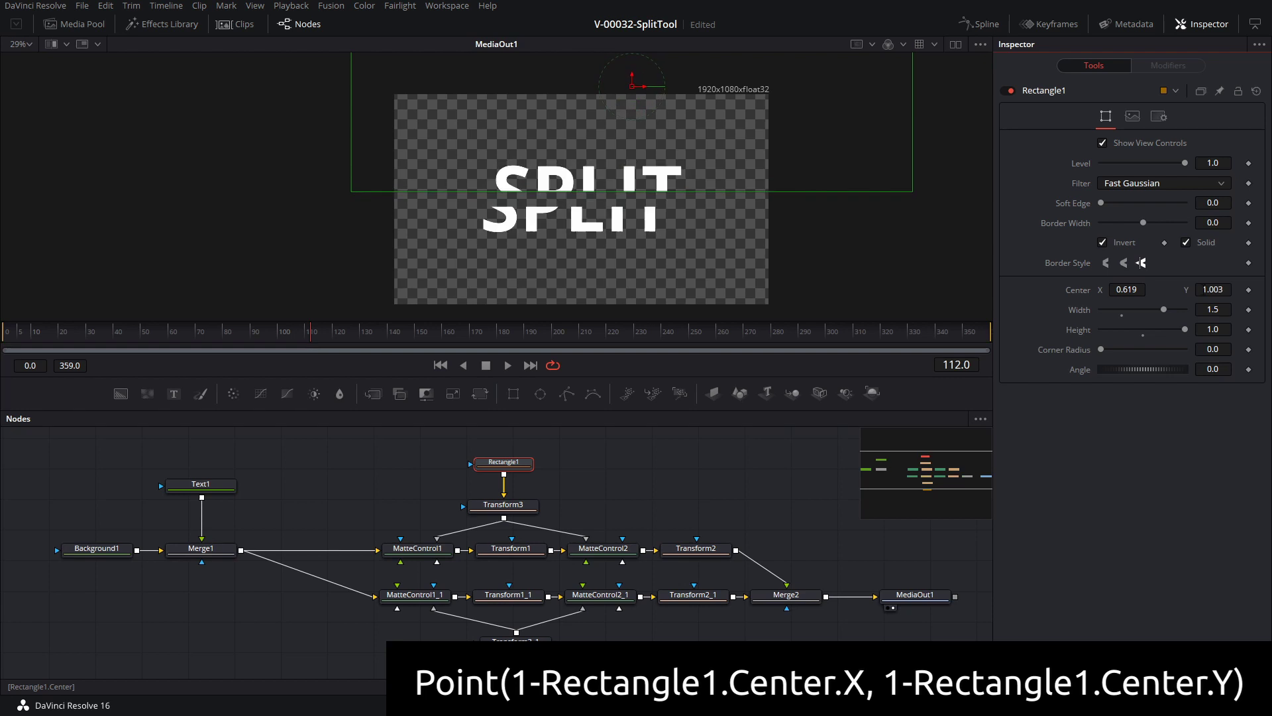
Step: Reset Transform1's Center to its default and lower its Y to about 0.344
click(595, 551)
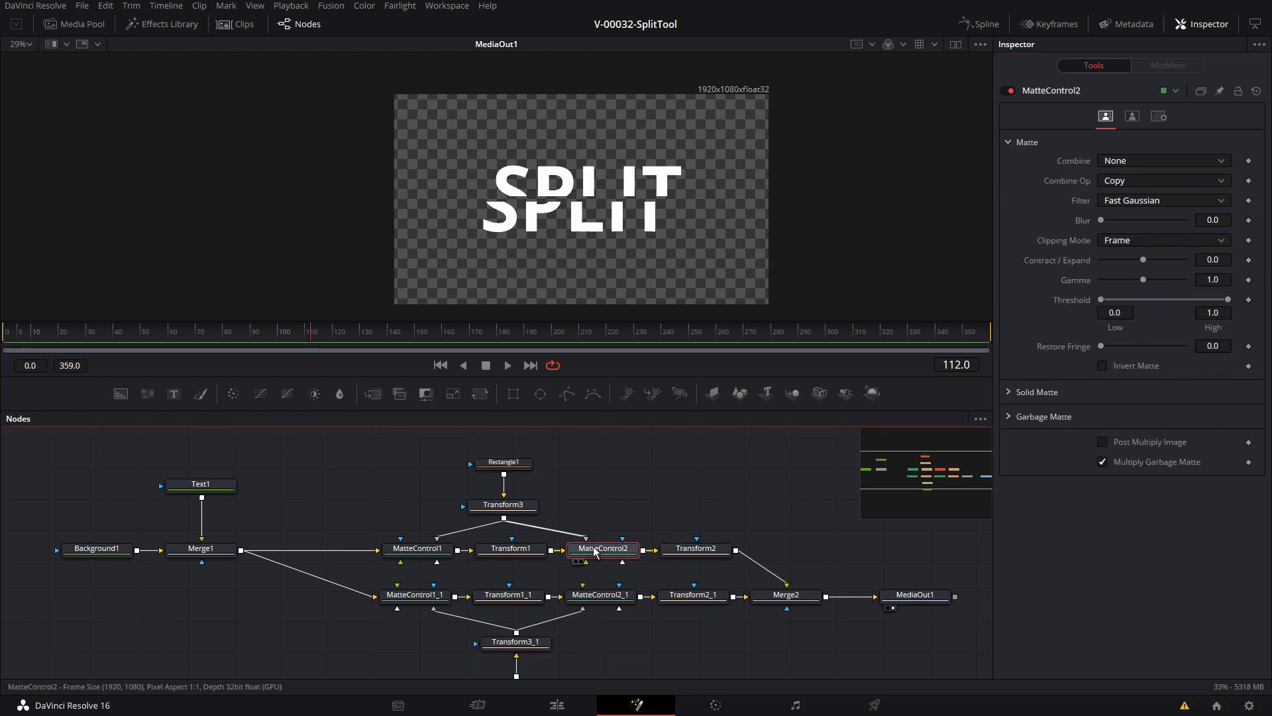
click(510, 548)
double_click(1087, 169)
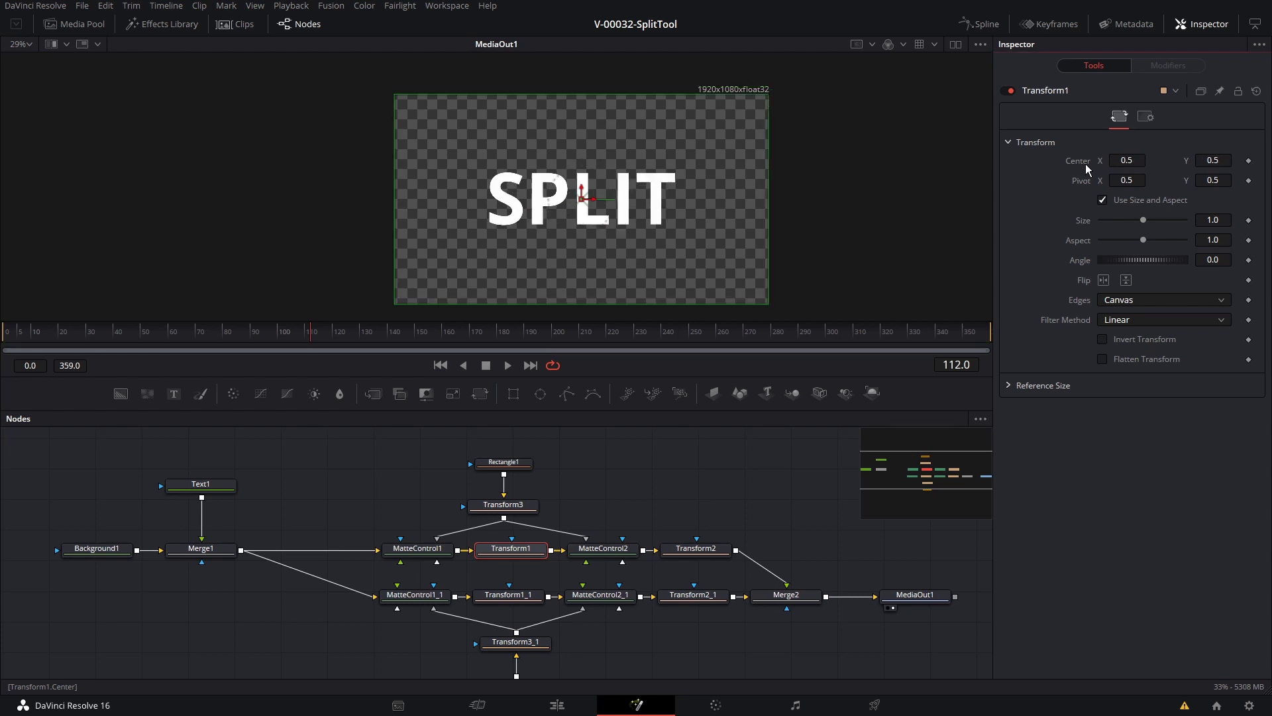
drag(1201, 160, 1147, 159)
Step: Disable MatteControl2 and MatteControl2_1, and move Transform1's Center to about X 0.456, Y 0.226 to examine the unmasked halves
click(574, 553)
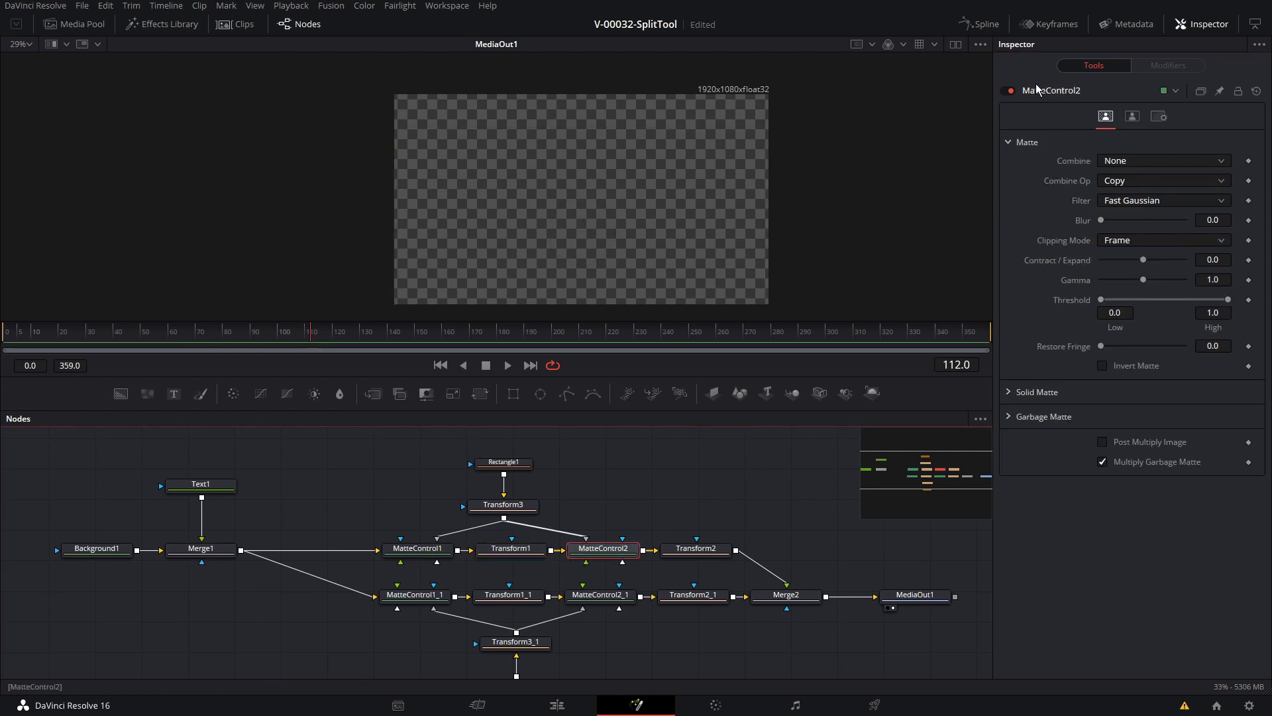
click(1009, 90)
click(613, 595)
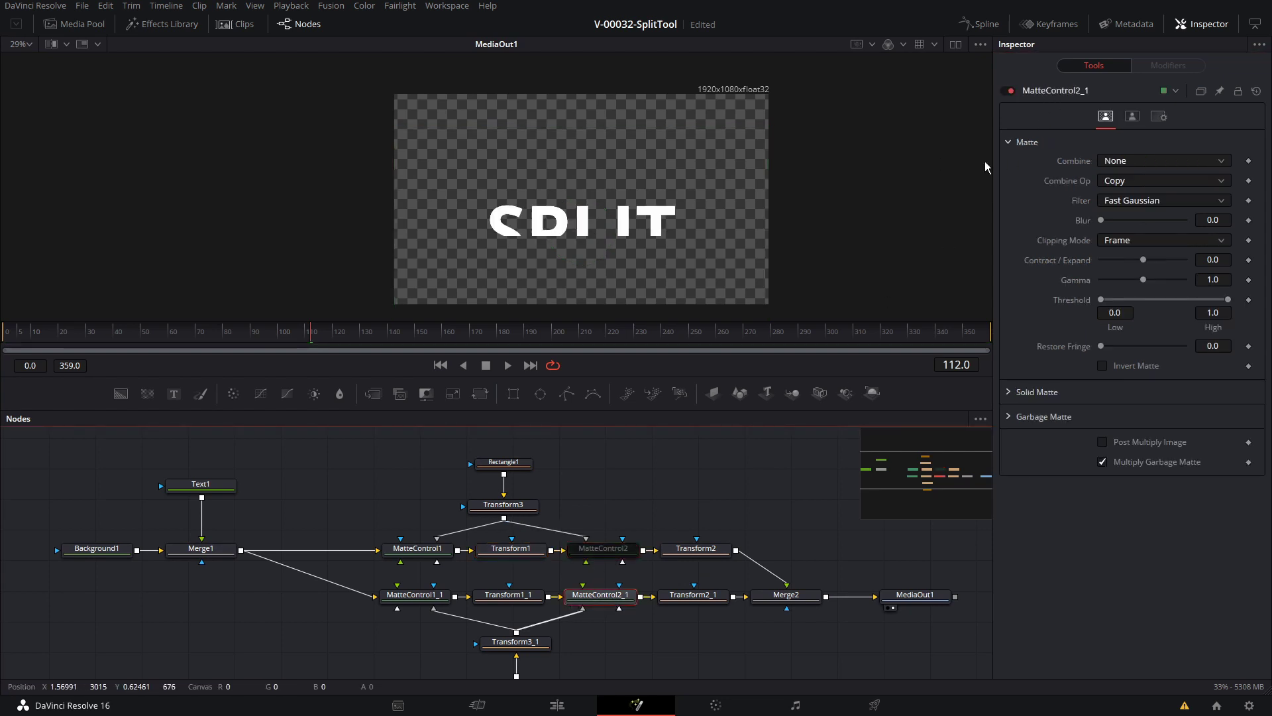
click(1011, 90)
click(510, 548)
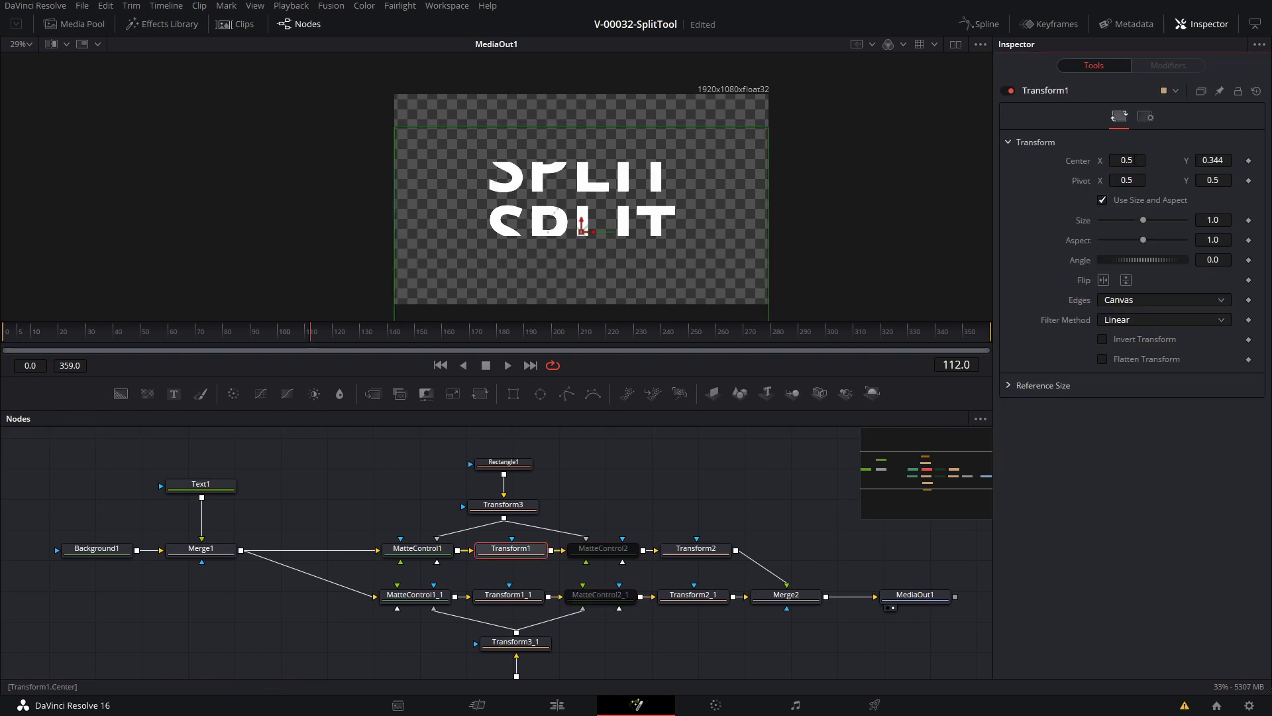
drag(581, 227, 565, 253)
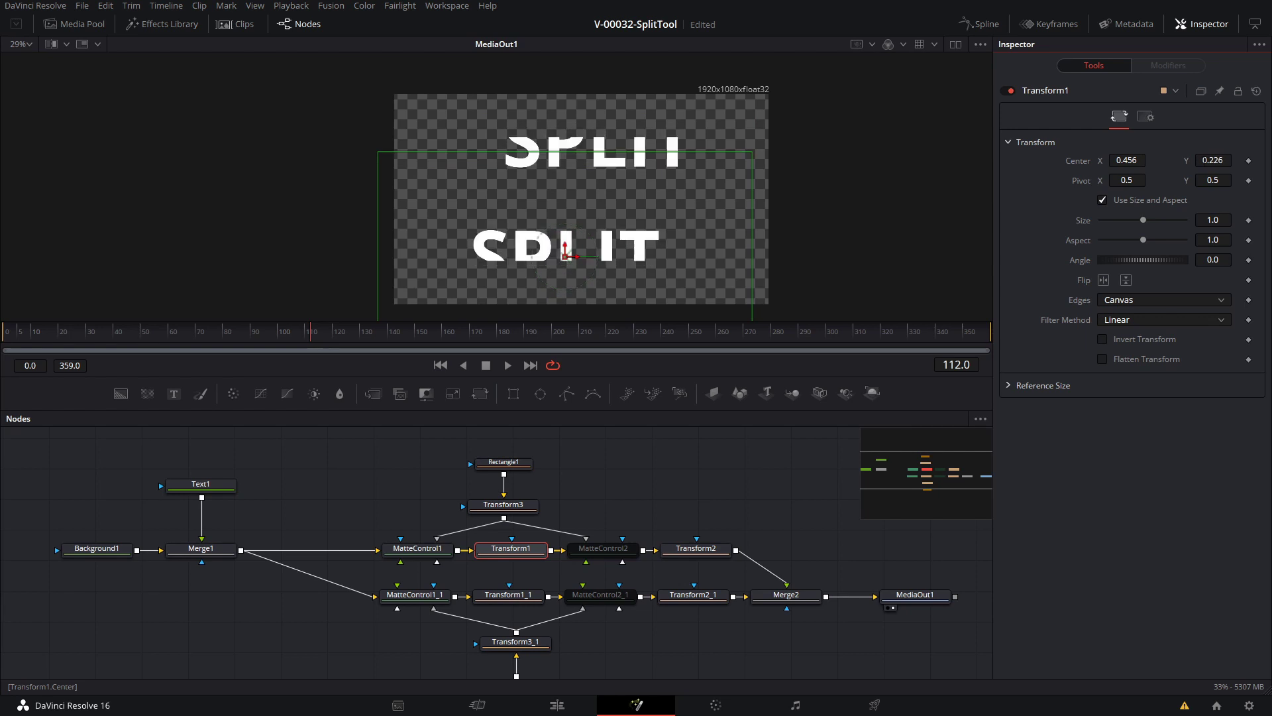
Step: Re-enable MatteControl2 and MatteControl2_1, and reset Transform1's Center to its default
click(607, 549)
click(1006, 91)
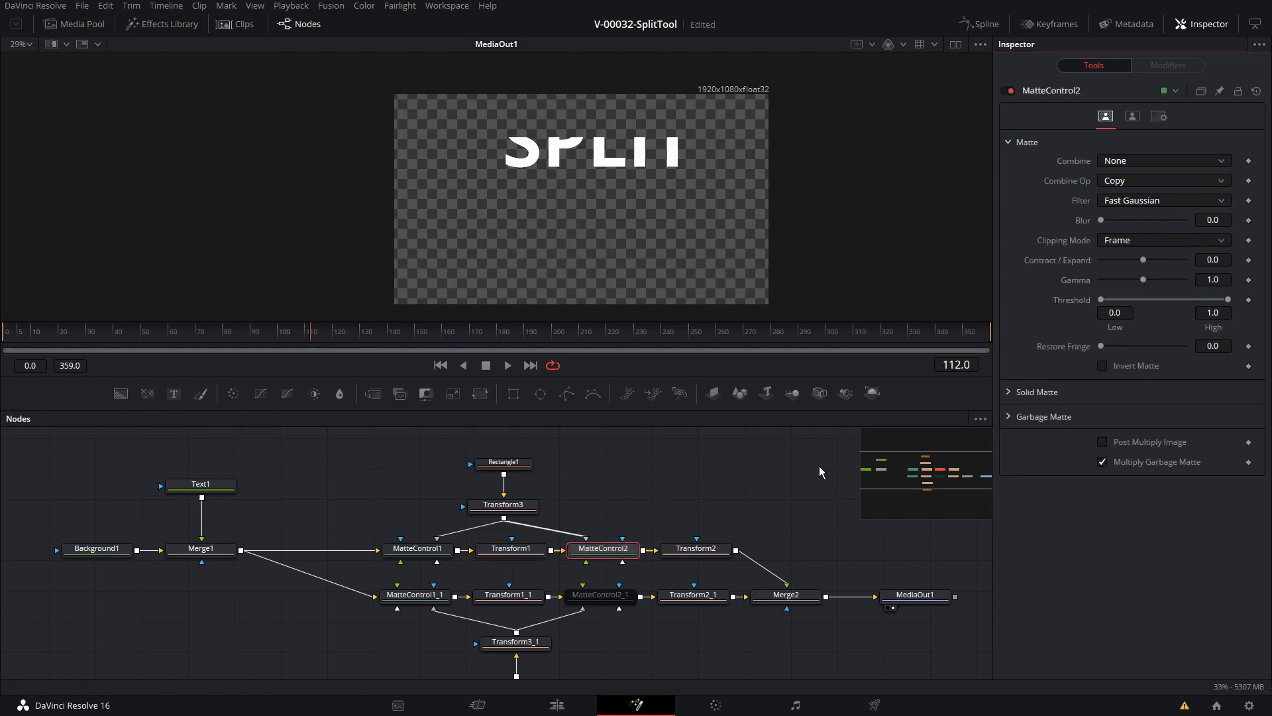
click(610, 593)
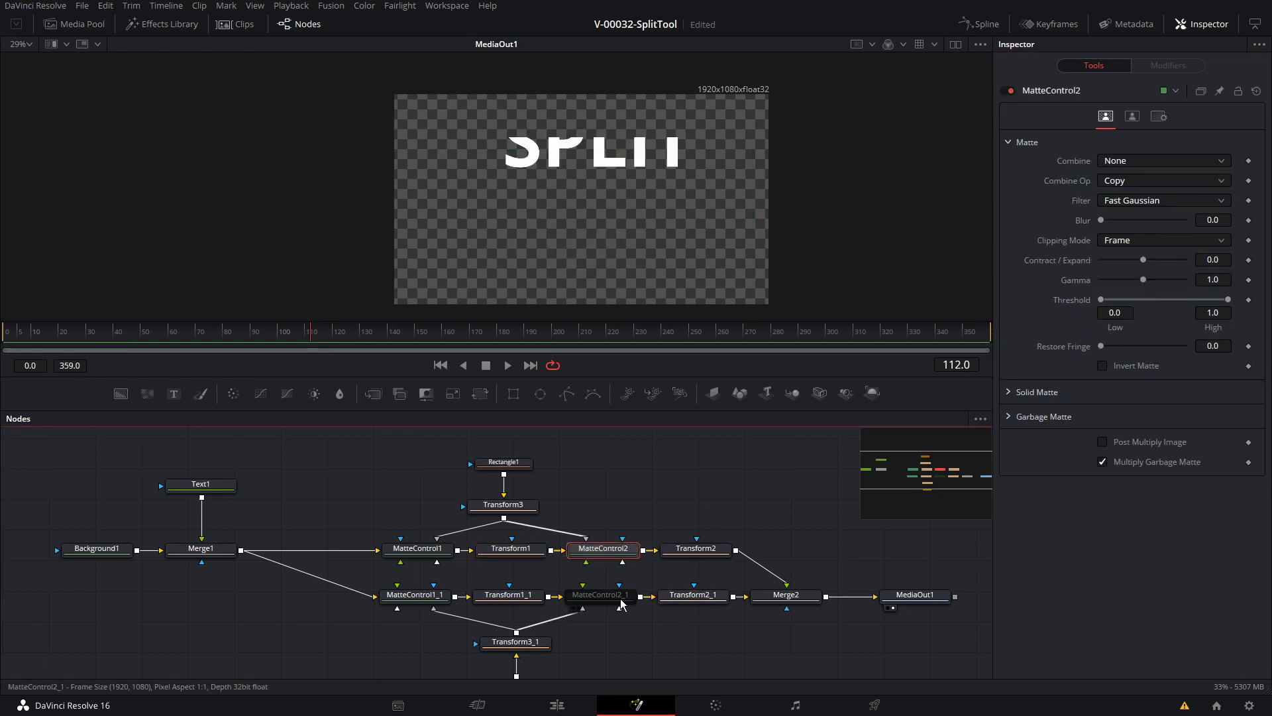
click(1008, 88)
click(510, 549)
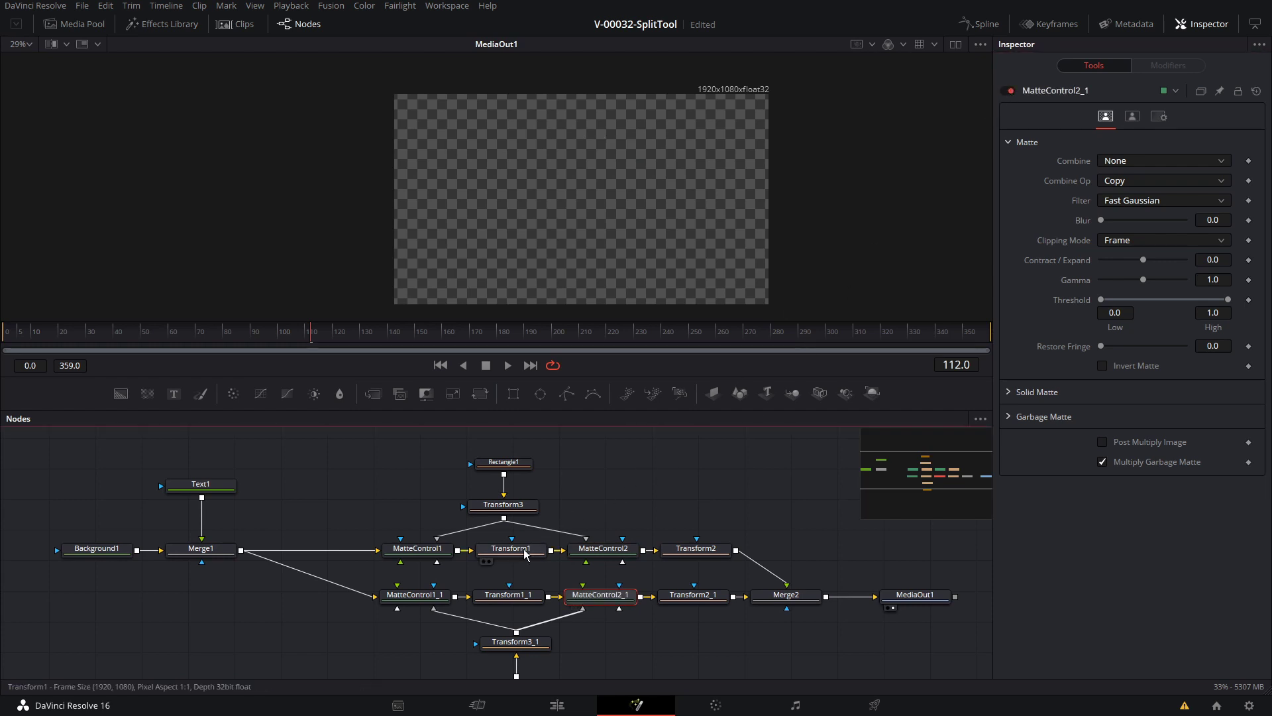
double_click(1087, 162)
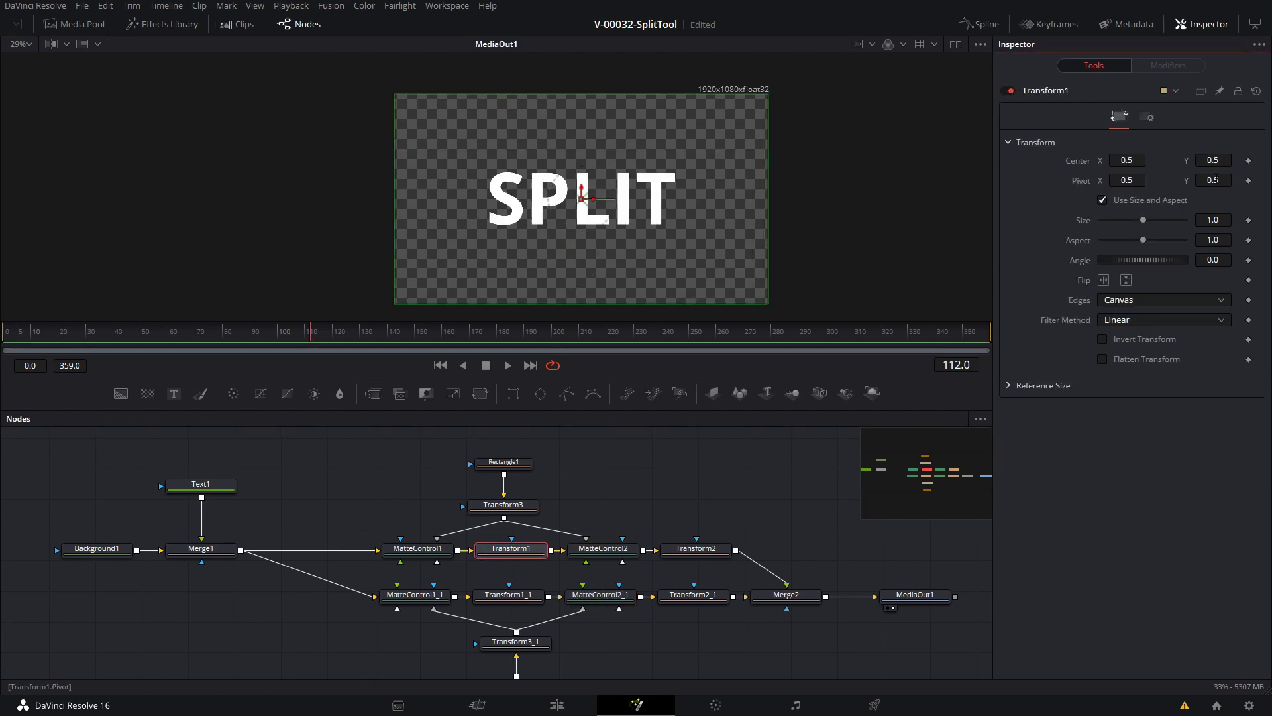
Step: Try lowering Transform1's Center Y to about 0.274, undo it, and raise Y to about 0.546
drag(1231, 161, 1143, 162)
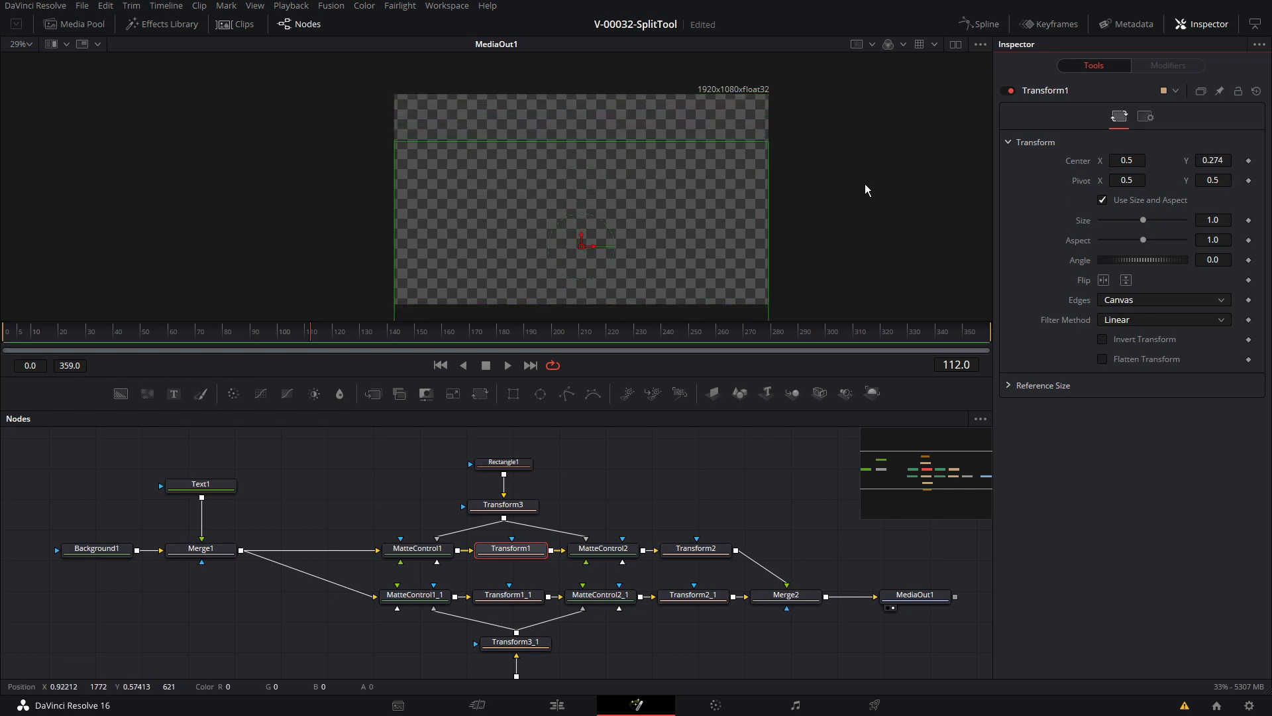
key(ctrl+z)
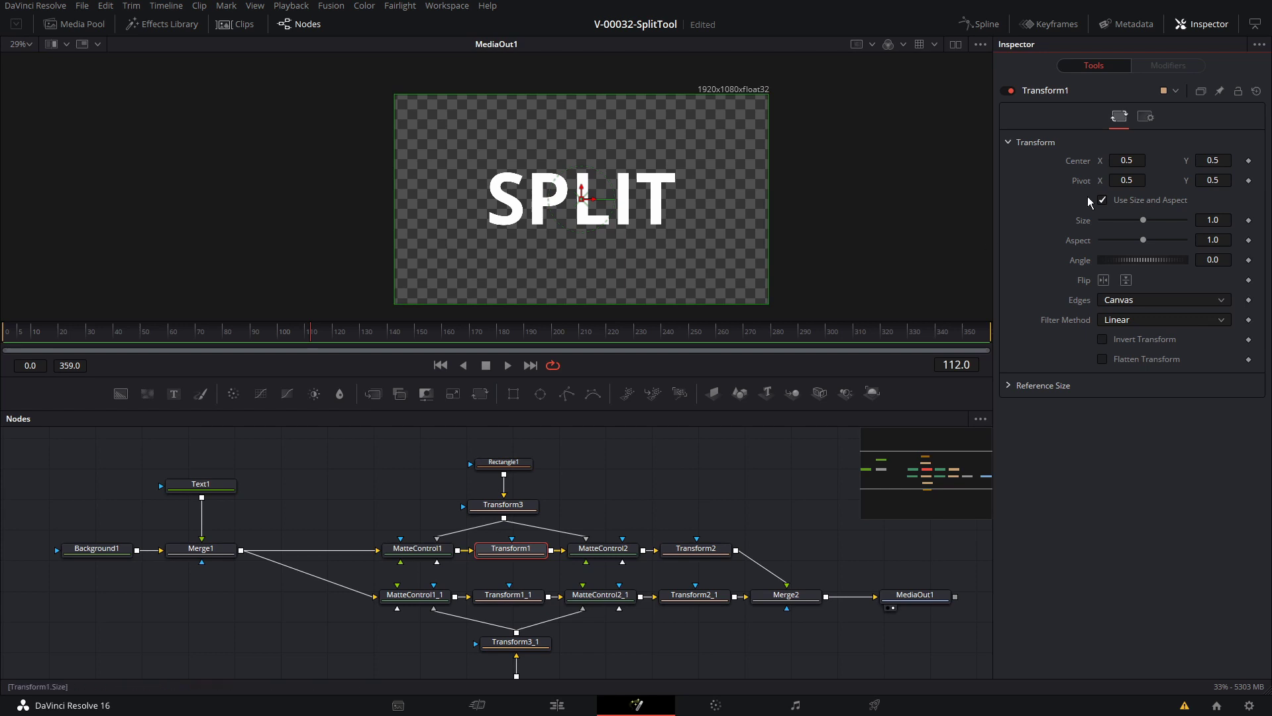
drag(1210, 161, 1238, 161)
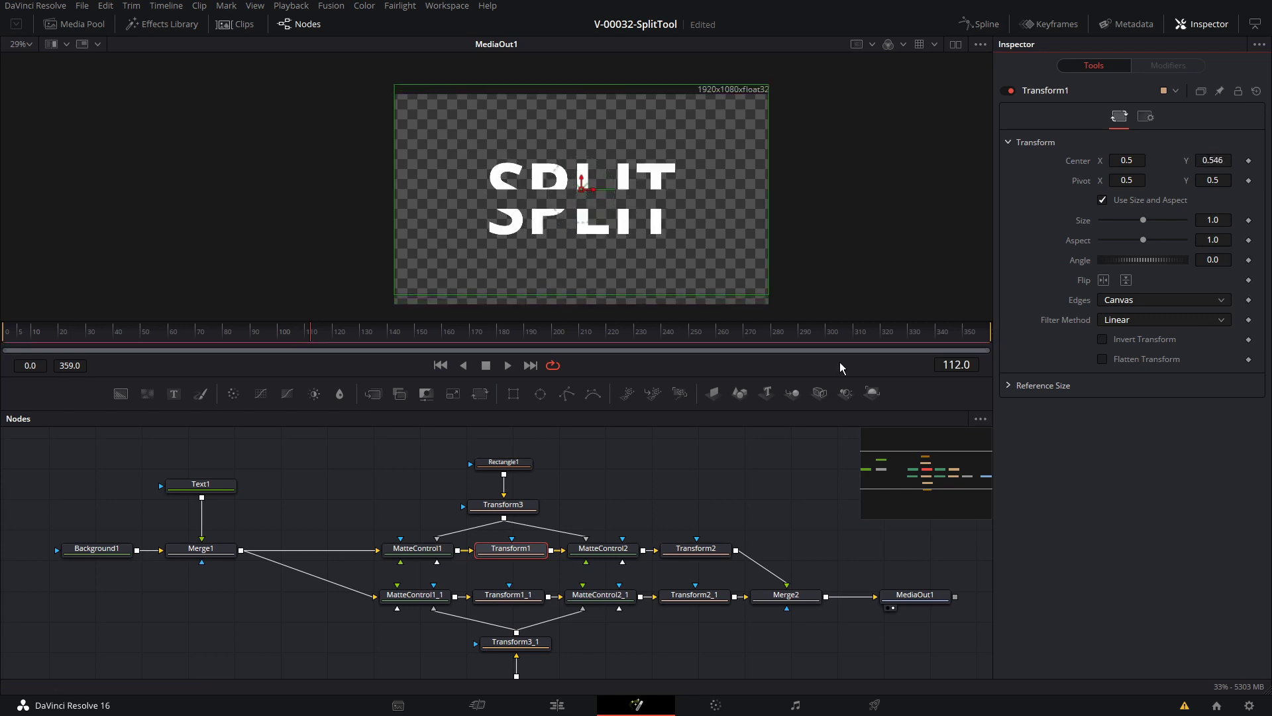
Step: Try out Transform2's Size and Angle on the upper text half and undo the changes
click(695, 549)
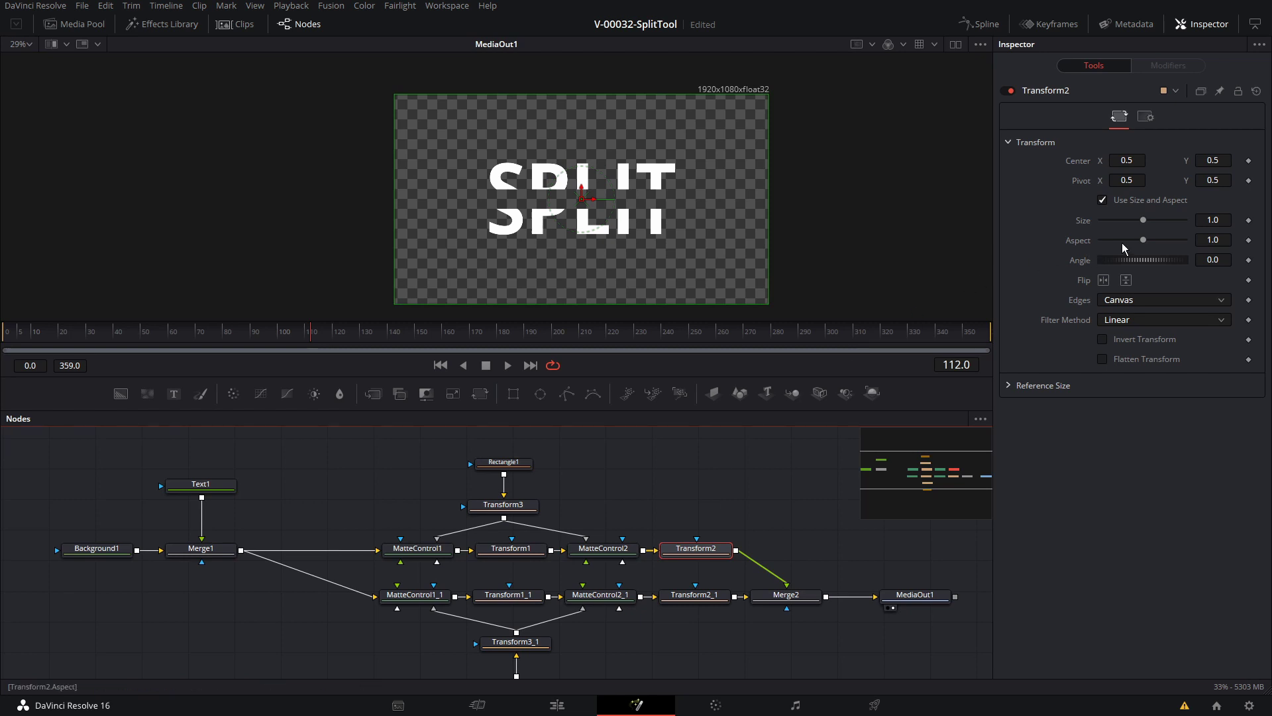
drag(1145, 225, 1155, 263)
key(ctrl+z)
key(ctrl+z)
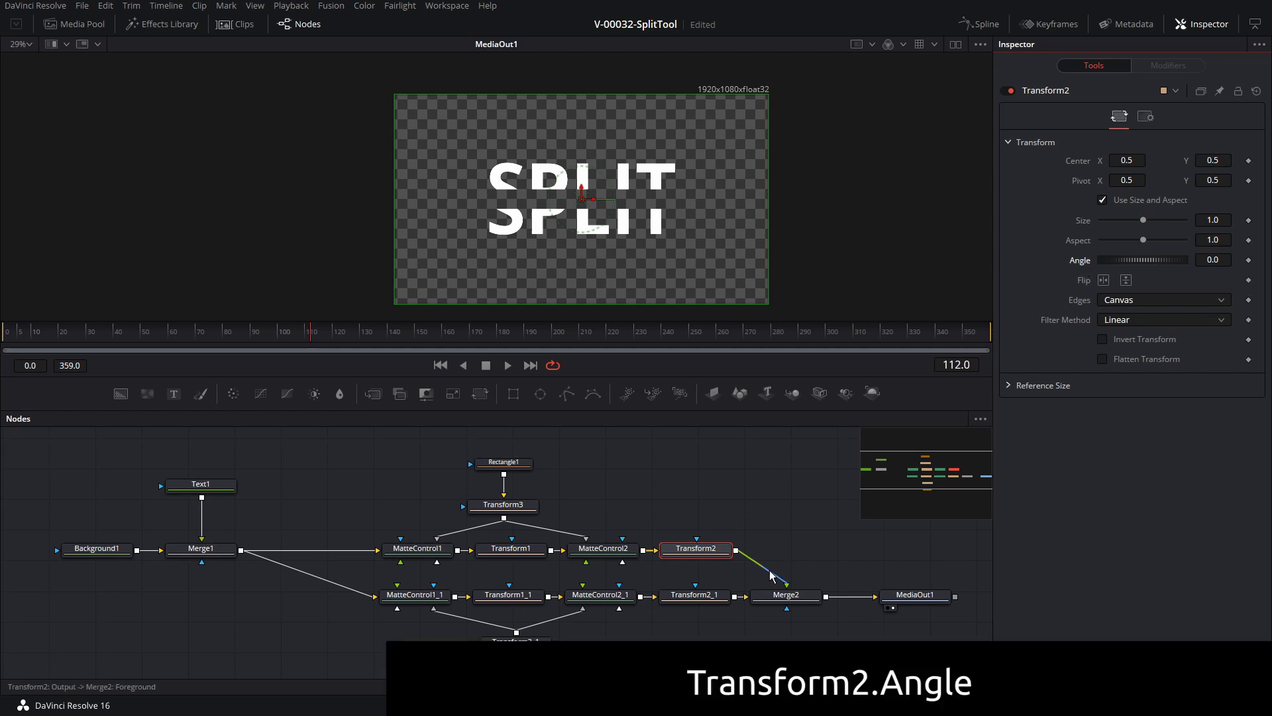
Step: Add the expression Transform2.Angle to Transform2_1's Angle and test it by rotating Transform2 to about 7.8
click(695, 595)
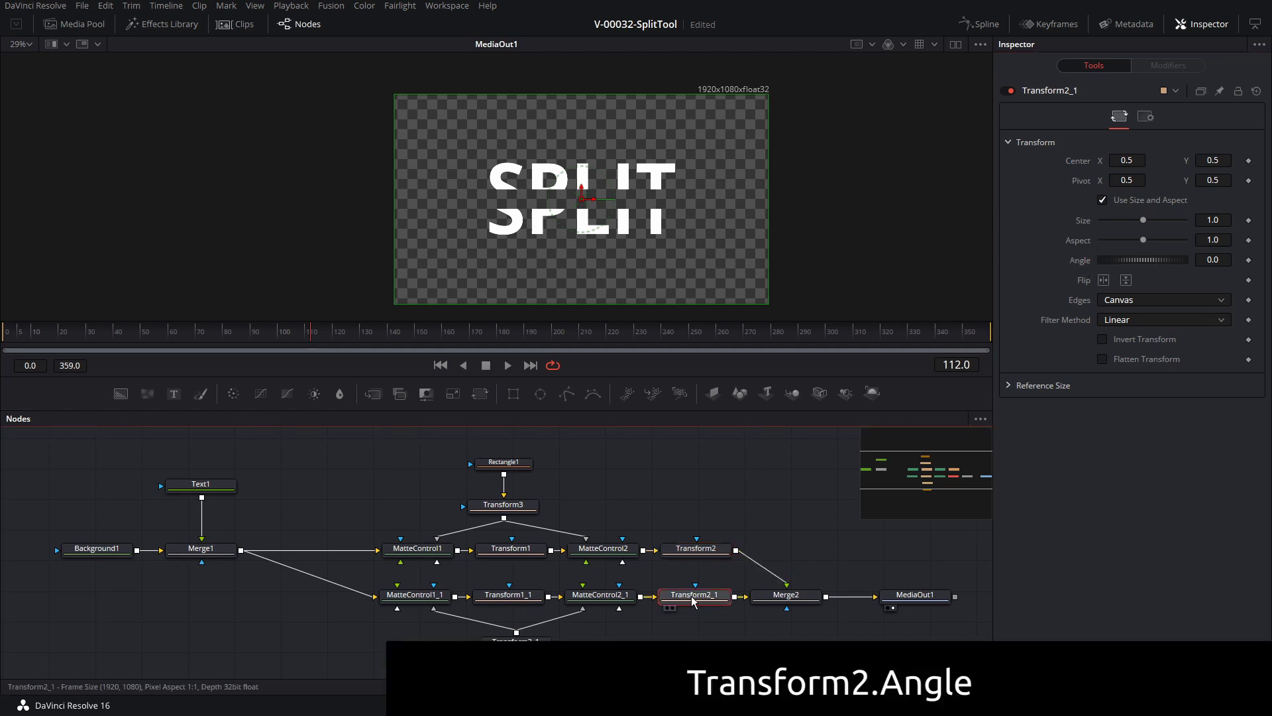
right_click(1079, 263)
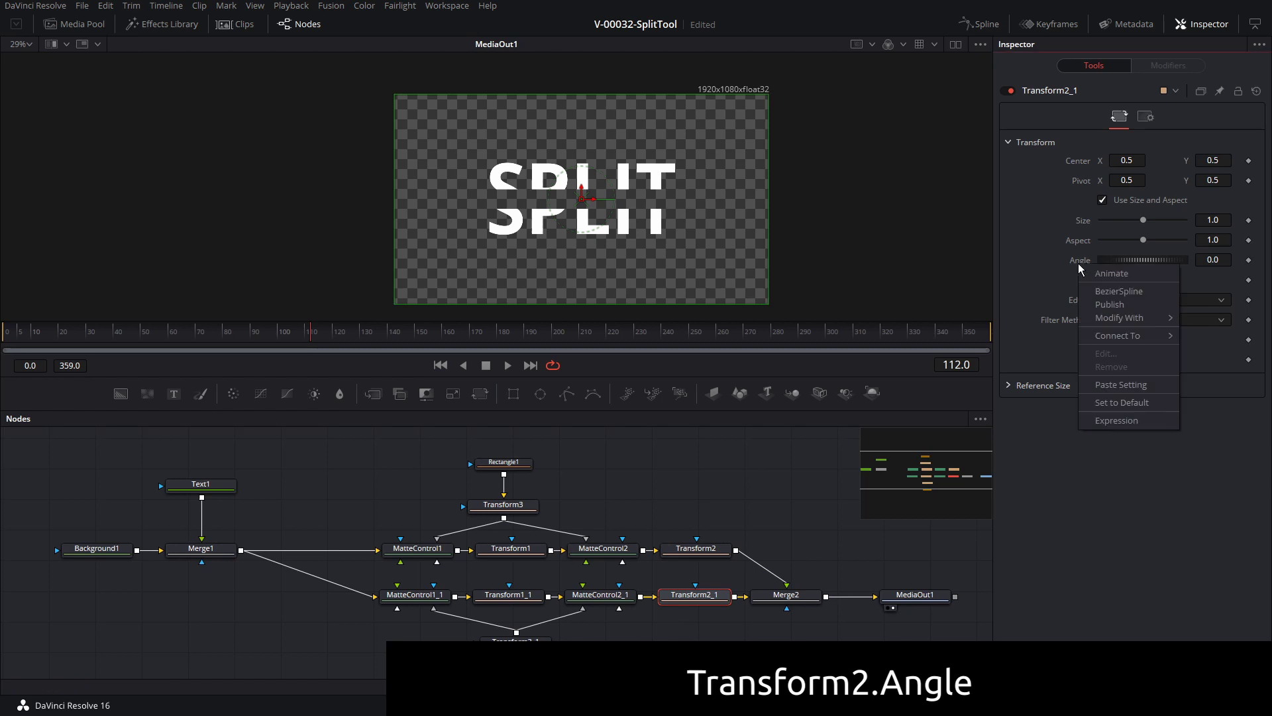
click(1116, 420)
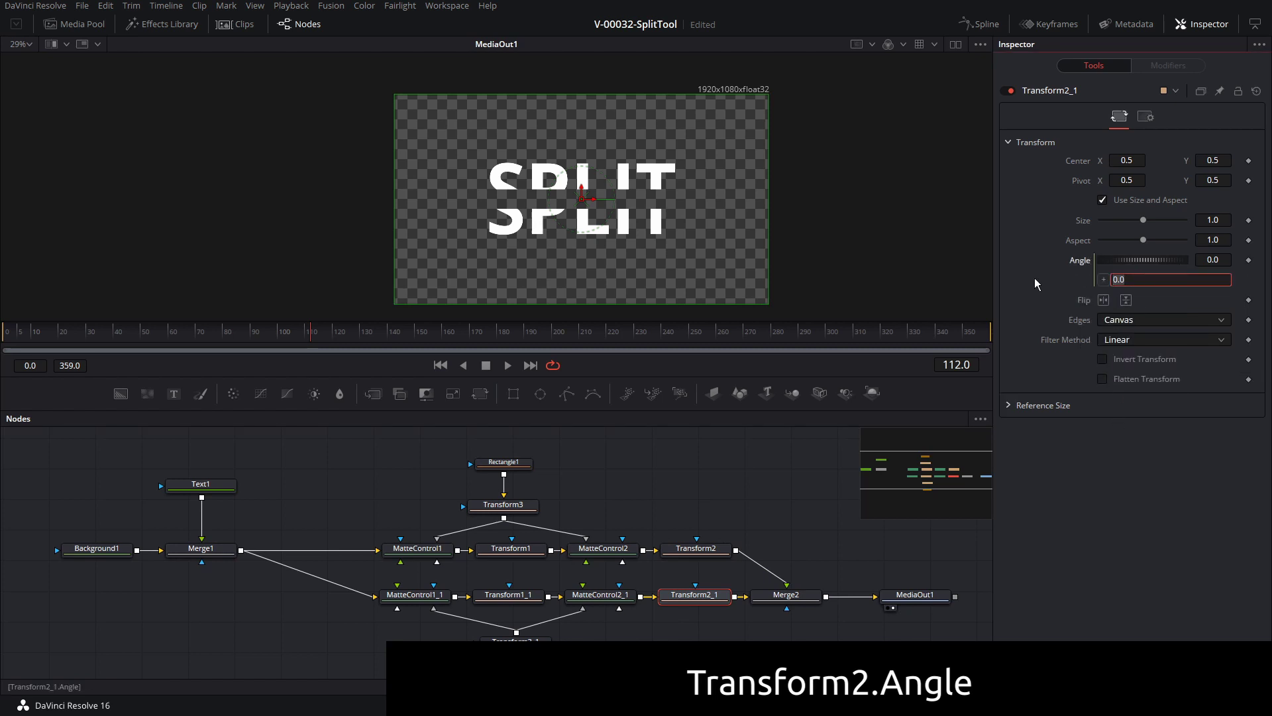
text(Transform2.Angle)
key(Return)
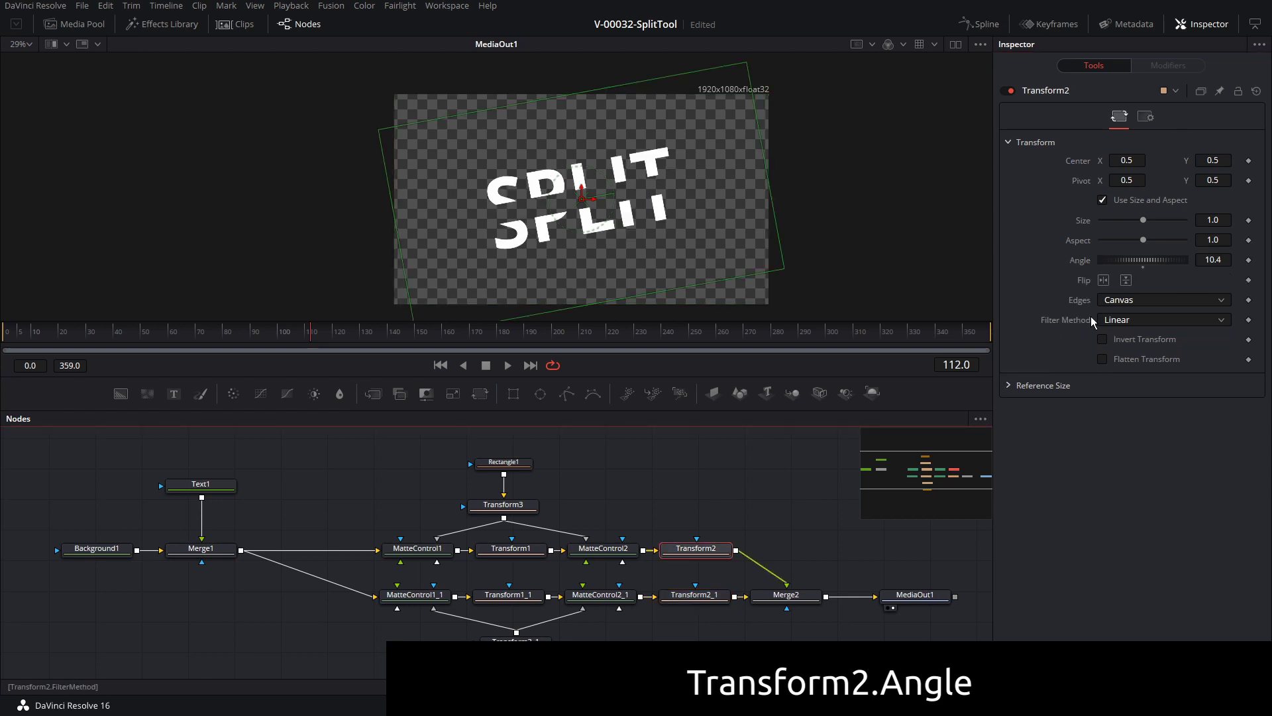
mouse_move(1137, 260)
mouse_down()
mouse_move(1149, 260)
mouse_move(1135, 257)
mouse_up()
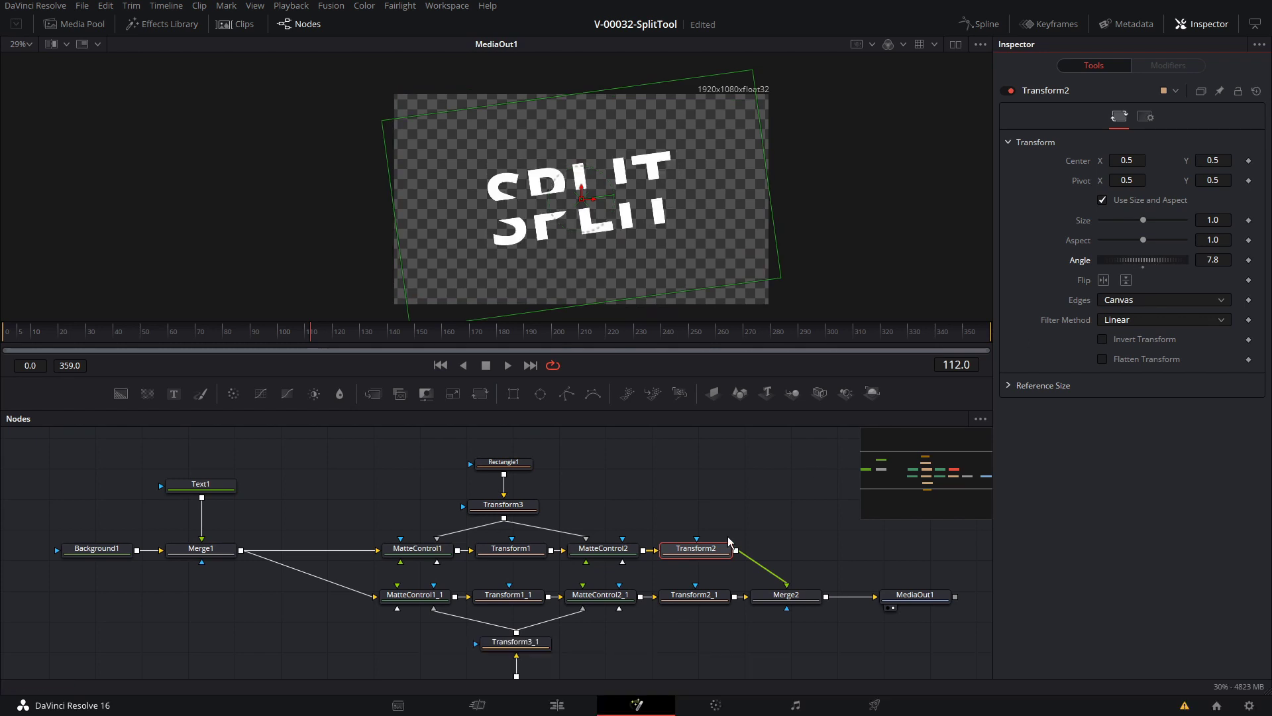
Step: Change Transform2_1's Angle expression to Transform2.Angle*-1 and set Transform2's Angle to about -7.8
click(693, 594)
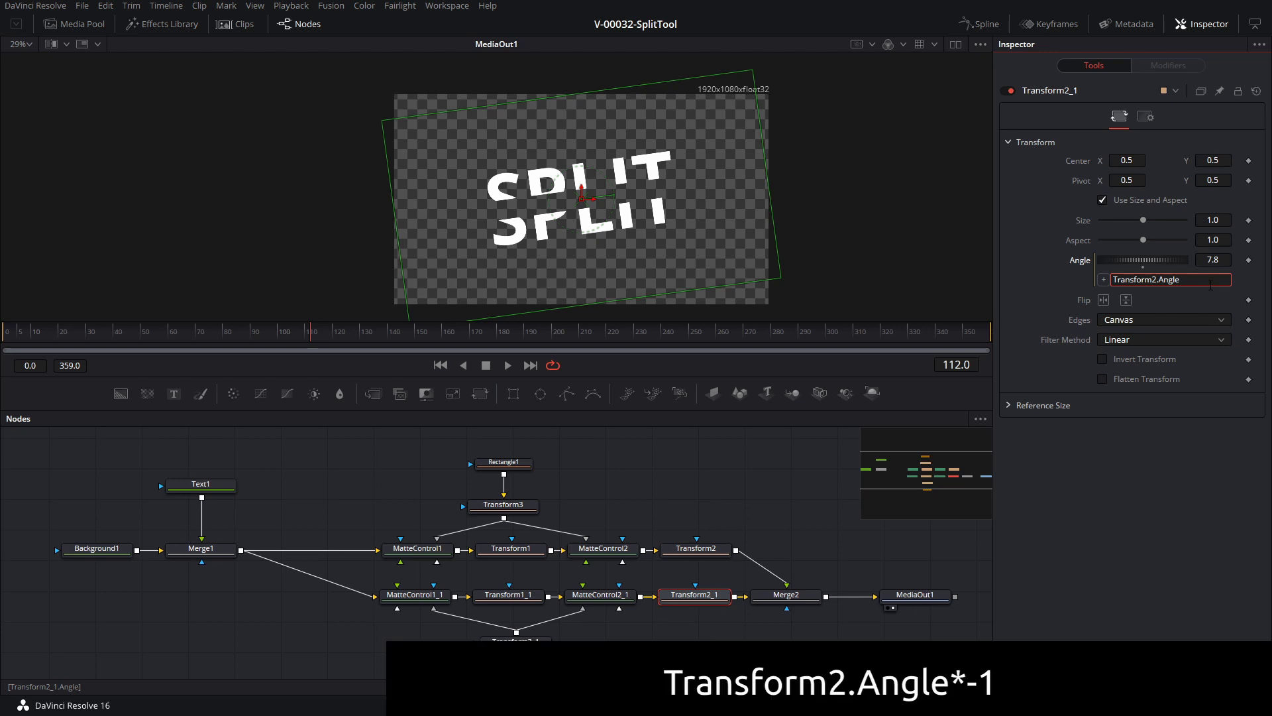
click(696, 548)
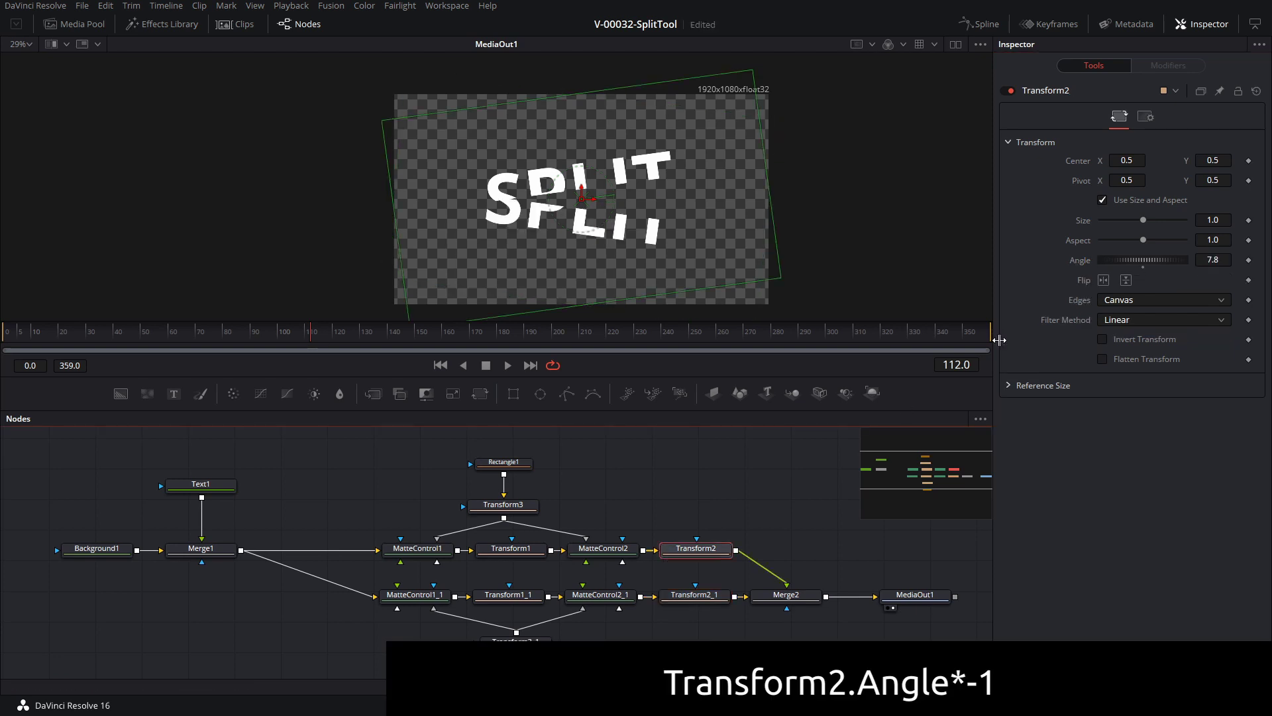
mouse_move(1155, 261)
mouse_down()
mouse_move(1104, 256)
mouse_move(1176, 261)
mouse_up()
Step: Add the expression 2-Transform2.Size to Transform2_1's Size and test it by adjusting Transform2's Size
click(694, 595)
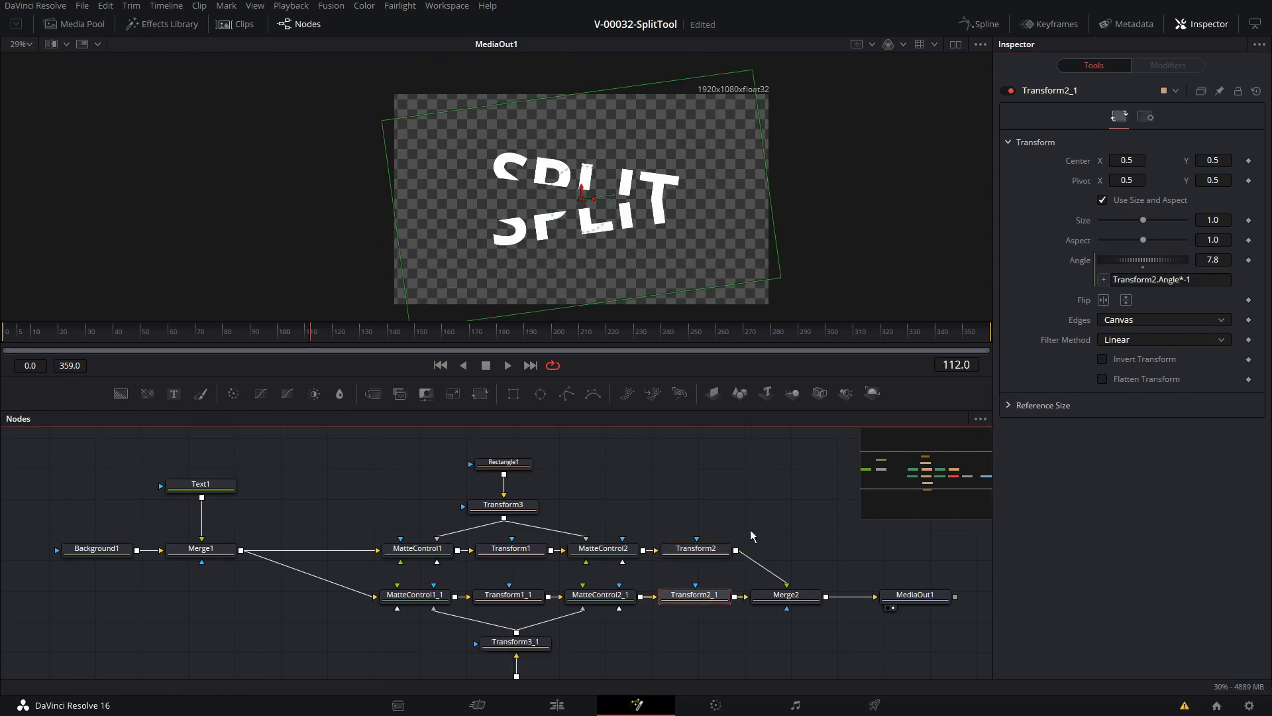
right_click(1082, 224)
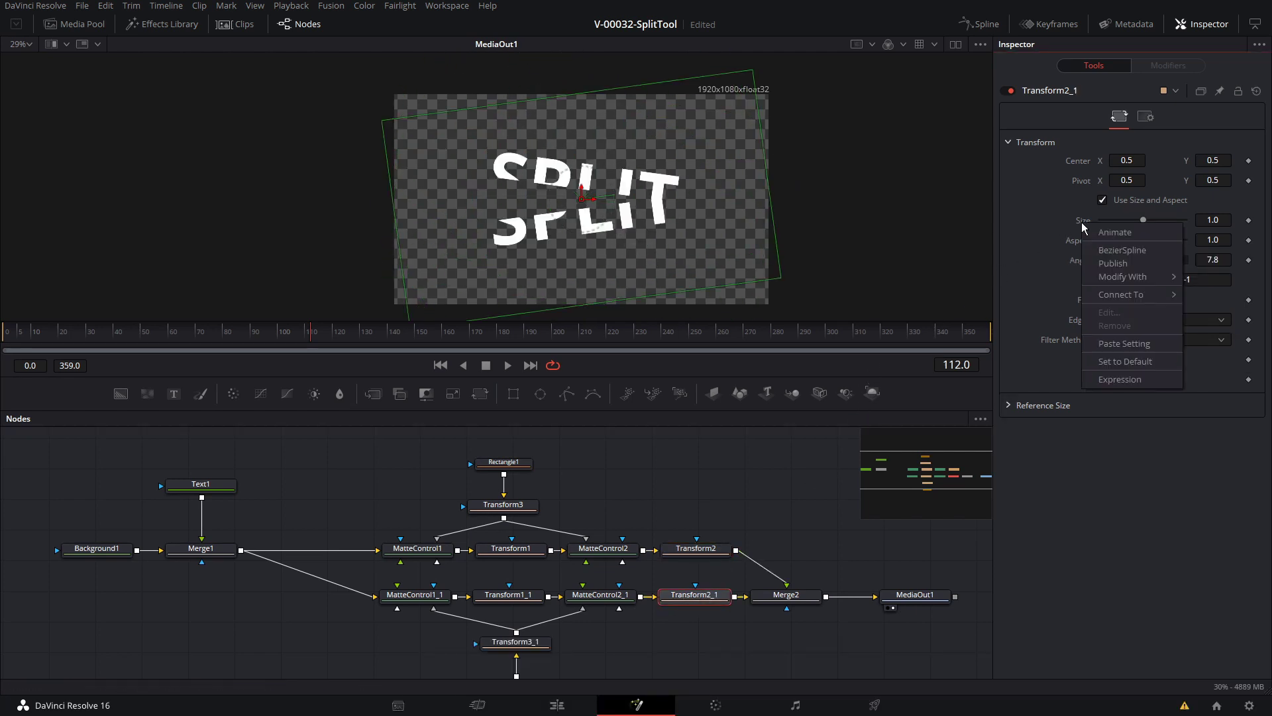
click(1101, 378)
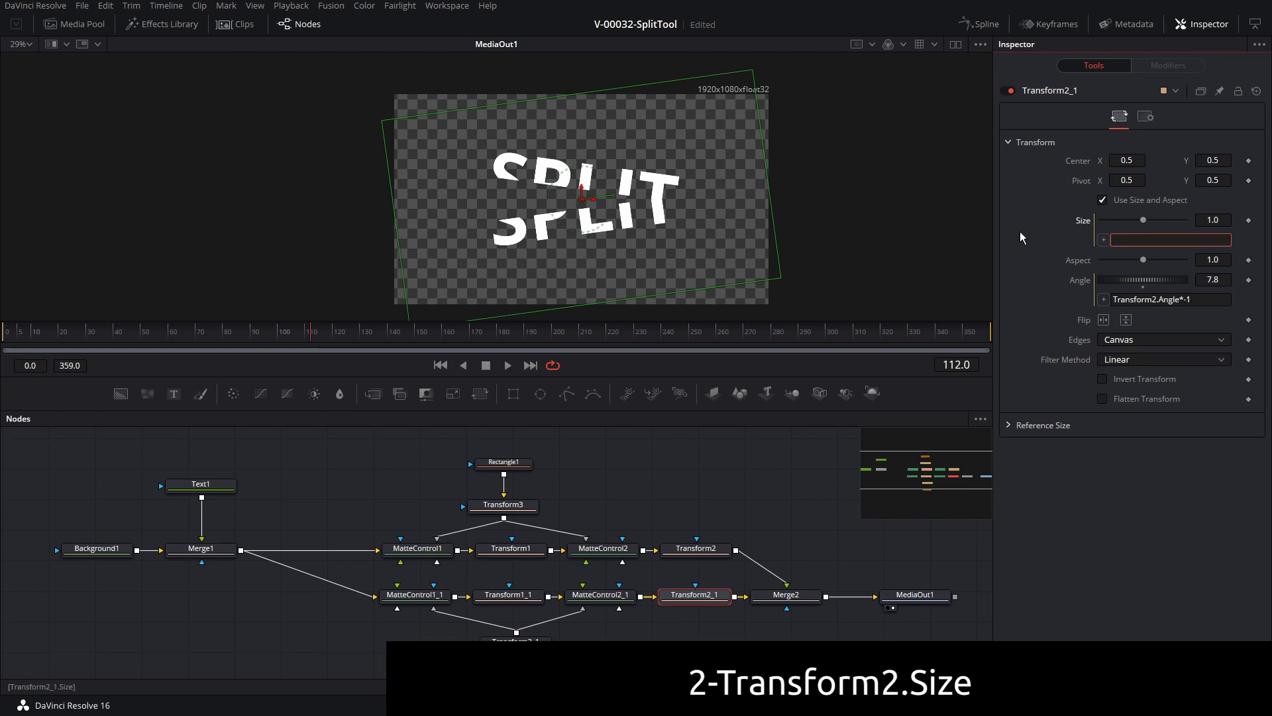
text(2-Transform2.Size)
key(Return)
click(686, 551)
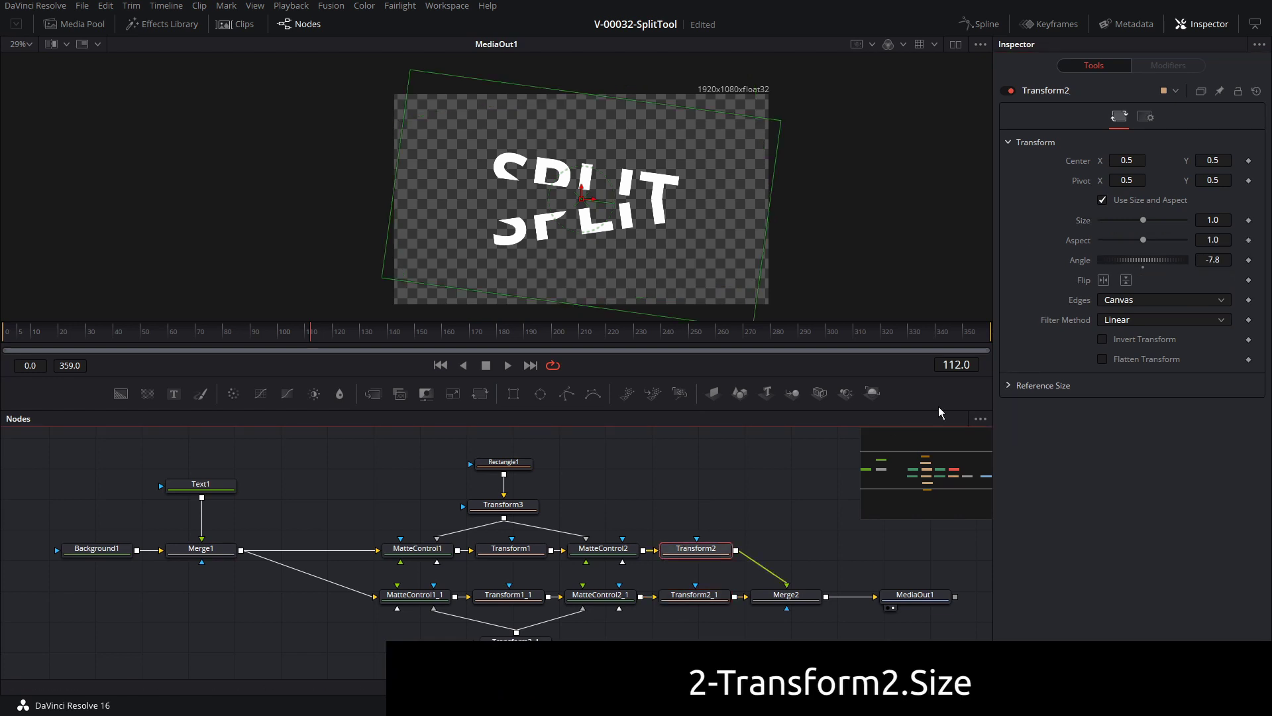
drag(1145, 222, 1141, 223)
Step: Move MediaOut1 farther from Merge2 and insert a Transform node between them
click(771, 581)
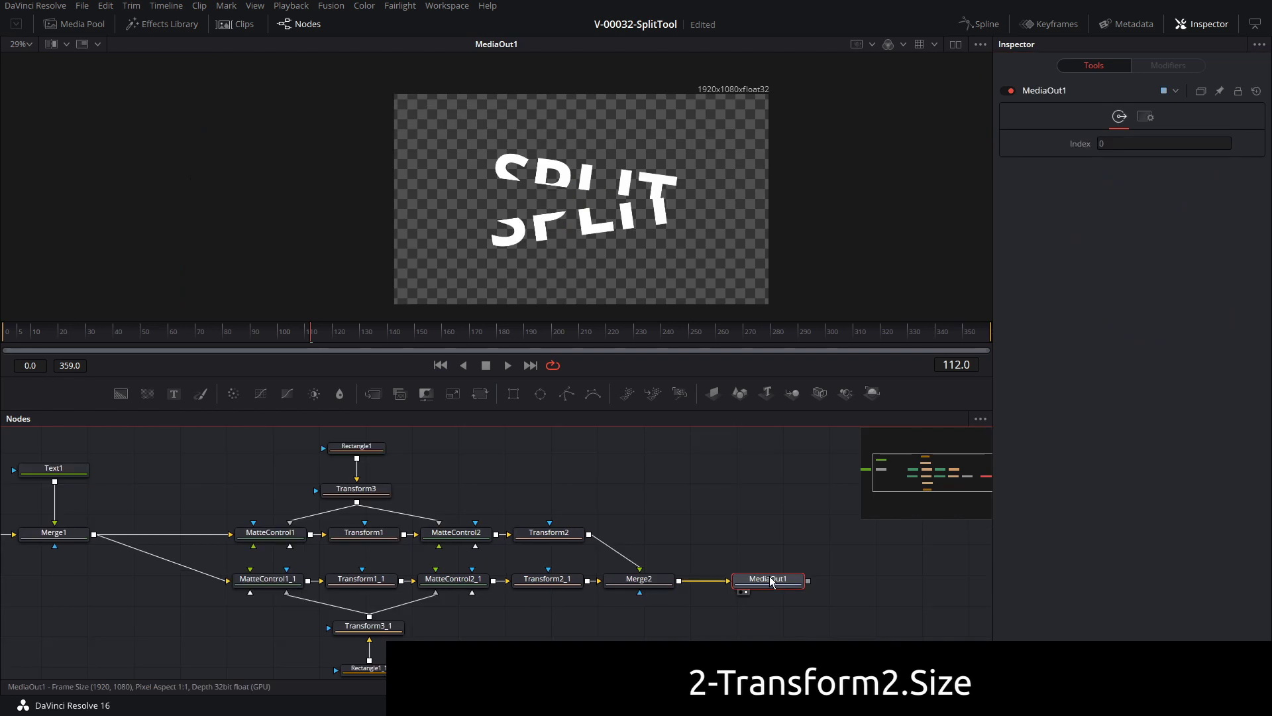
drag(771, 582, 872, 581)
click(634, 583)
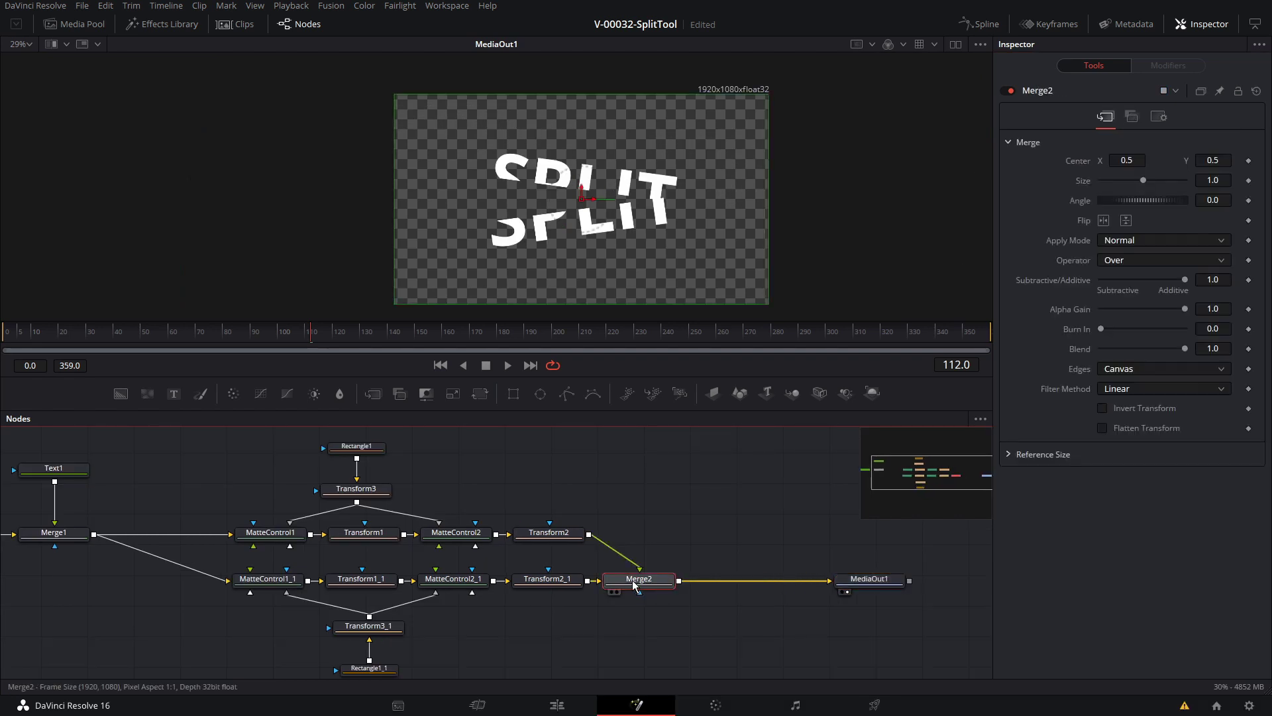
click(479, 396)
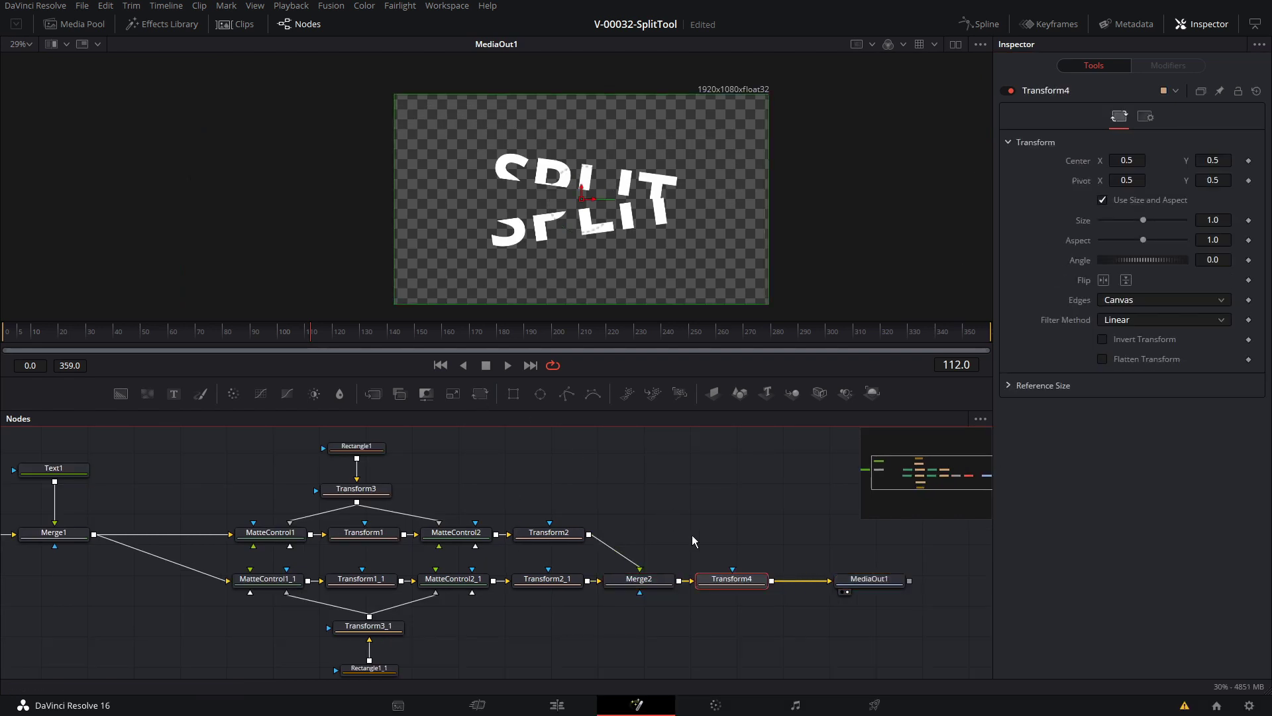
Step: Rotate, rescale and reposition the whole split text with Transform4's Angle, Size and Center
drag(1159, 261, 1174, 261)
mouse_move(1143, 219)
mouse_down()
mouse_move(1128, 220)
mouse_move(1142, 219)
mouse_up()
mouse_move(581, 198)
mouse_down()
mouse_move(556, 199)
mouse_move(573, 199)
mouse_up()
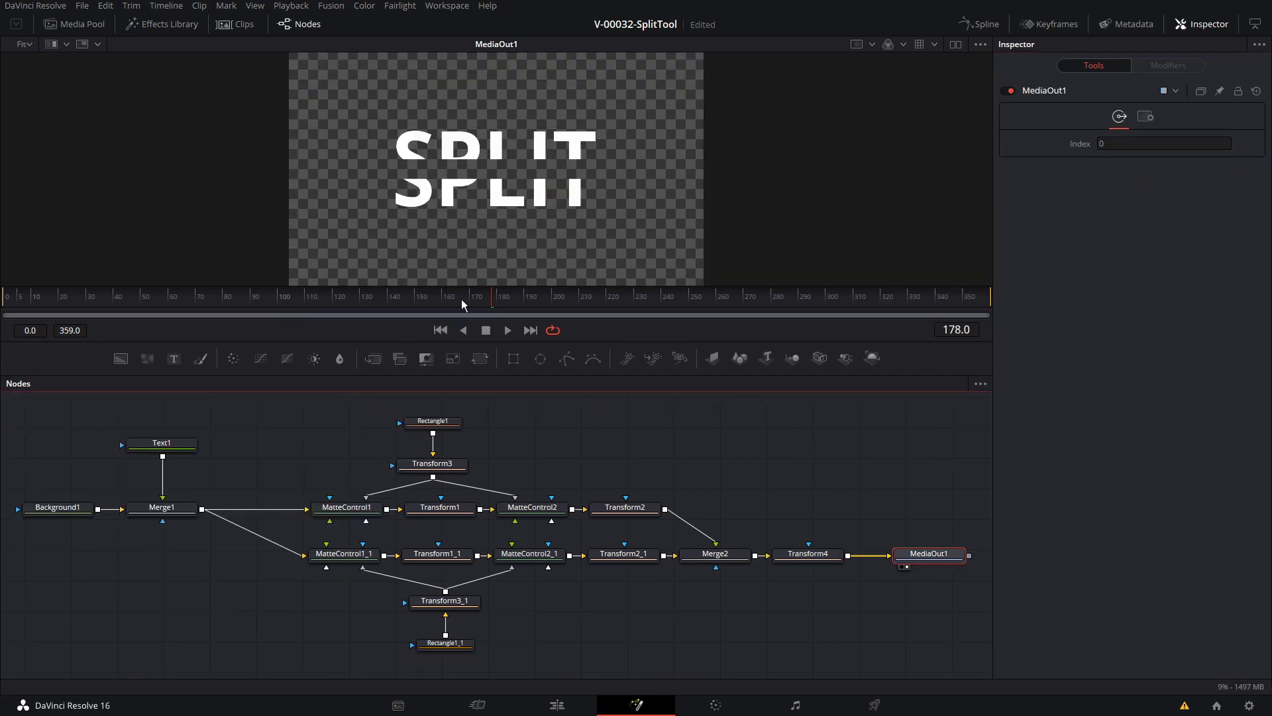
Step: Set Transform3's Angle to about -15.7 and publish that Angle parameter
click(431, 468)
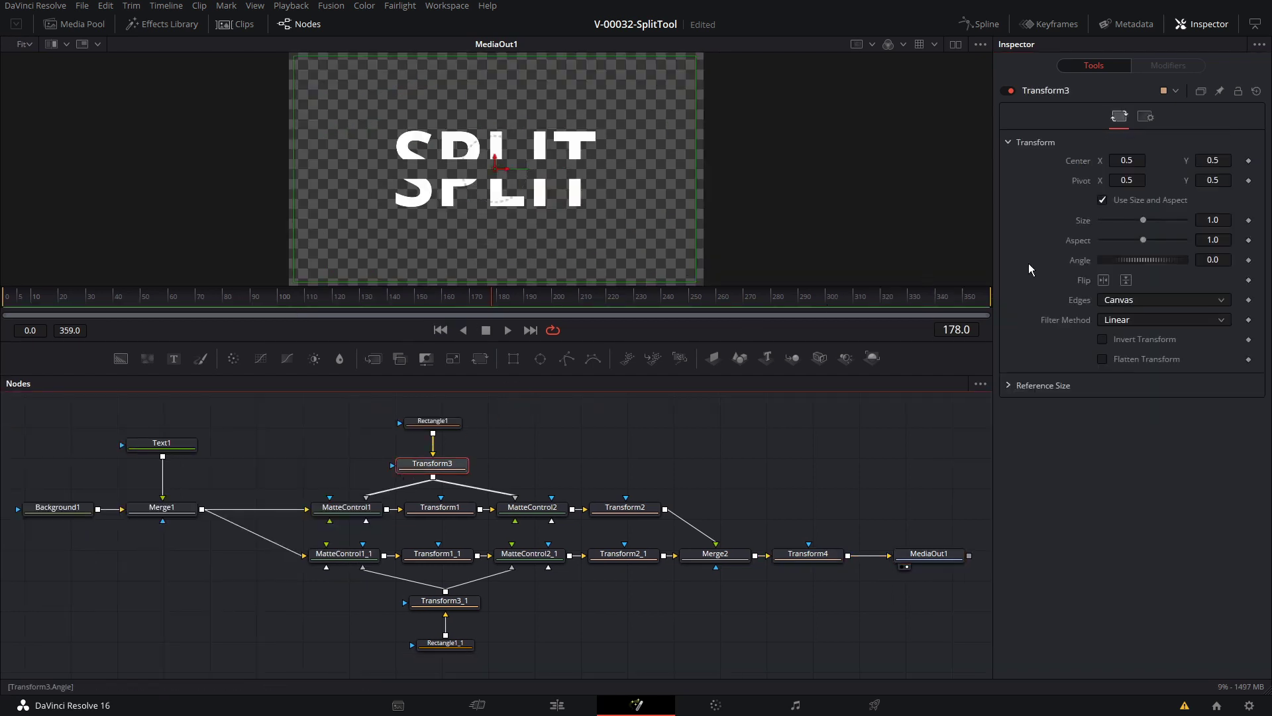
mouse_move(1128, 259)
mouse_down()
mouse_move(1140, 260)
mouse_move(1124, 260)
mouse_up()
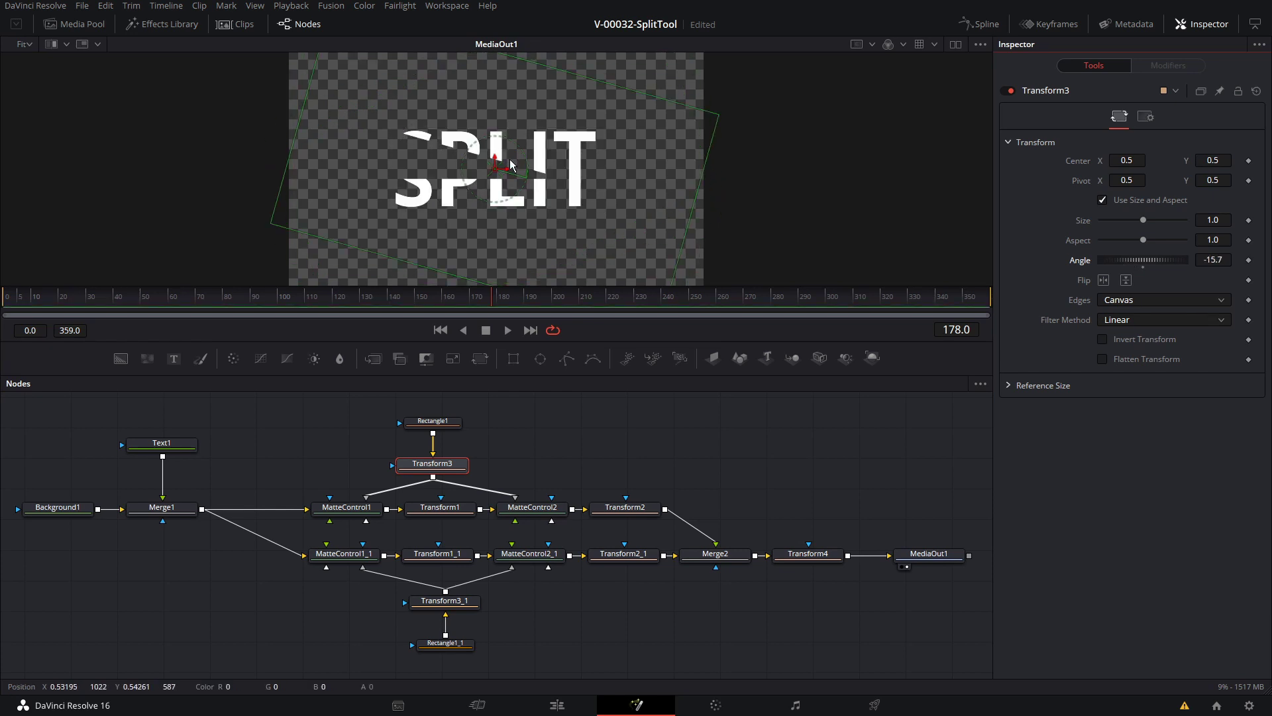
right_click(1081, 263)
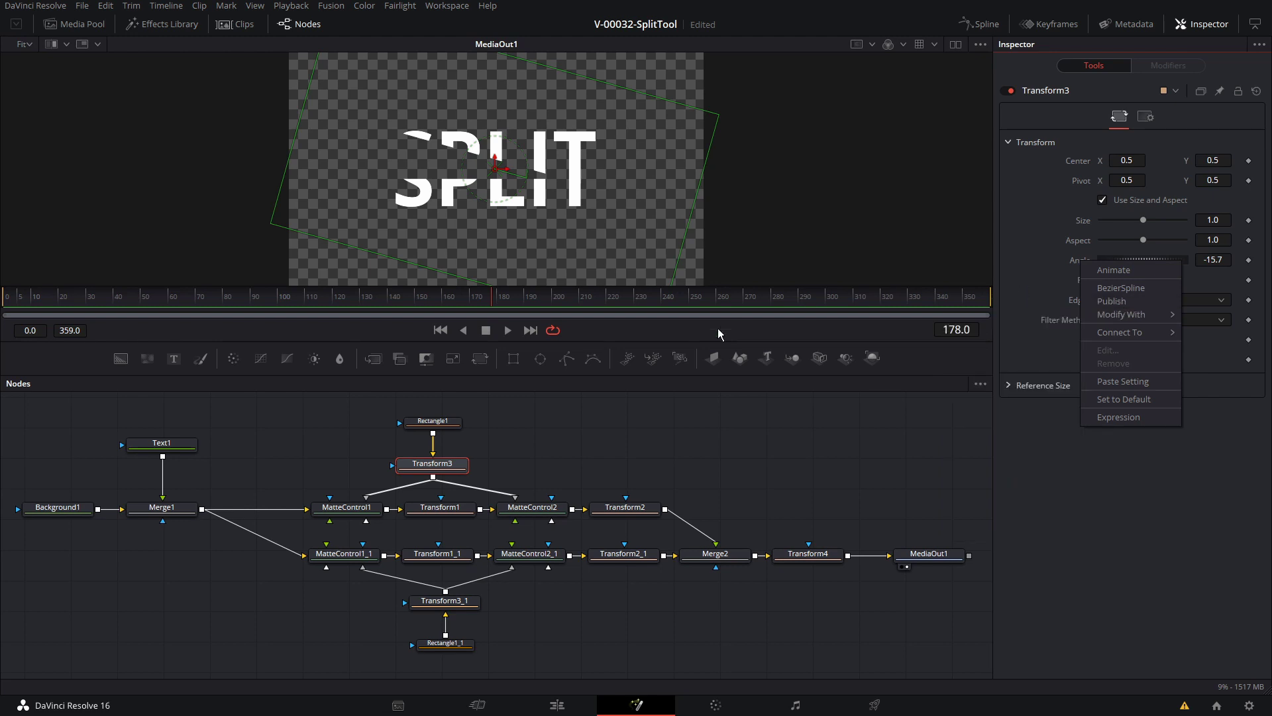
click(1120, 289)
Step: Connect Transform3_1's Angle to Transform3's published Angle and rotate it to test the linked masks
click(444, 605)
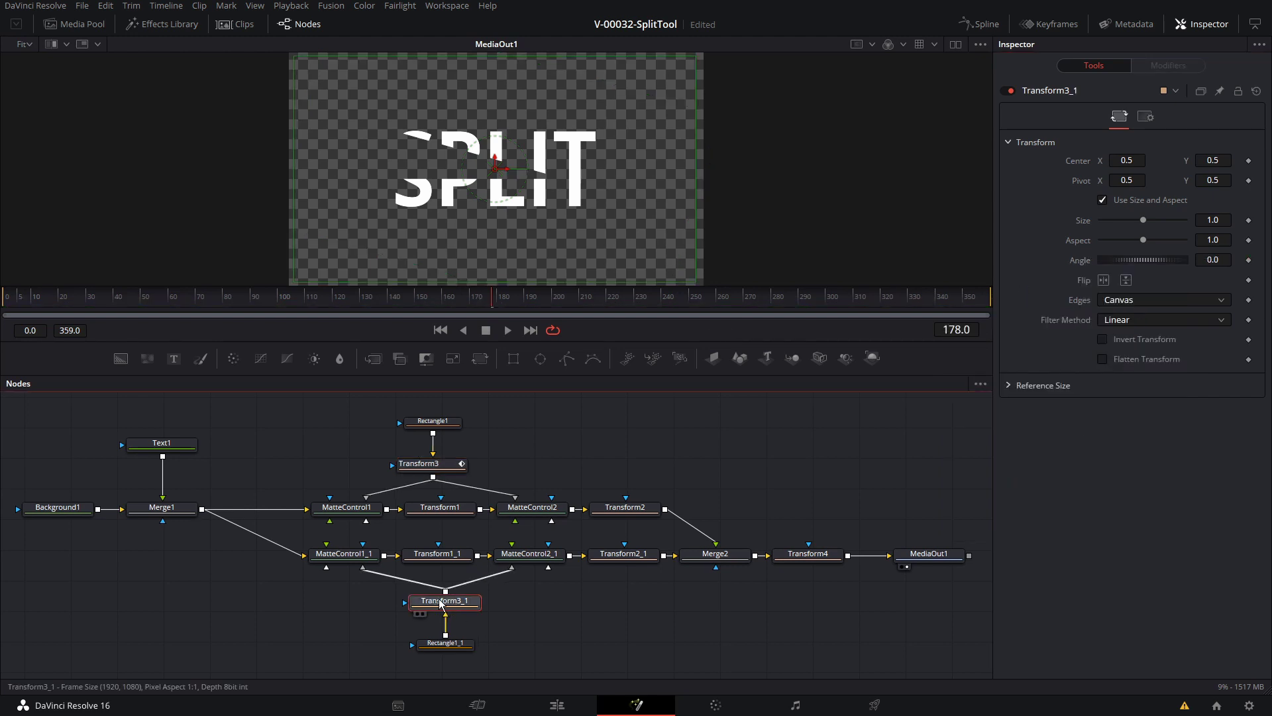
right_click(1079, 263)
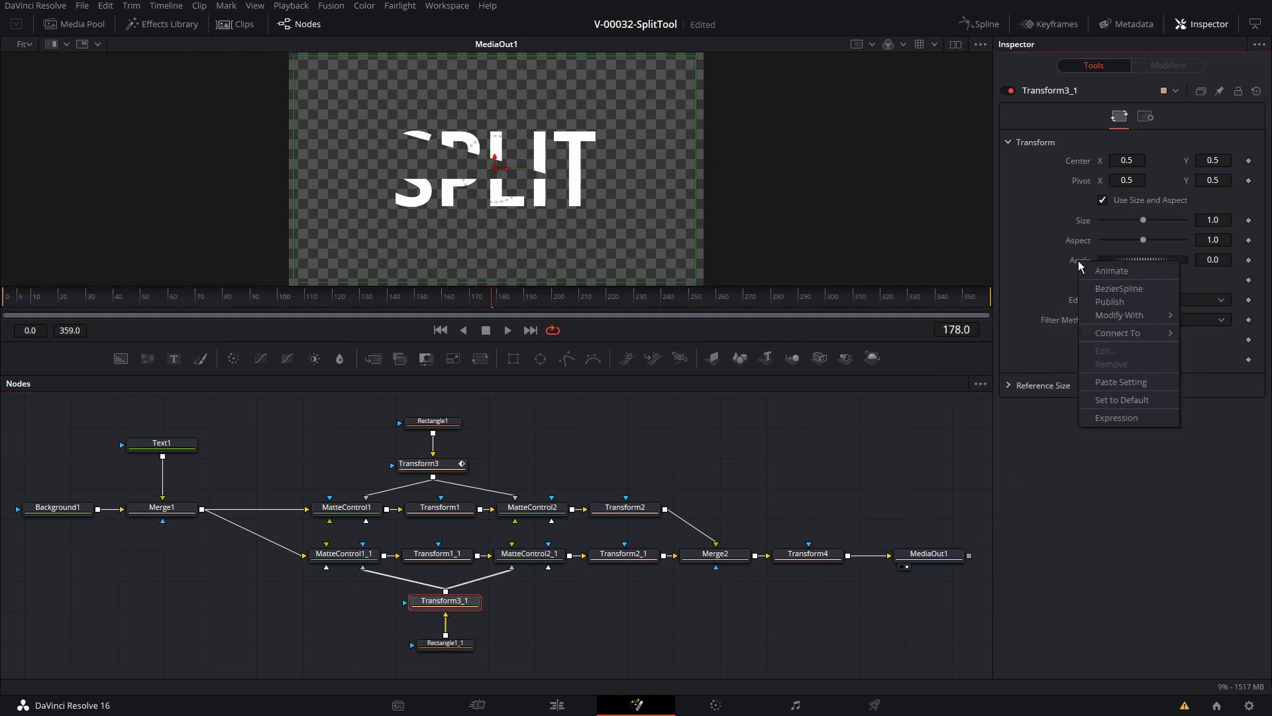
mouse_move(1118, 334)
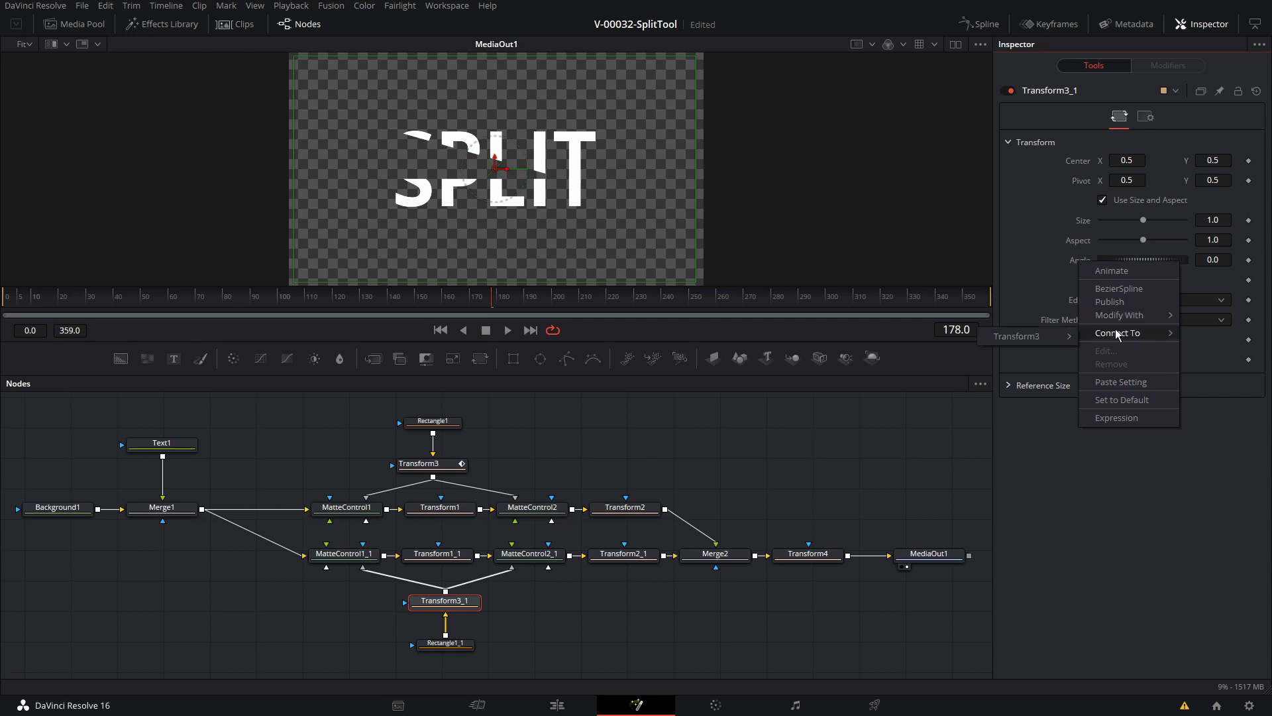
click(1041, 335)
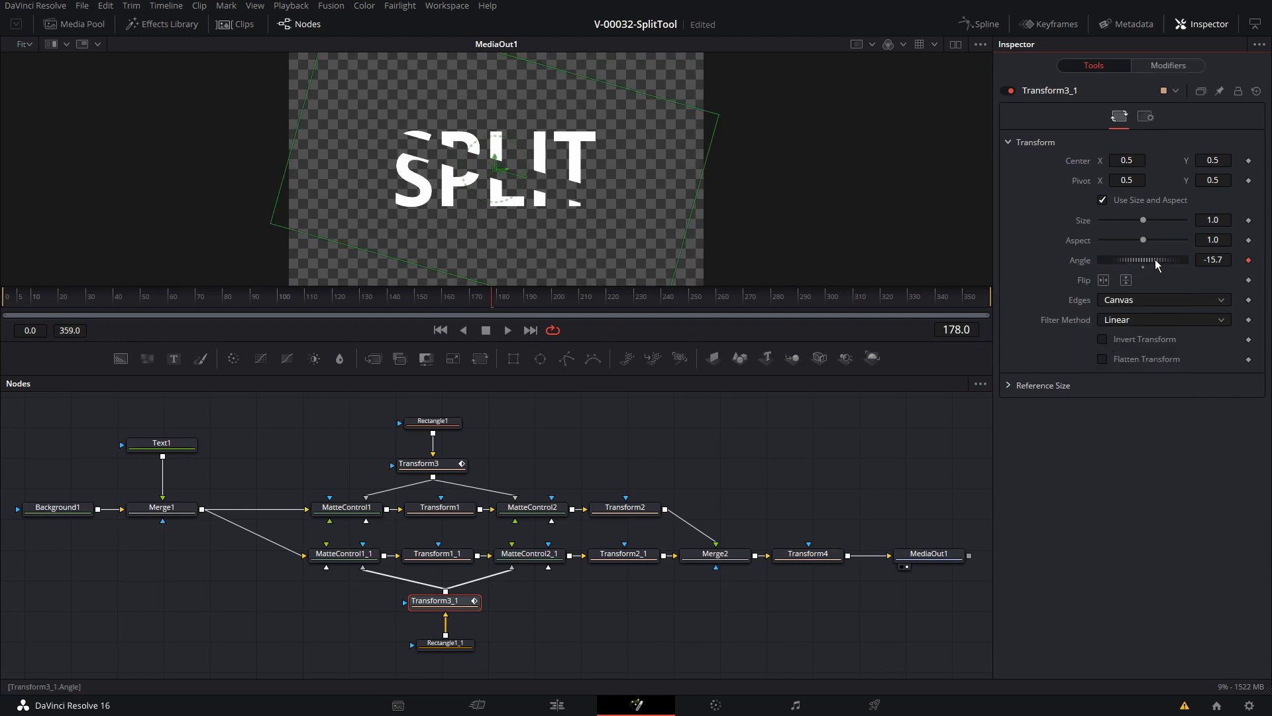
mouse_move(1158, 261)
mouse_down()
mouse_move(1135, 264)
mouse_move(1152, 263)
mouse_up()
Step: Set Transform2's Size to about 1.06 and shift Transform1's Center X to offset the two text halves sideways
click(440, 507)
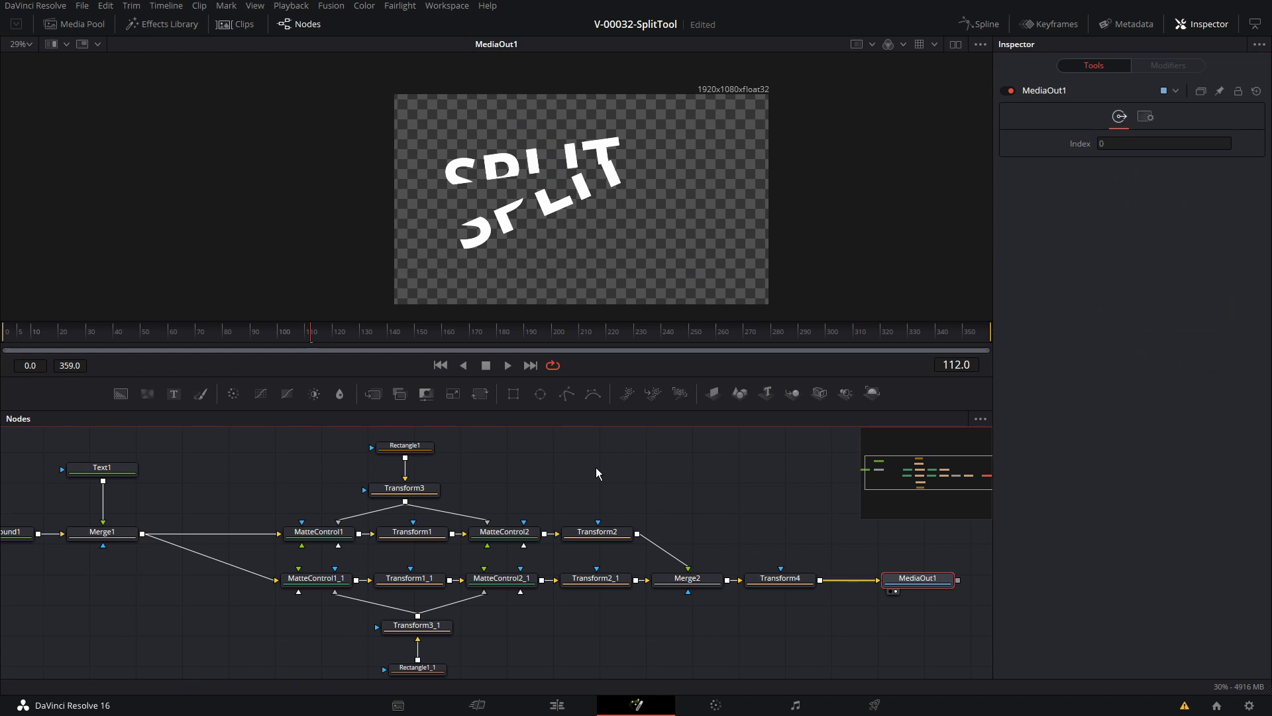
click(598, 532)
drag(1145, 223, 1143, 221)
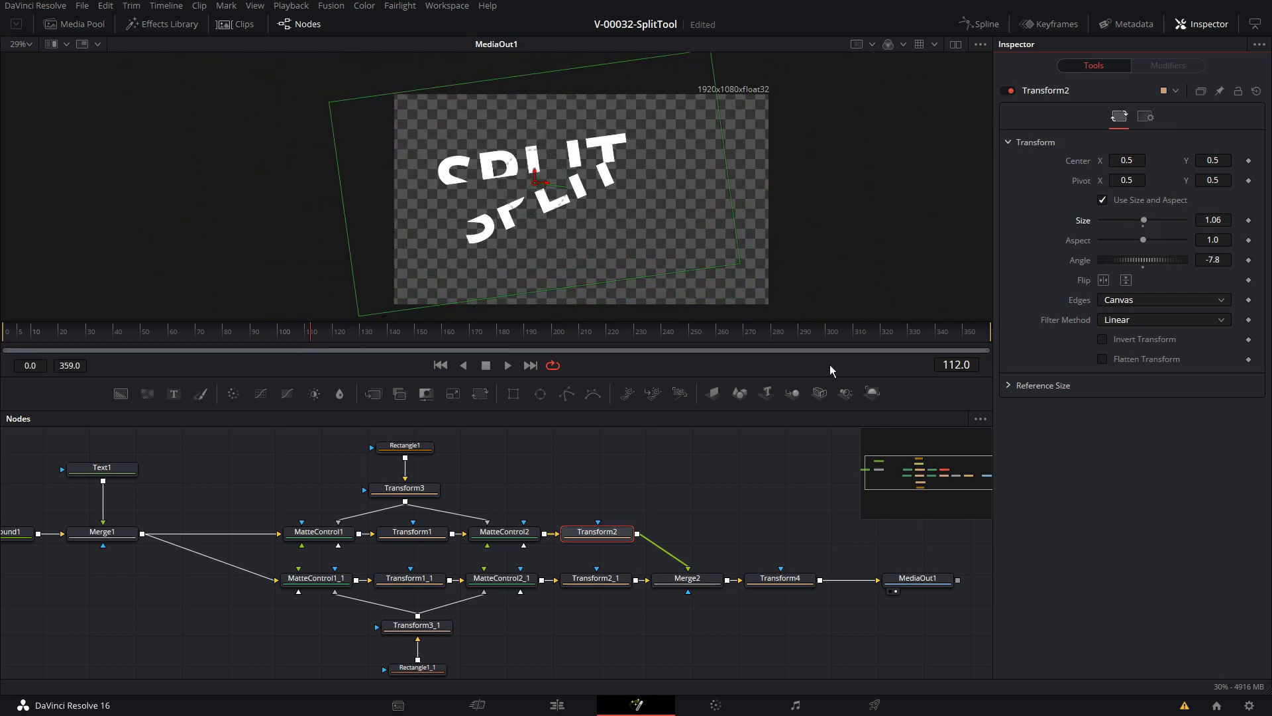
click(437, 530)
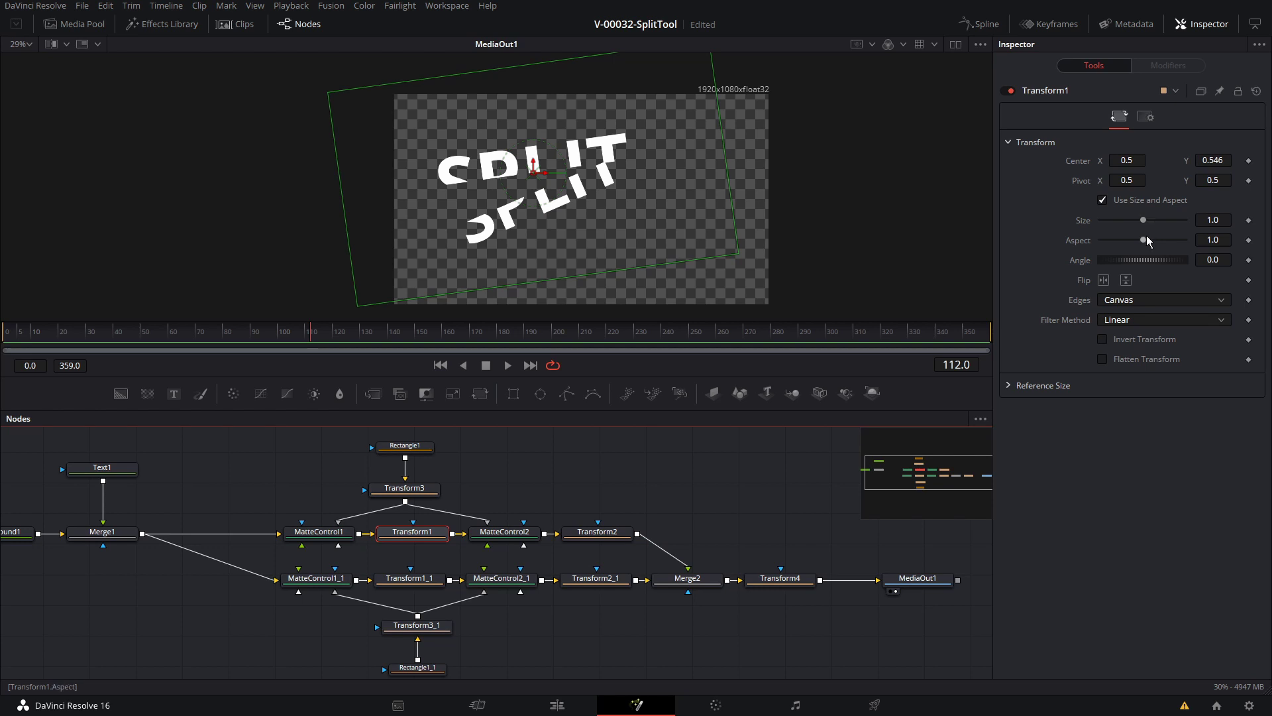
drag(1131, 173, 1159, 174)
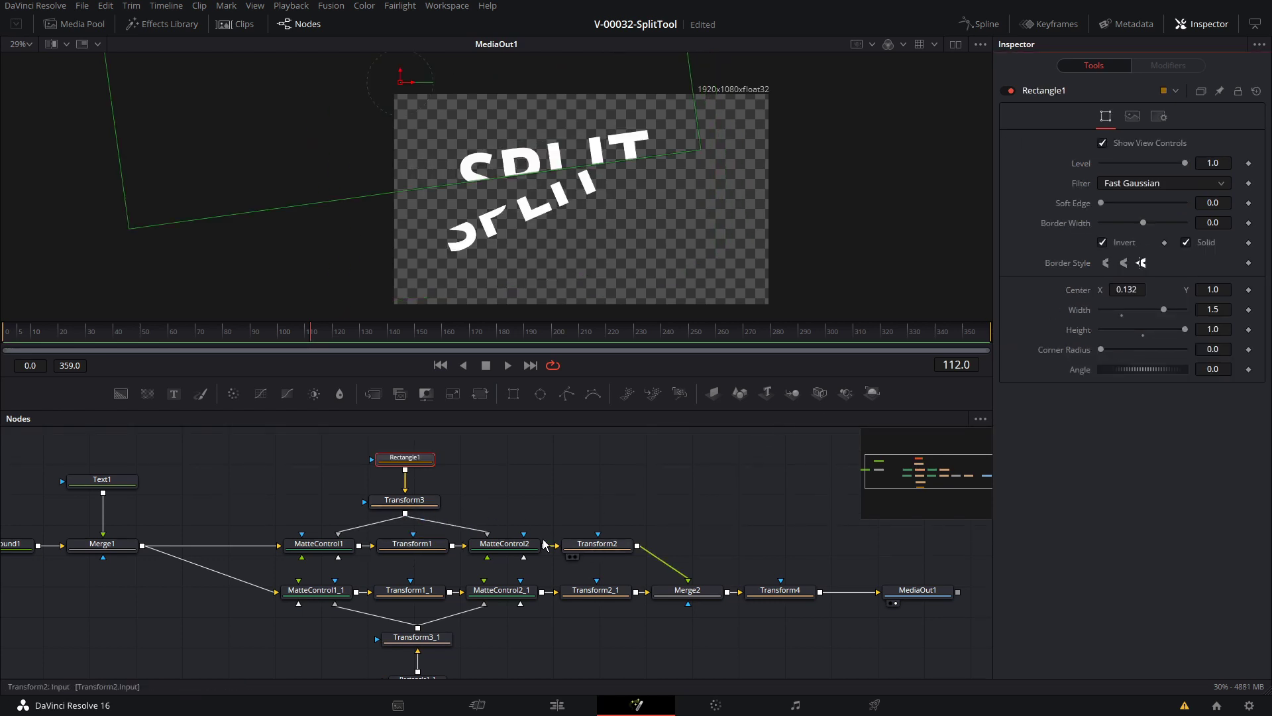
click(407, 498)
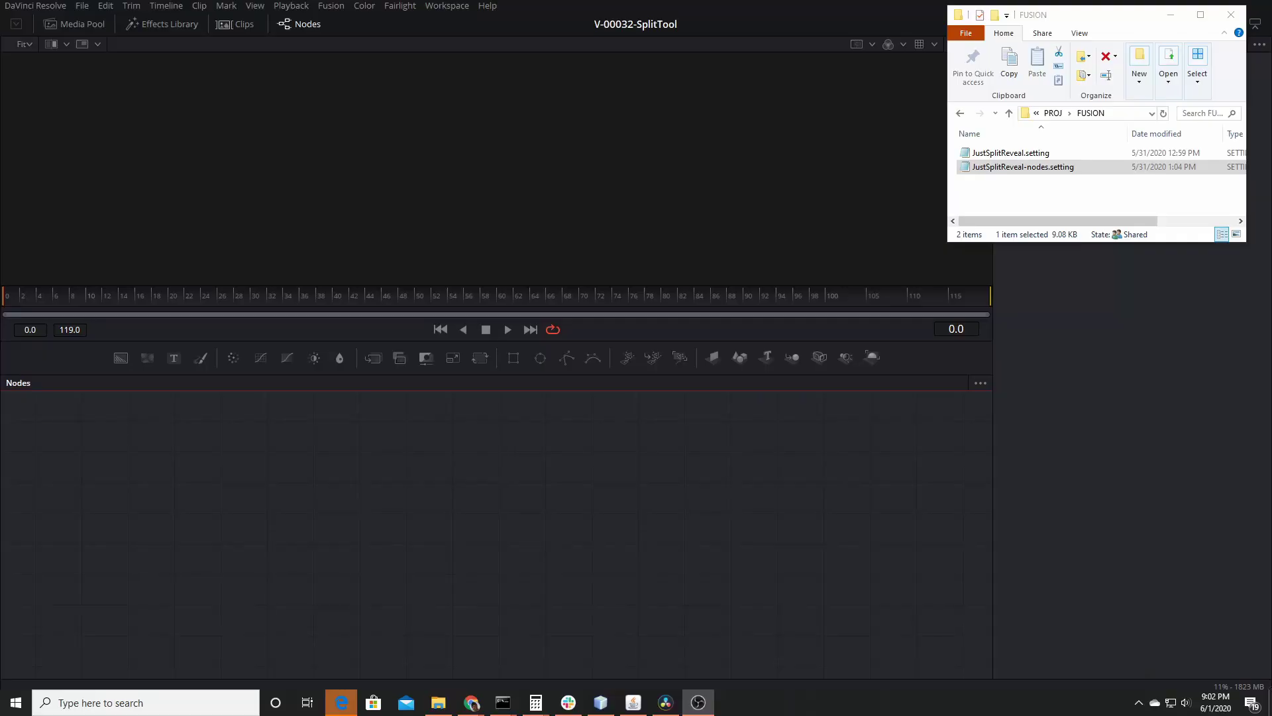
Step: Load JustSplitReveal-nodes.setting into the empty node graph and show MediaOut1 in the viewer
drag(999, 169, 471, 520)
click(841, 556)
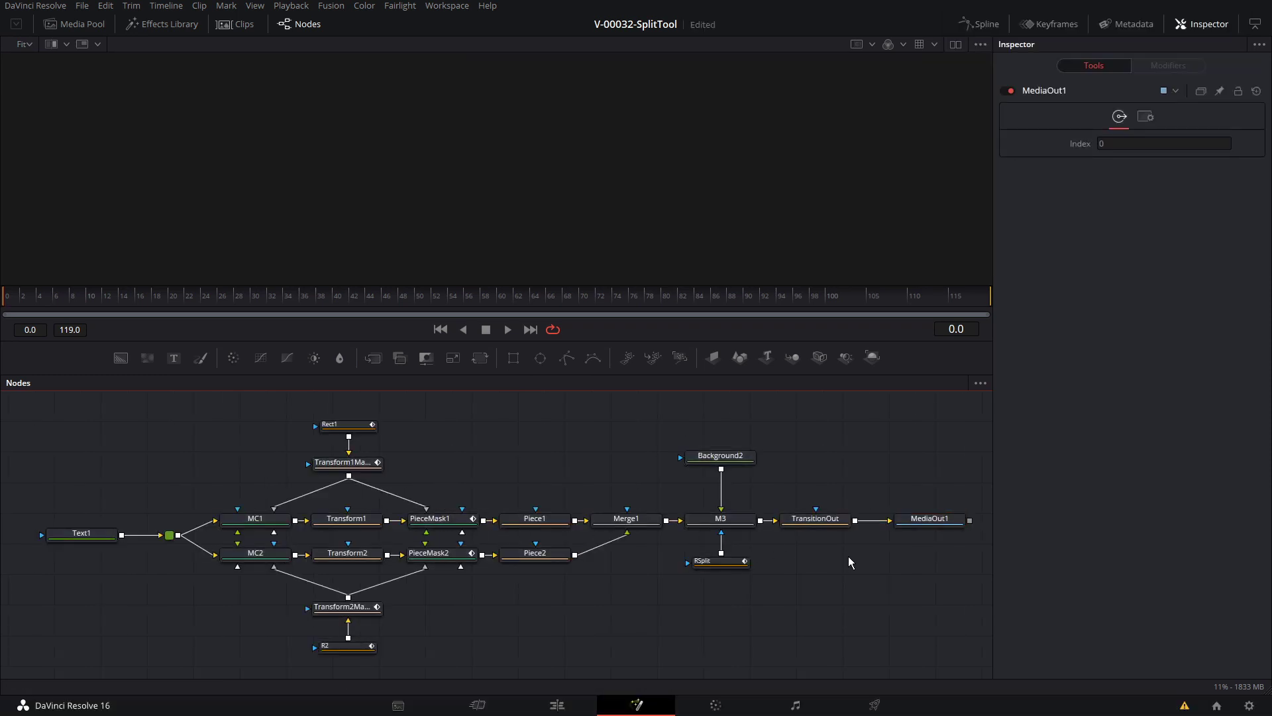
click(908, 531)
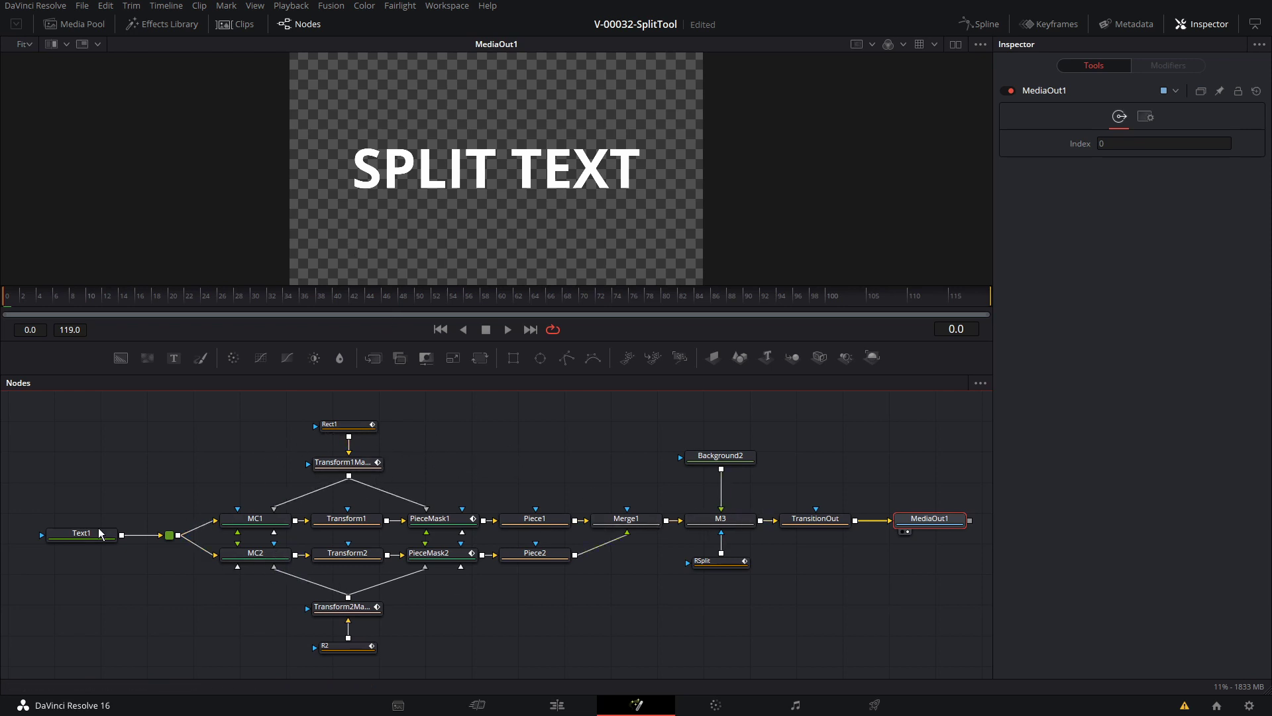
Step: Move Text1 farther from PipeRouter1, then select the router and the Background2, M3 and RSplit group to examine them
drag(98, 538, 80, 494)
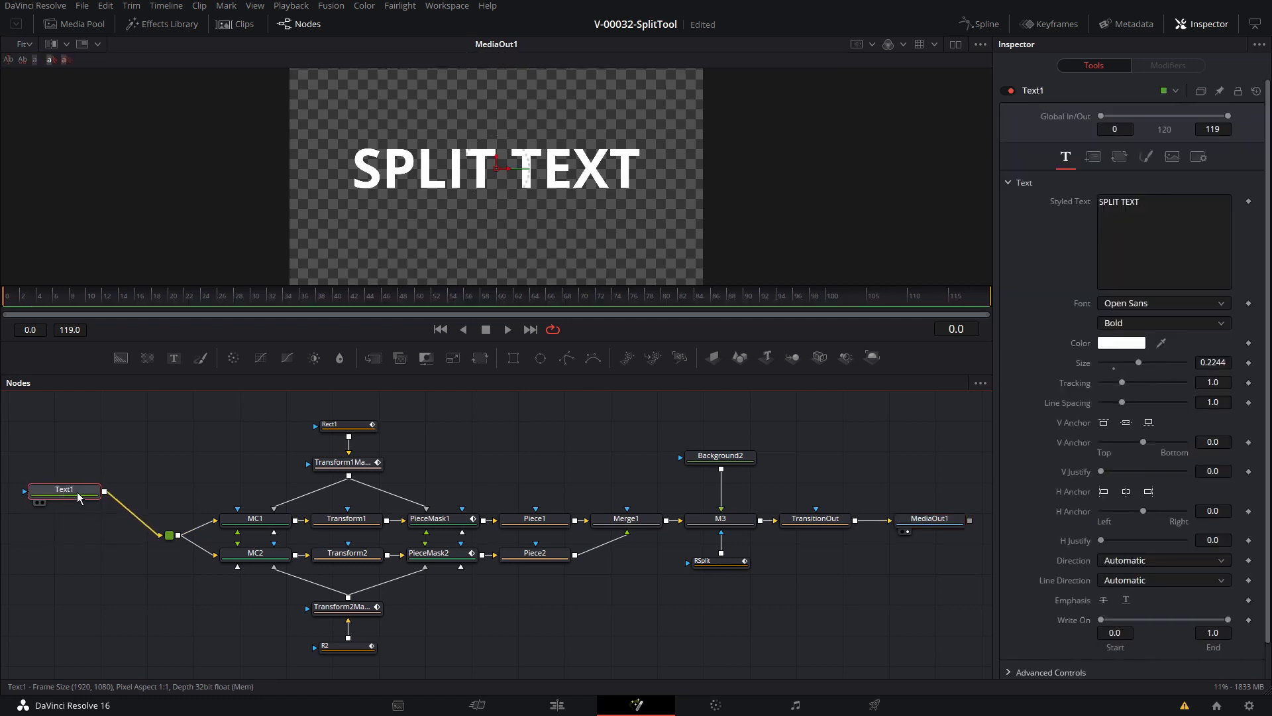
click(169, 536)
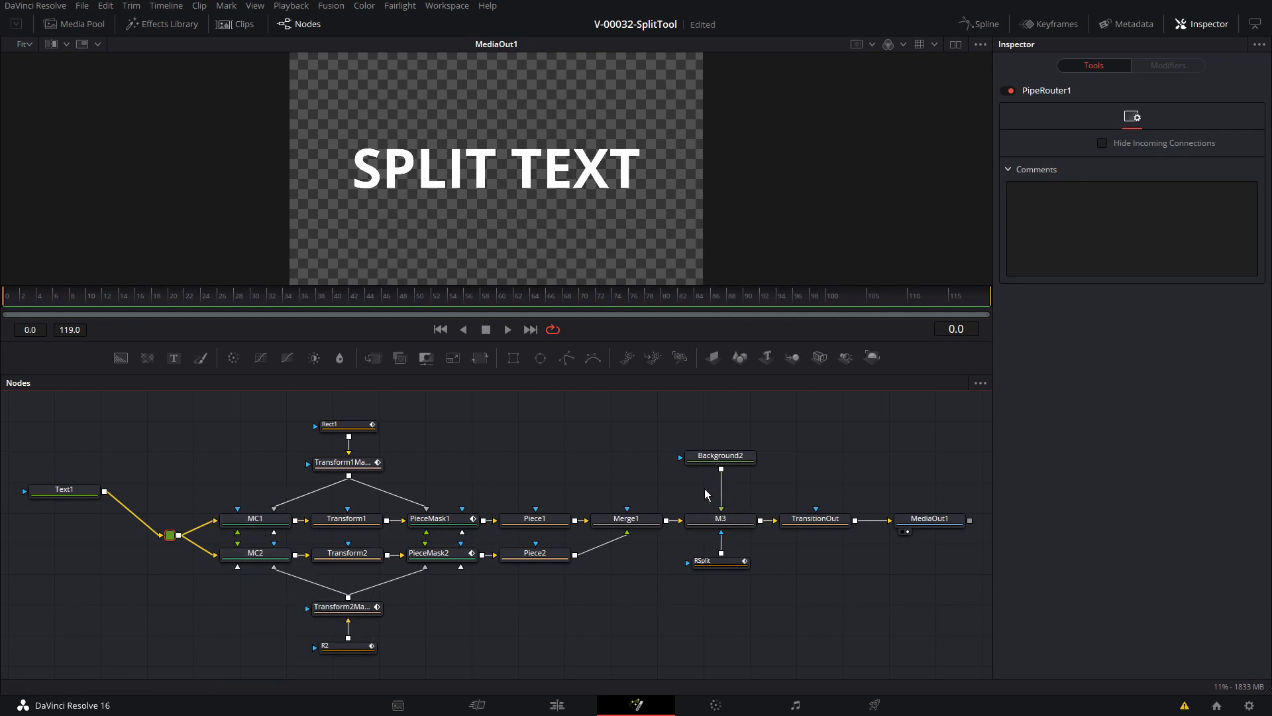
drag(698, 432, 742, 607)
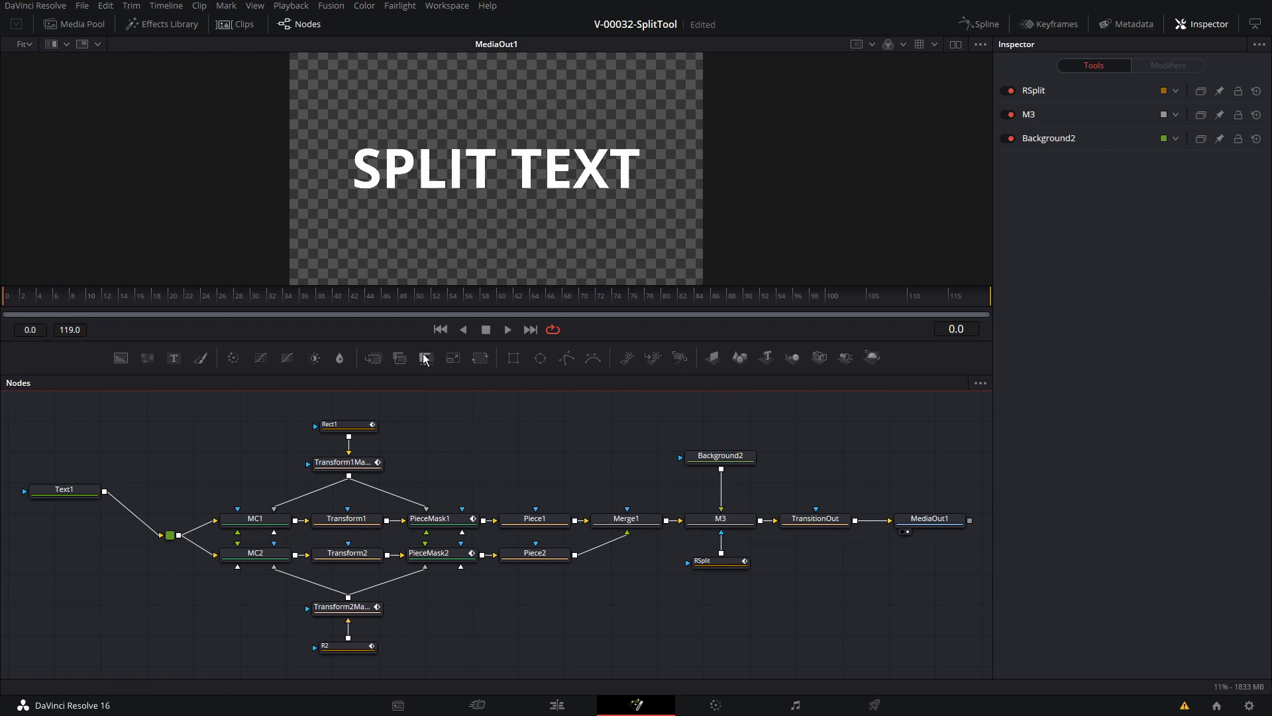
Step: Set Transform1's custom Split Y control to about -0.19
click(350, 517)
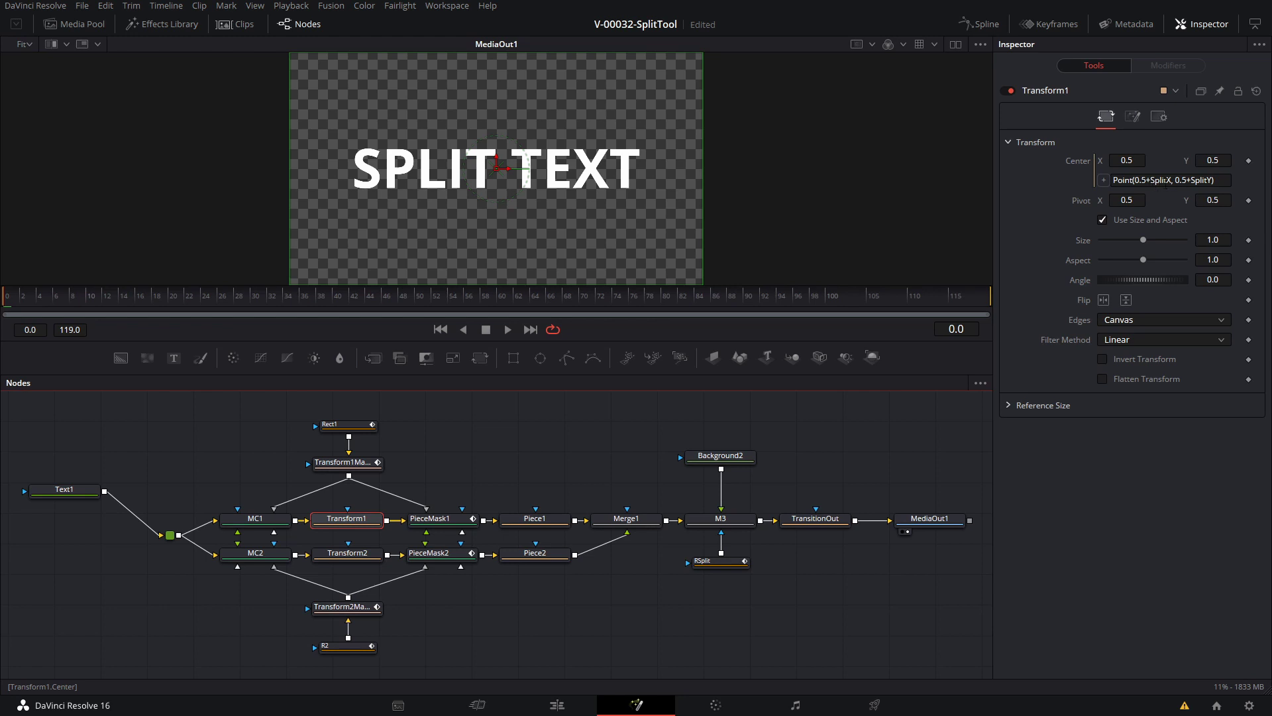
click(1133, 117)
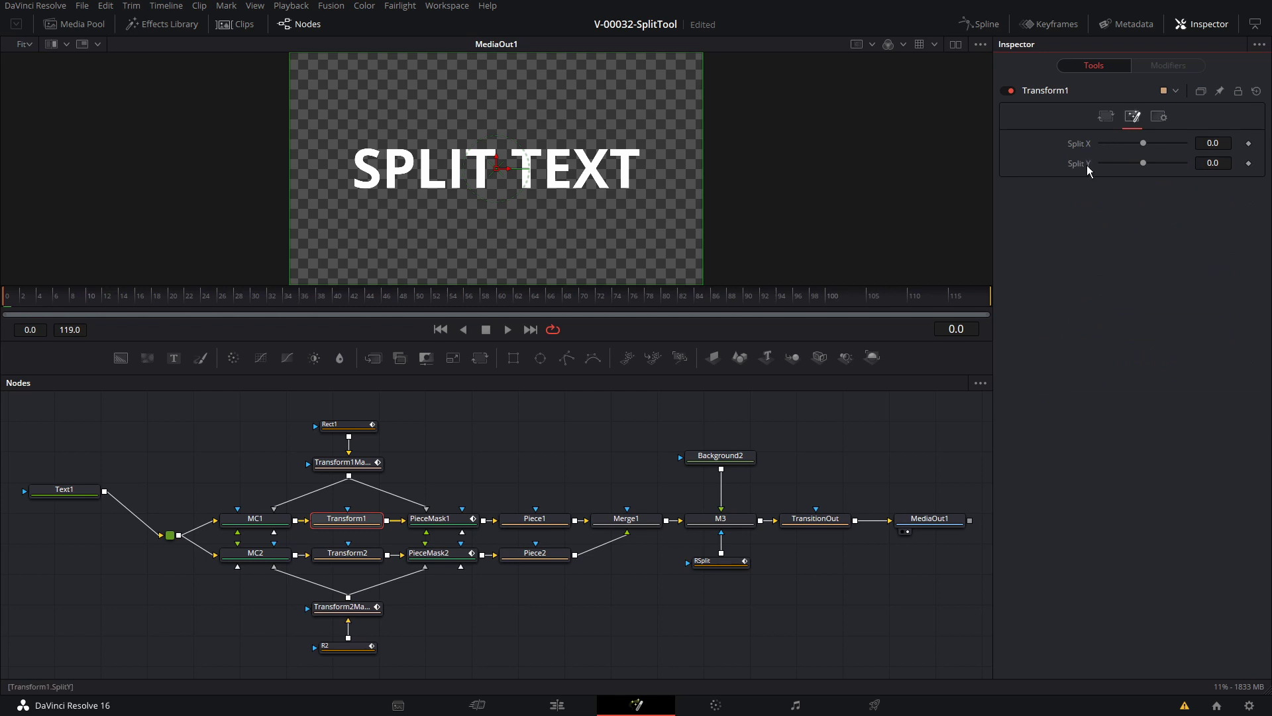
drag(1144, 164, 1137, 158)
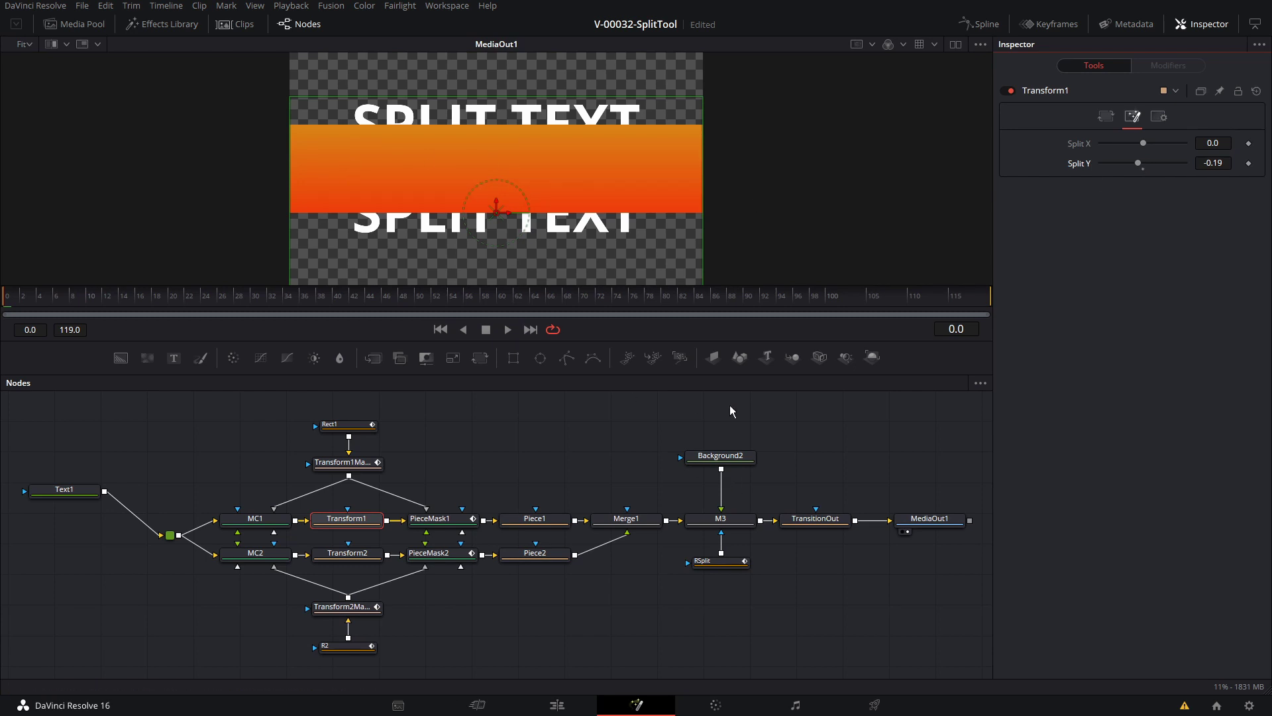
Step: Recolor Background2's vertical gradient with a deep blue top (hue 0.696) and a dark red bottom (value about 0.6)
click(744, 456)
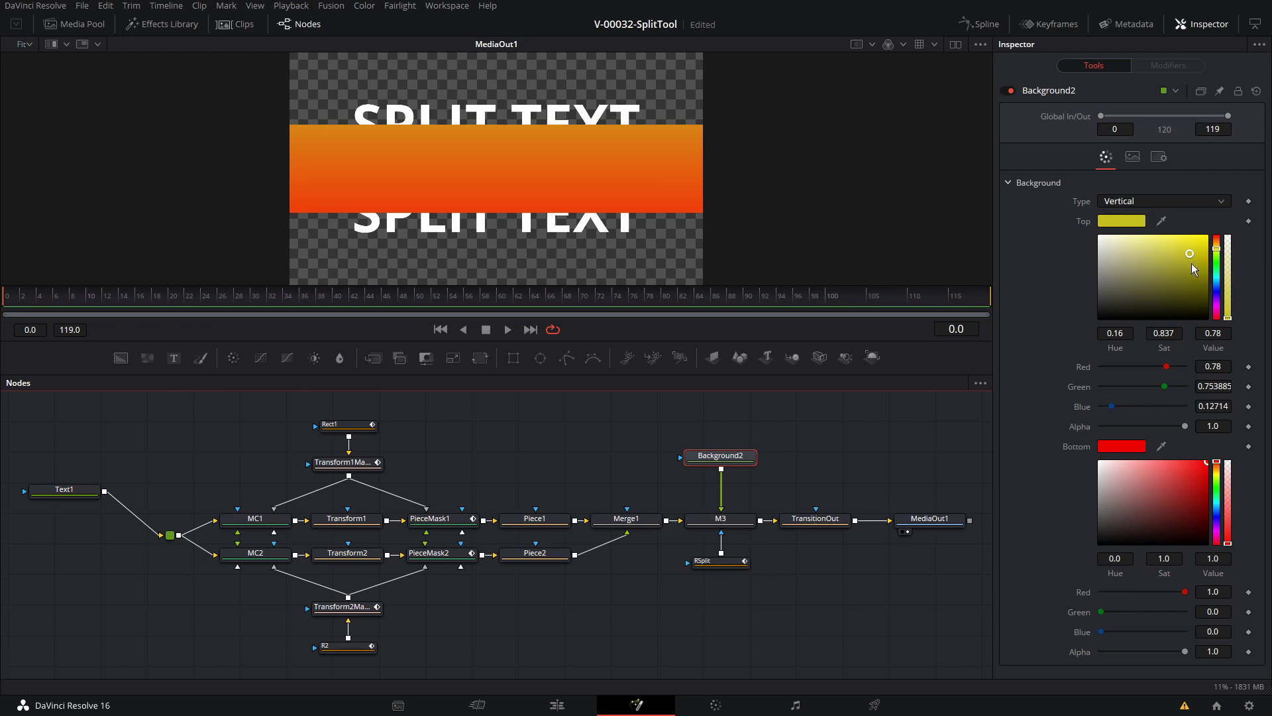
drag(1218, 282, 1219, 293)
drag(1207, 462, 1194, 499)
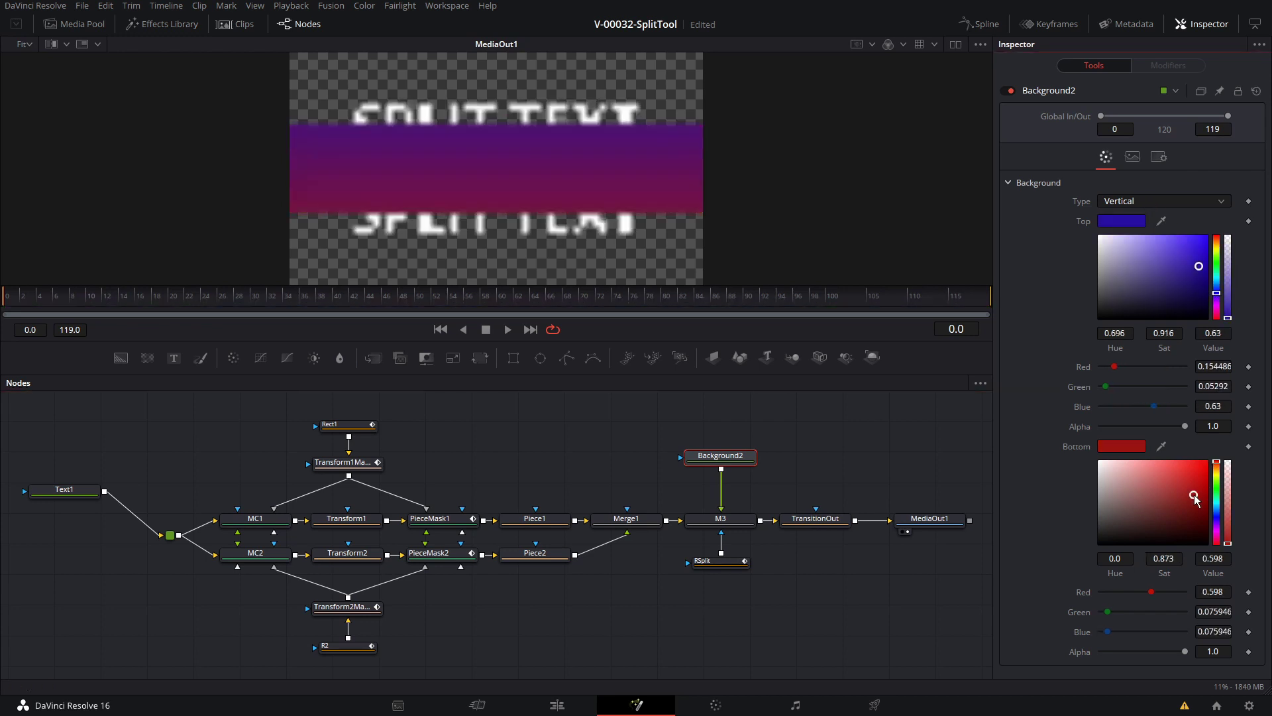
Step: Inspect Transform1Mask and Transform1, then raise the first custom control on Rect1
click(344, 461)
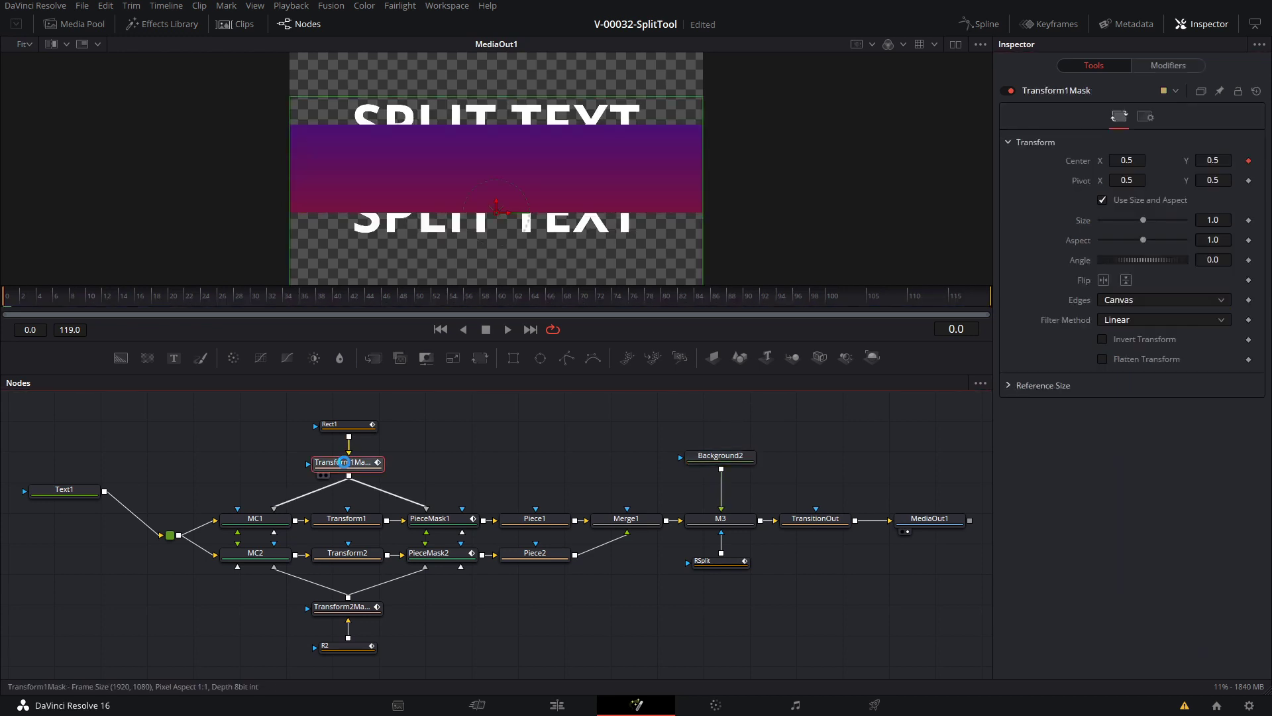
click(346, 518)
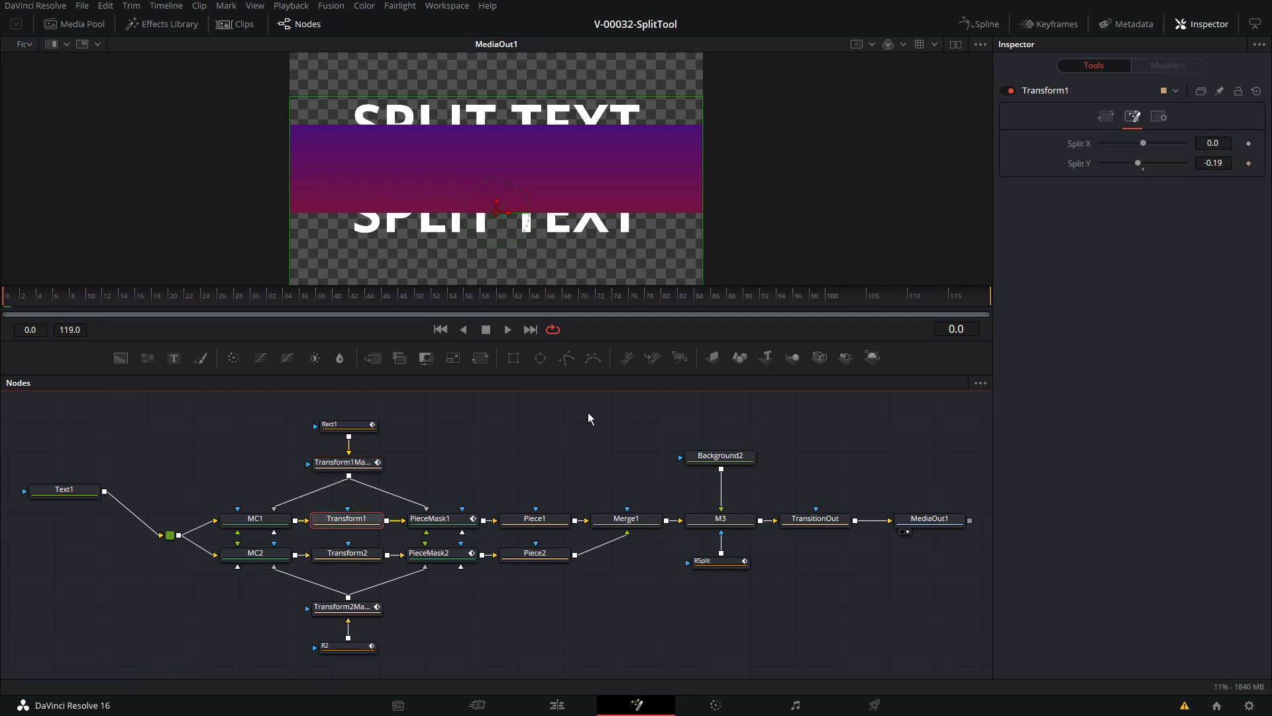
click(348, 424)
click(1147, 117)
drag(1143, 143, 1158, 143)
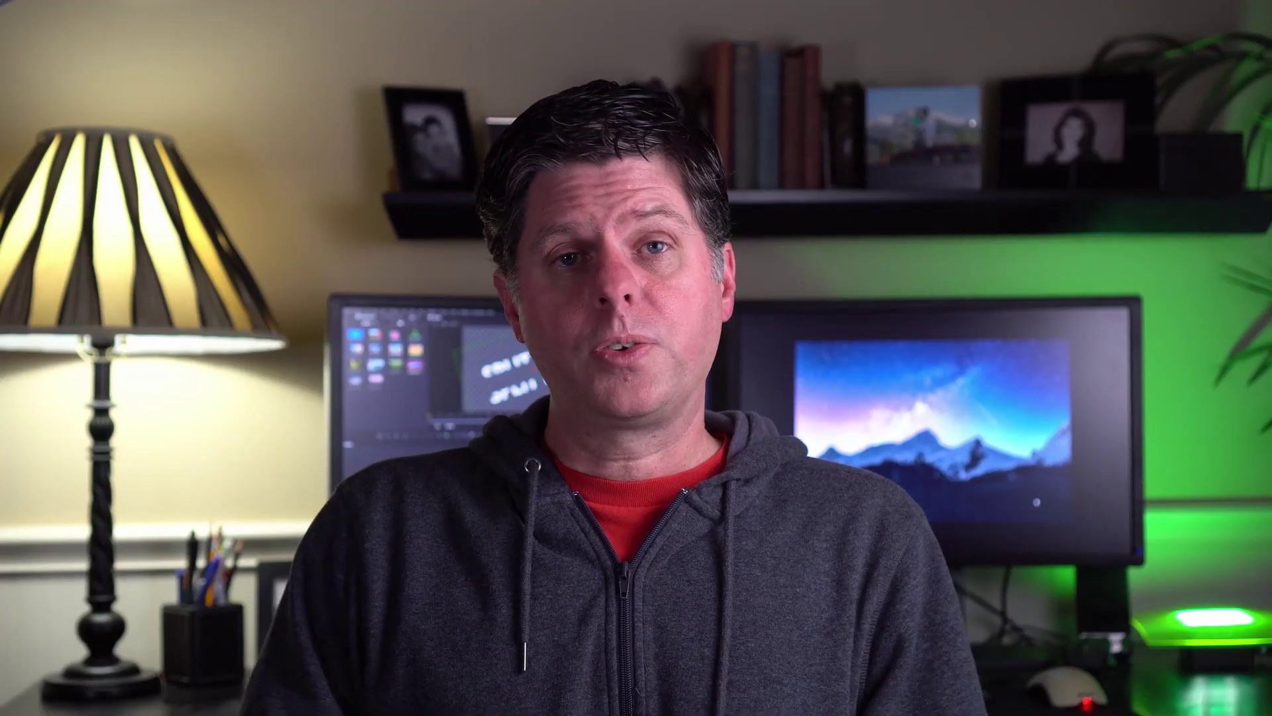